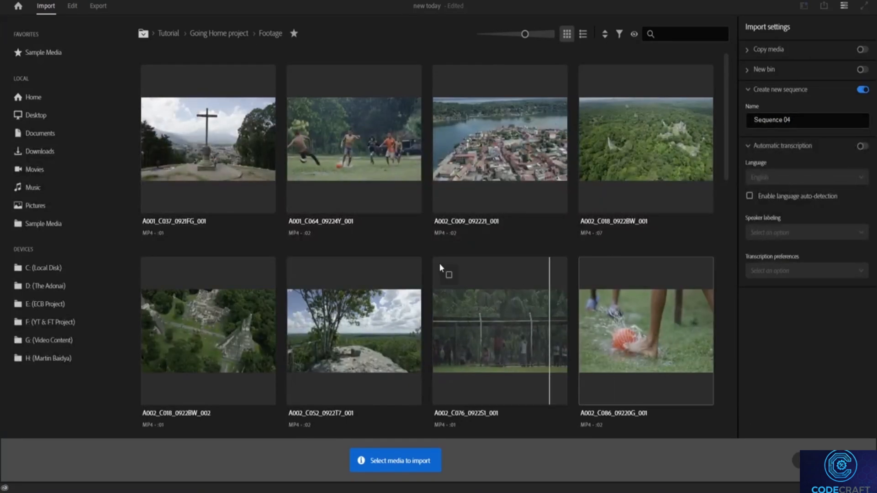
Import clips A001_C064_09224Y_001 and A002_C086_09220G_001 into a new sequence named Sequence 04.
left_click(302, 84)
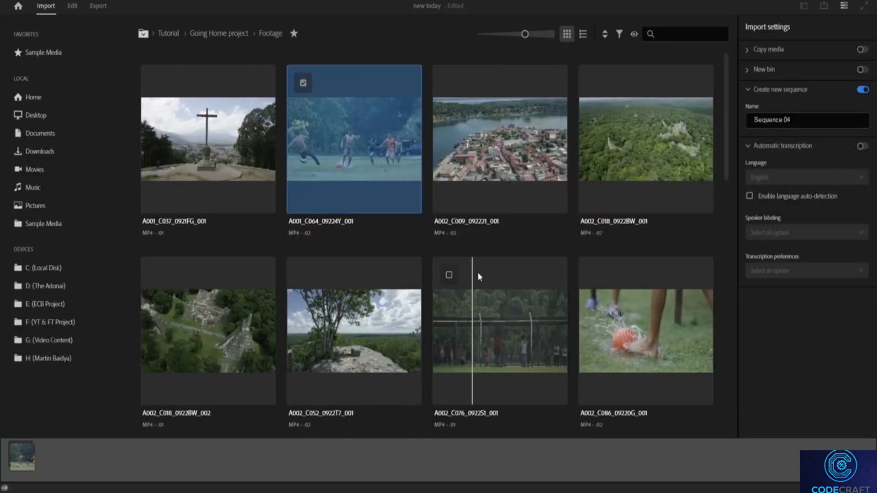
left_click(600, 294)
left_click(807, 448)
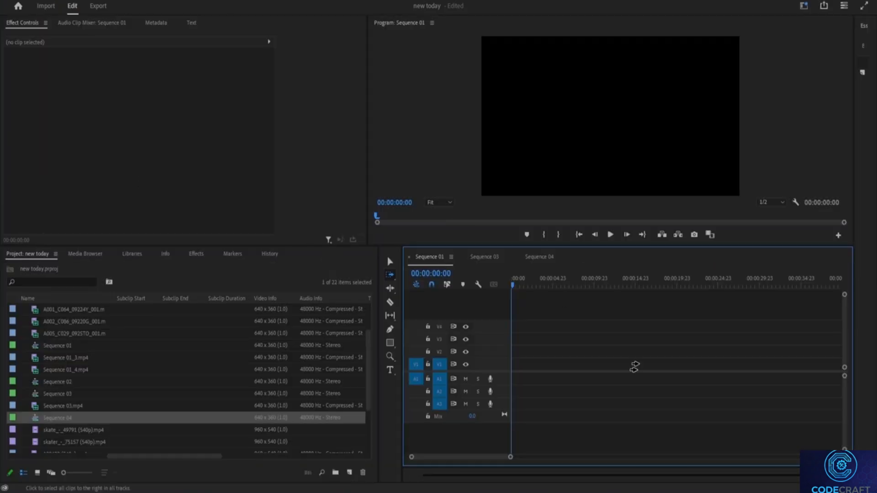
Play Sequence 04 with the Selection tool active and review the cut between its two clips.
key("space")
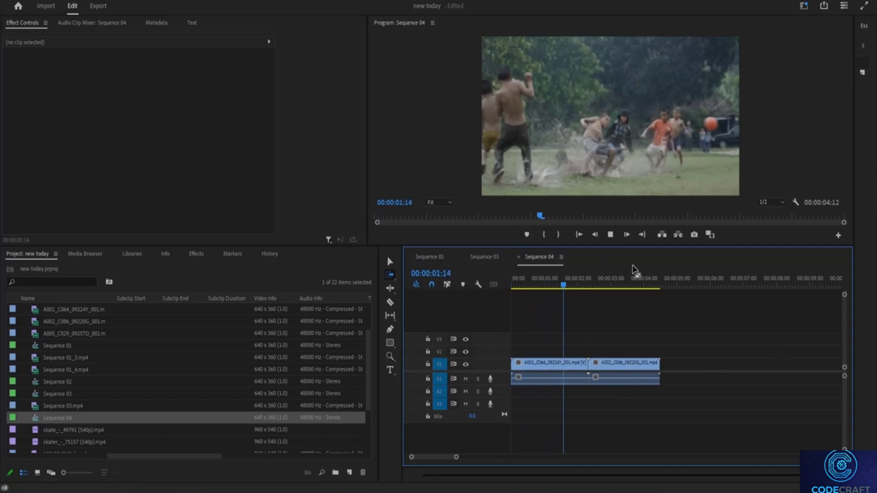
key("space")
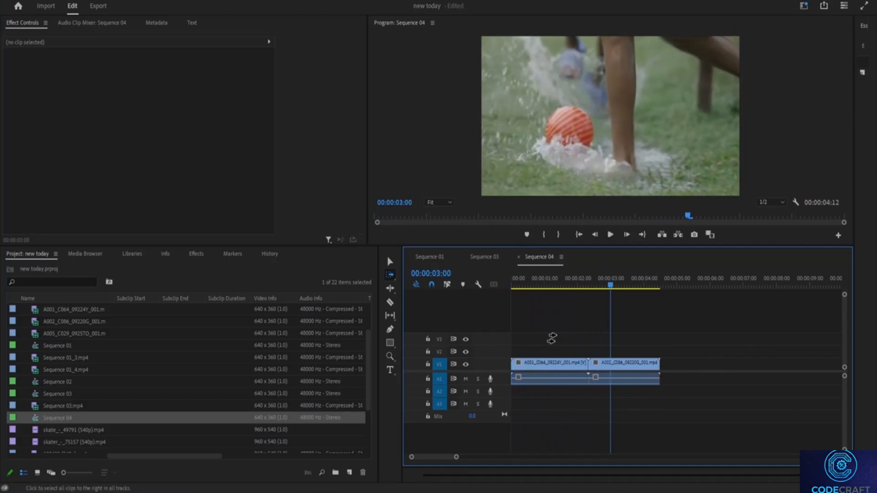
left_click(389, 261)
left_click(512, 287)
key("space")
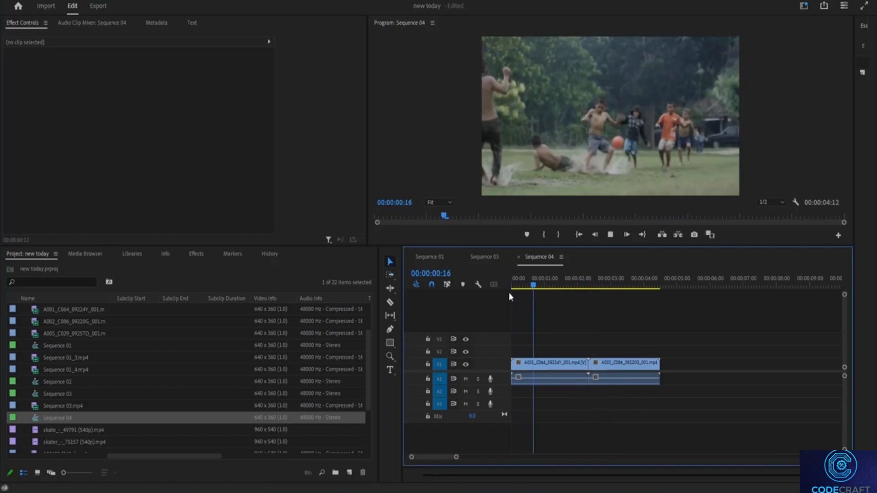
key("space")
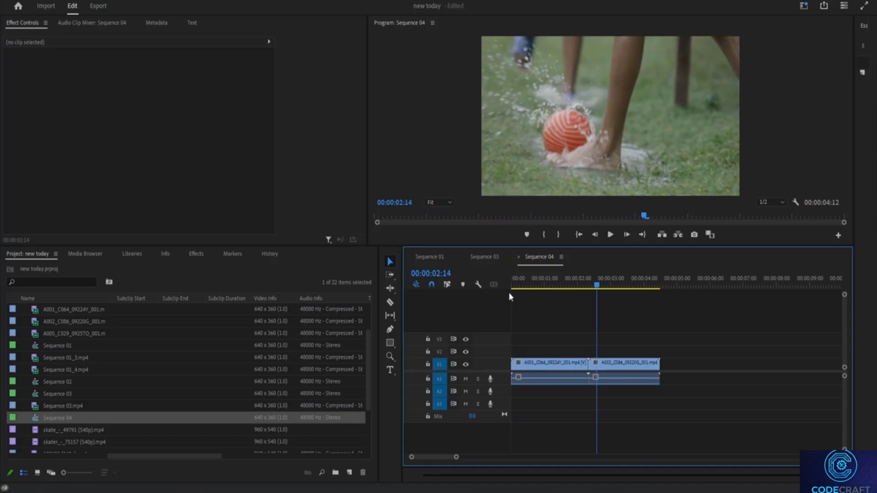
key("space")
key("space")
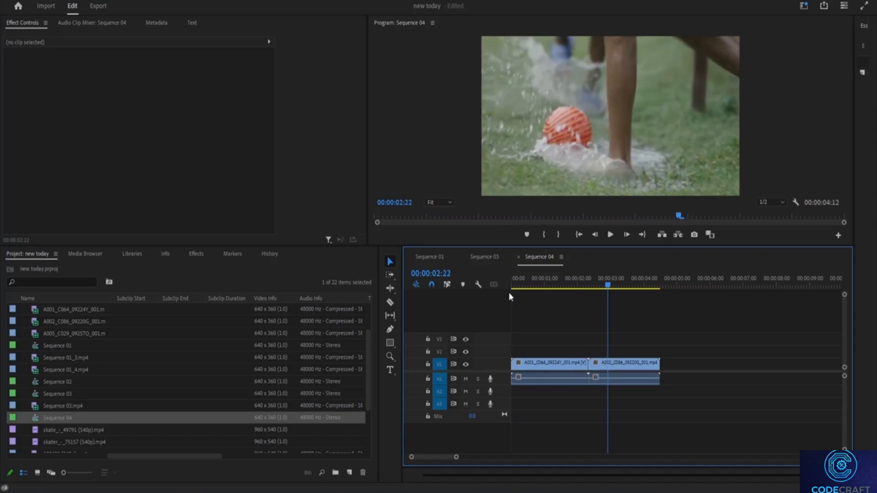
left_click_drag(609, 288, 579, 288)
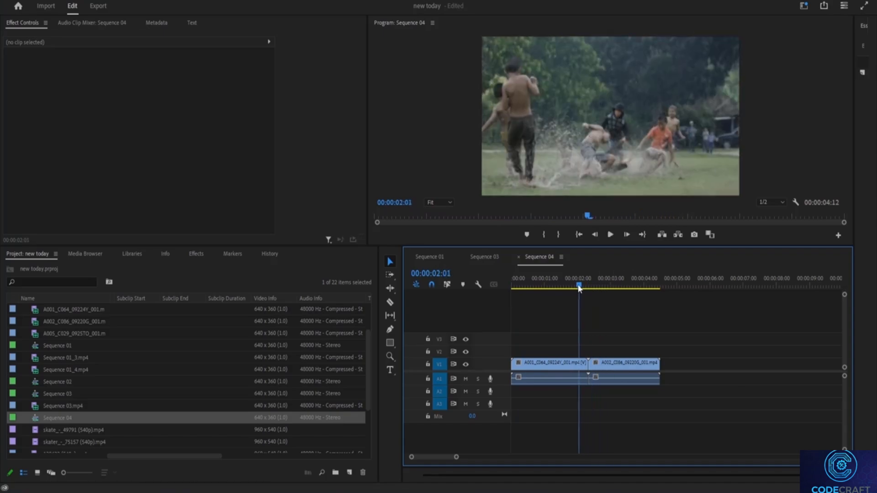
key("space")
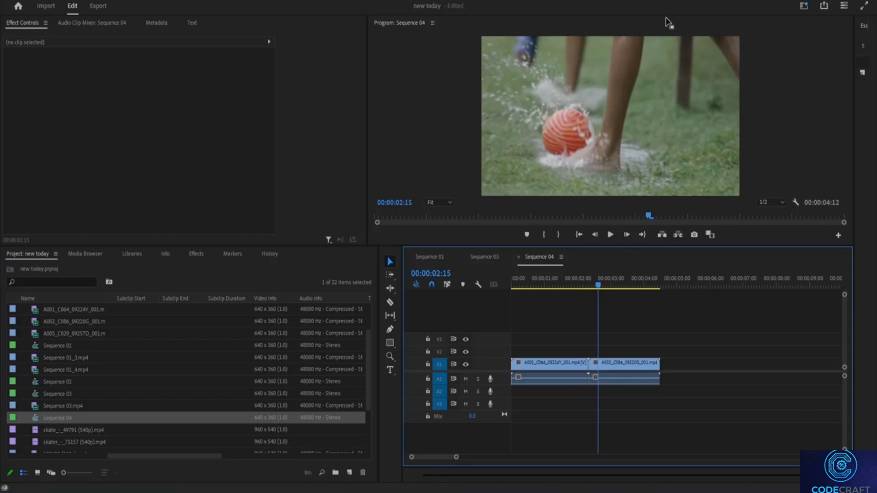
left_click_drag(598, 287, 572, 296)
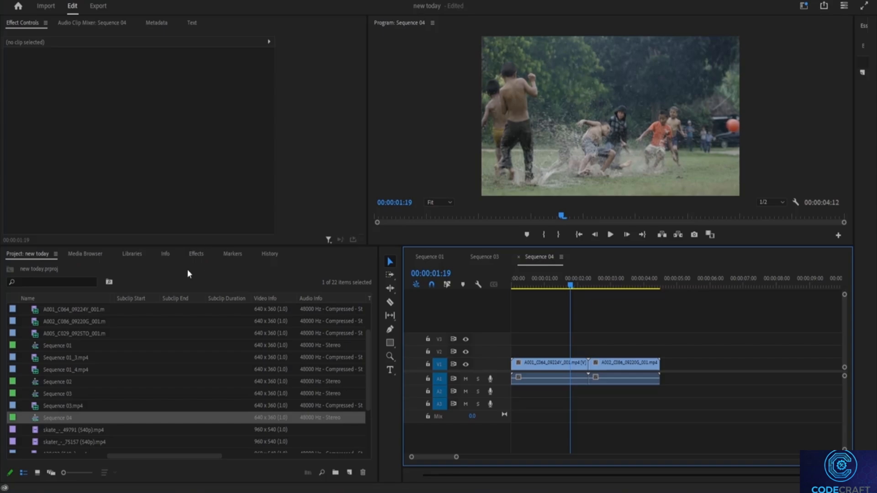
Show the effects list and collapse the Dissolve, Immersive Video, Iris, Obsolete, Slide and Wipe groups, including the parent Video Transitions folder.
left_click(196, 255)
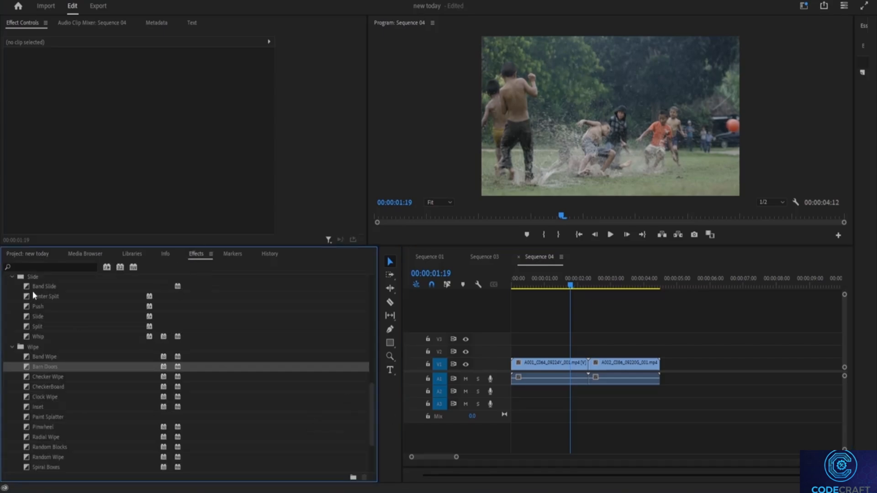
scroll(35, 286, "up", 5)
scroll(18, 347, "up", 6)
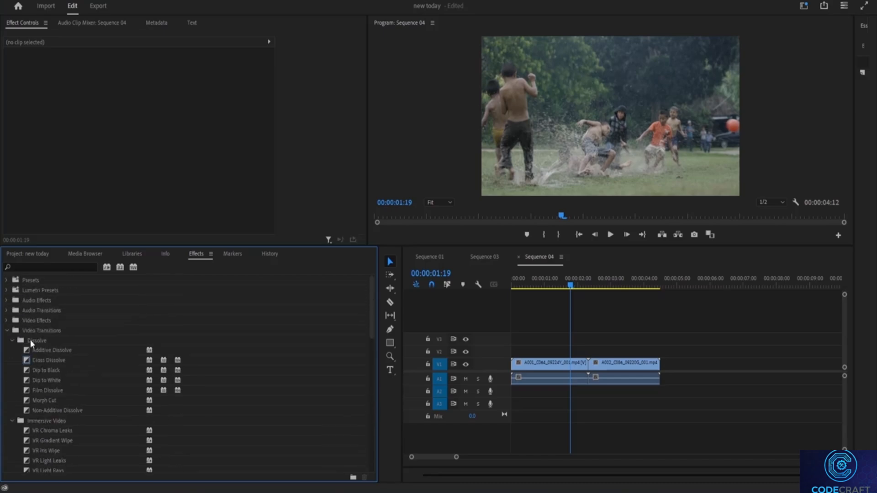
left_click(12, 341)
left_click(12, 350)
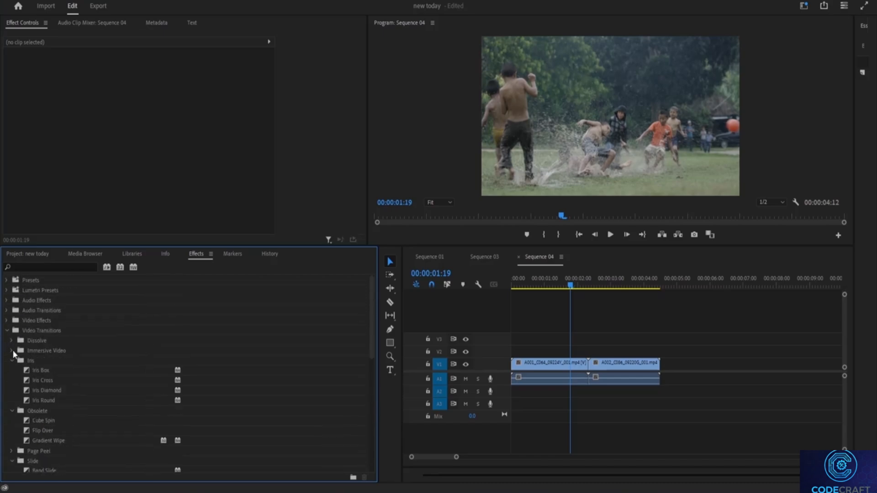
left_click(11, 361)
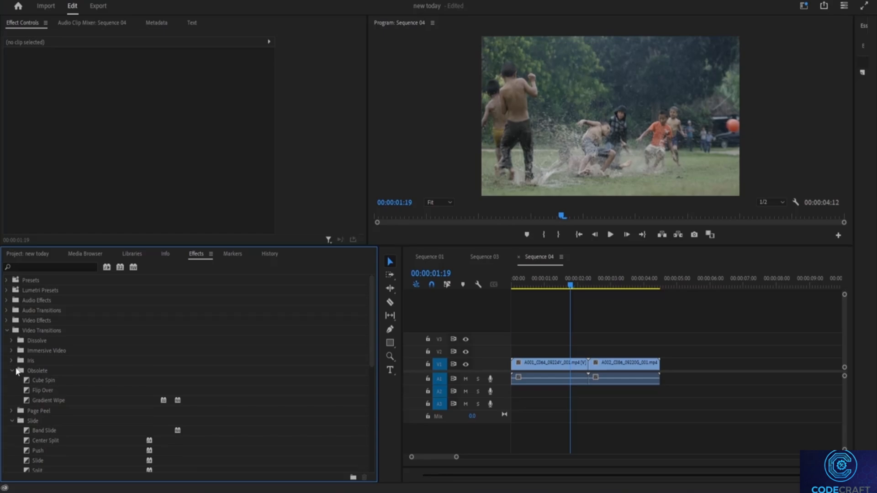
left_click(10, 371)
left_click(11, 391)
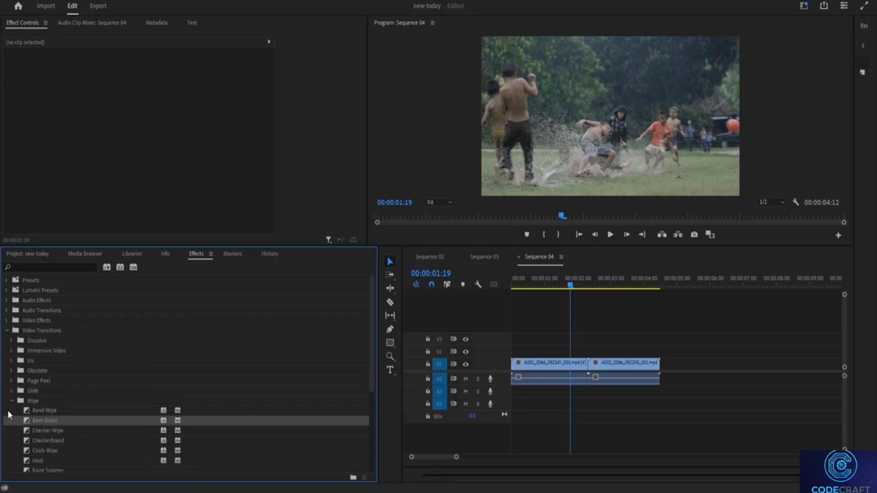
scroll(16, 407, "down", 2)
left_click(11, 351)
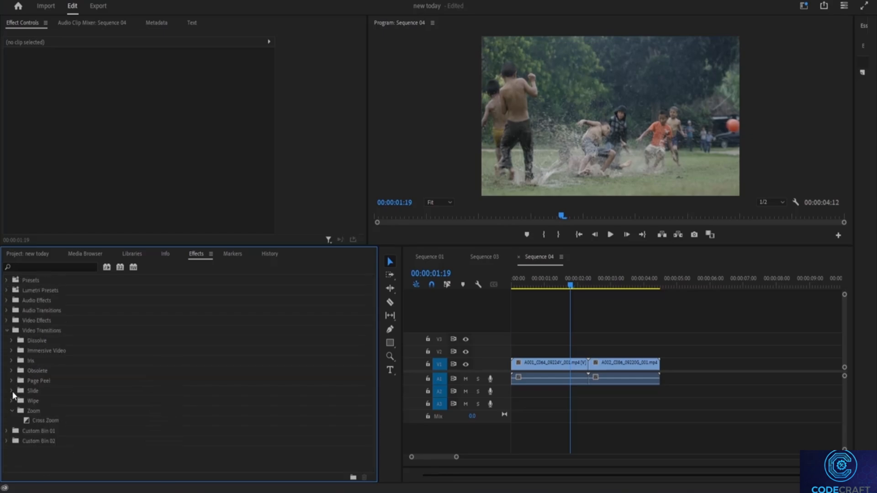
left_click(7, 331)
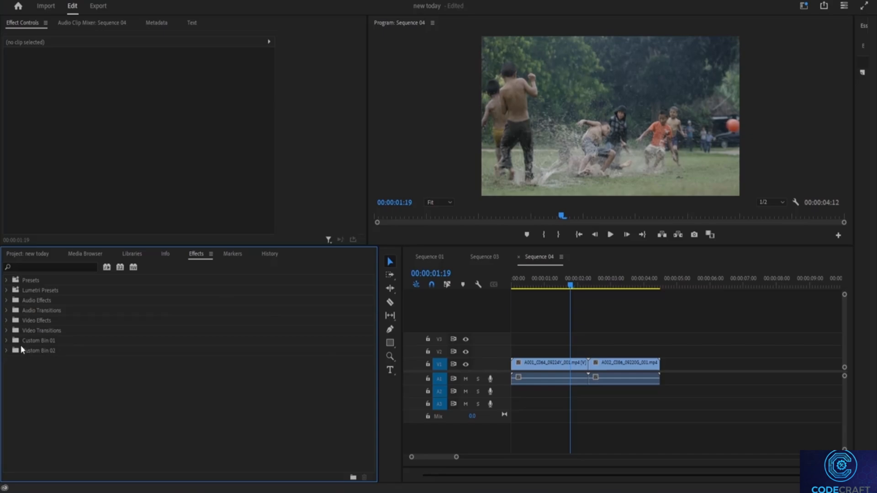
Expand the Video Transitions folder and its Dissolve group to list the dissolve transitions.
left_click(39, 334)
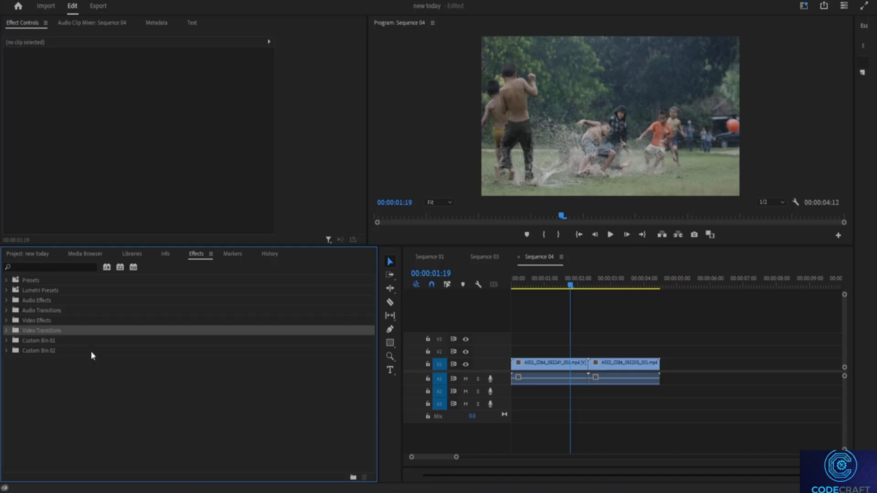
left_click(6, 334)
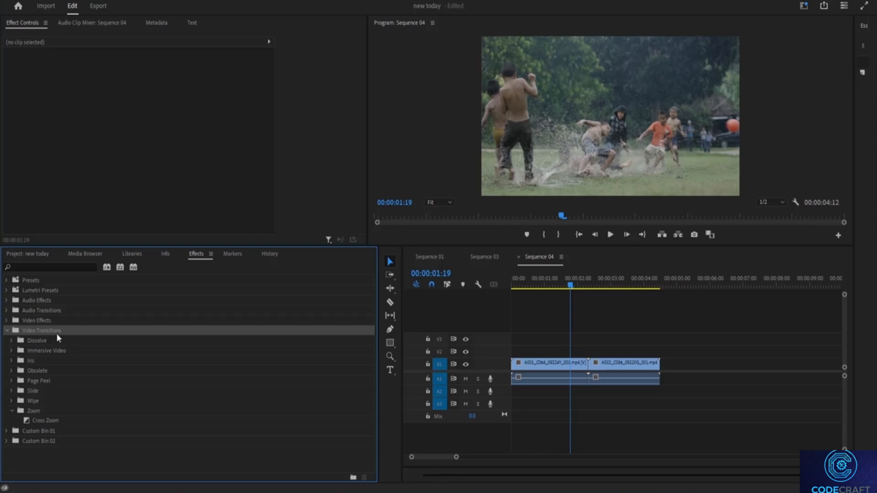
left_click(42, 341)
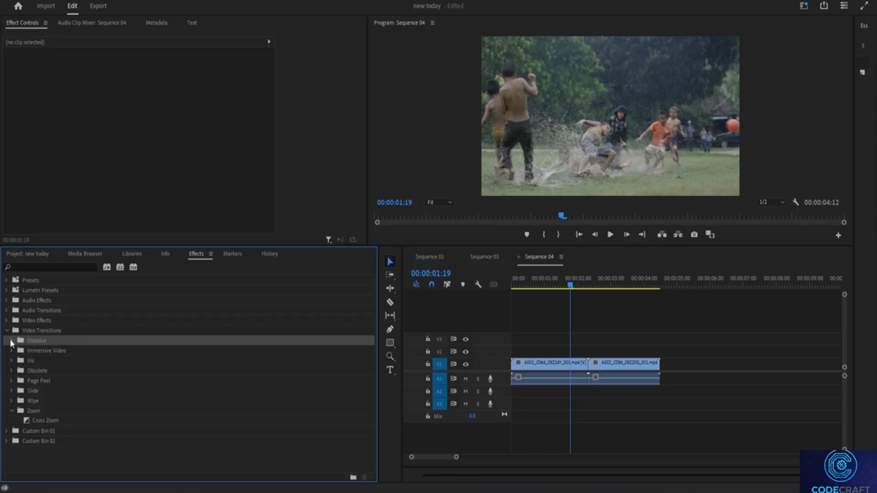
left_click(11, 340)
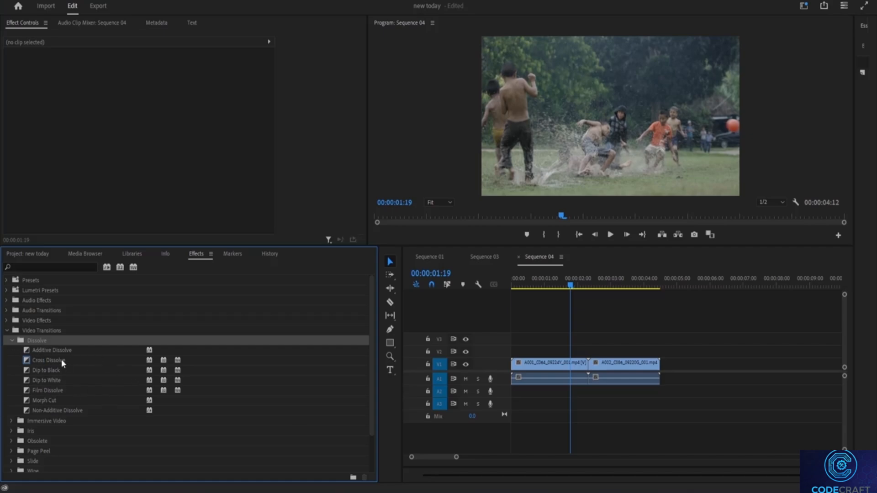
Apply the Additive Dissolve transition to the cut between the two clips on V1, accepting repeated frames.
left_click(34, 359)
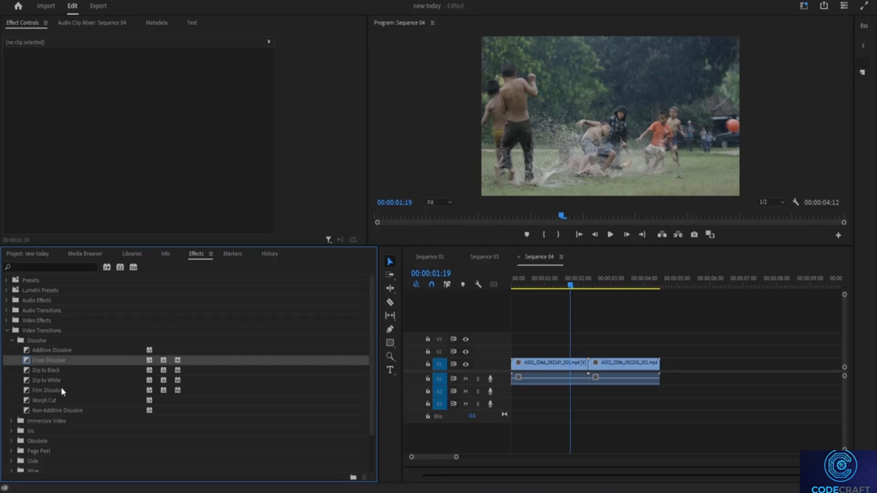
left_click(61, 389)
left_click(56, 369)
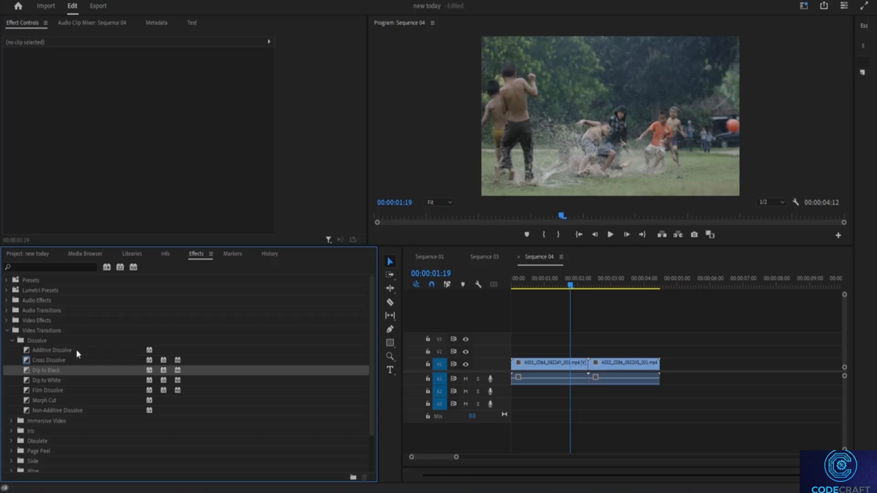
left_click(88, 342)
left_click(54, 351)
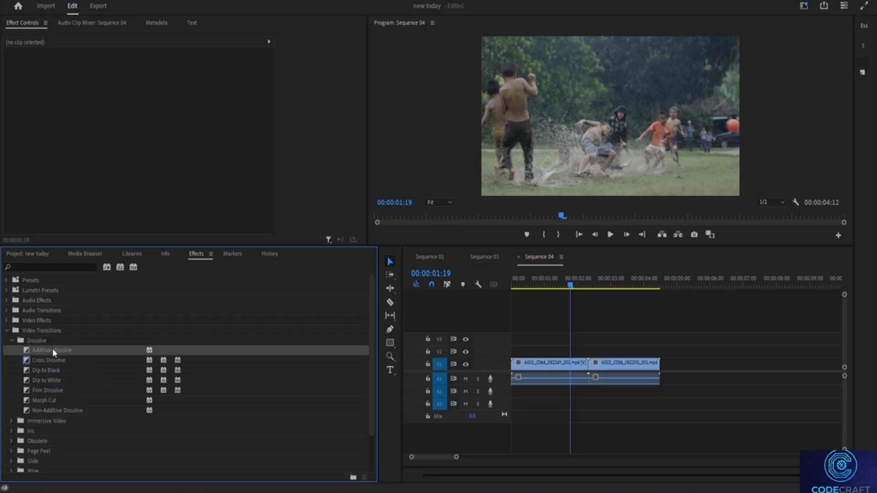
left_click_drag(52, 349, 589, 371)
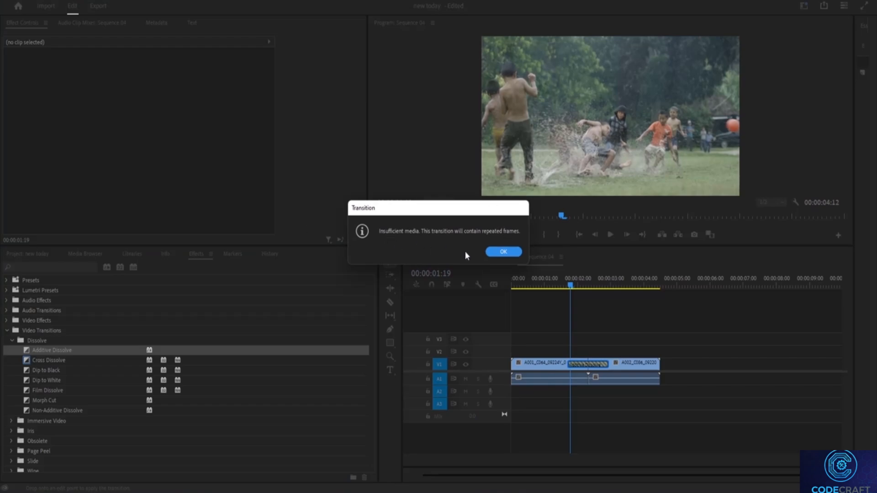
left_click(505, 252)
Play Sequence 04 from the start to preview the Additive Dissolve between the clips.
left_click_drag(566, 286, 514, 287)
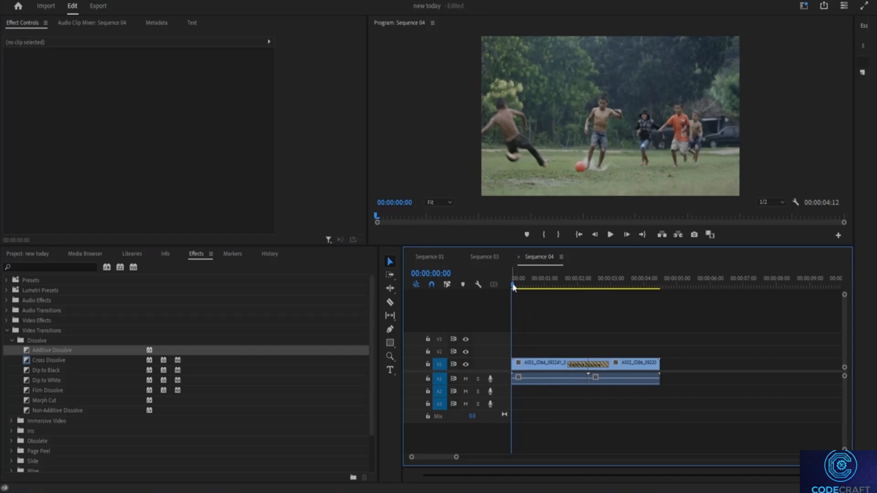
key("space")
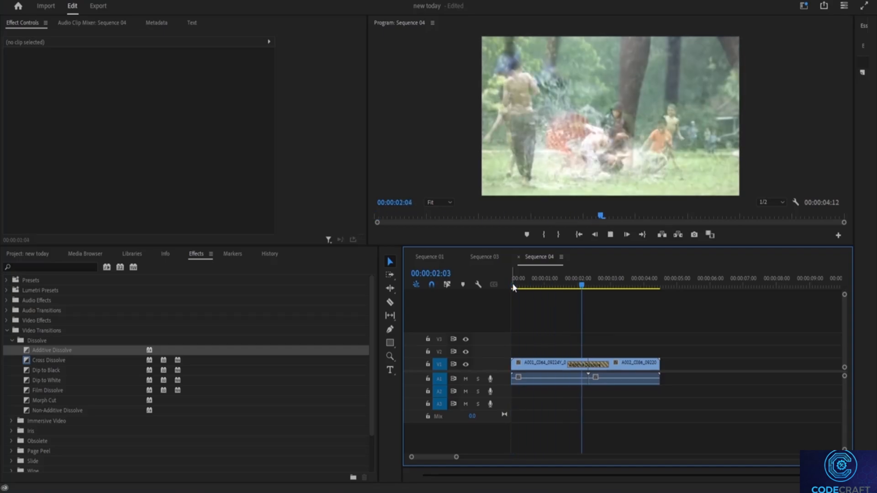
key("space")
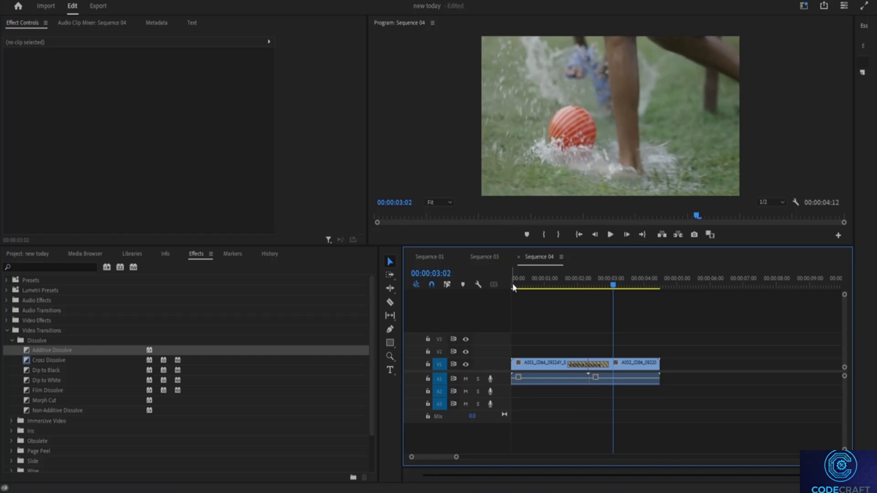
key("space")
key("space")
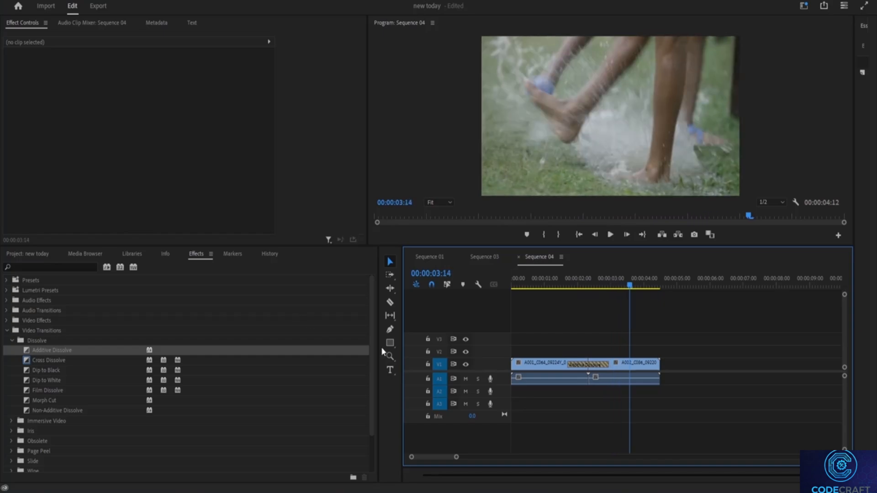
Set the seconds of the Additive Dissolve's transition duration to 5 and play the sequence from its start.
left_click(577, 365)
right_click(577, 365)
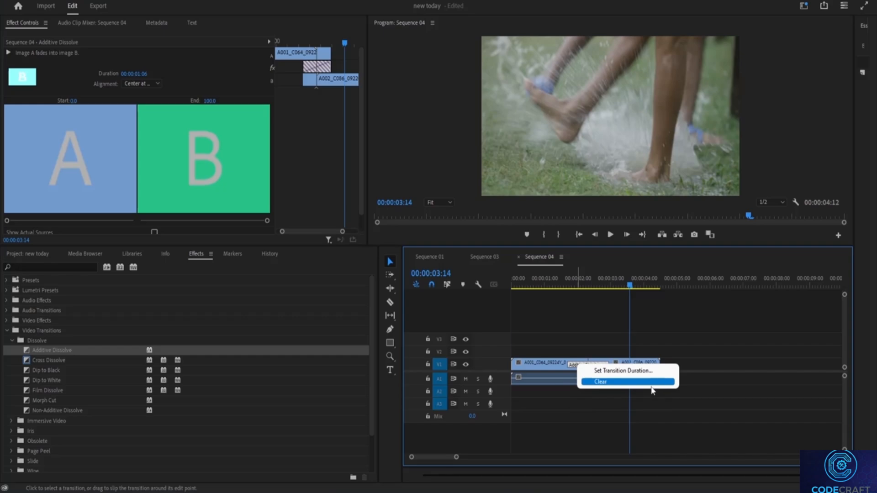
left_click(613, 371)
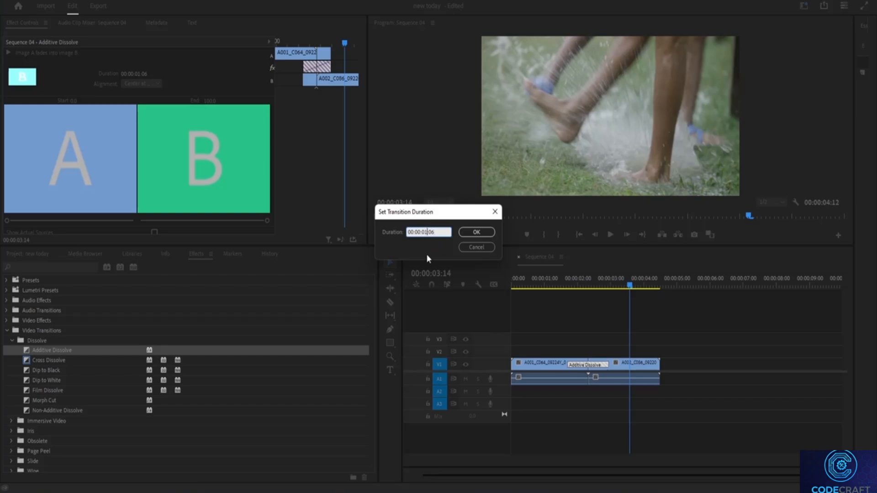
key("BackSpace")
type("5")
left_click(464, 231)
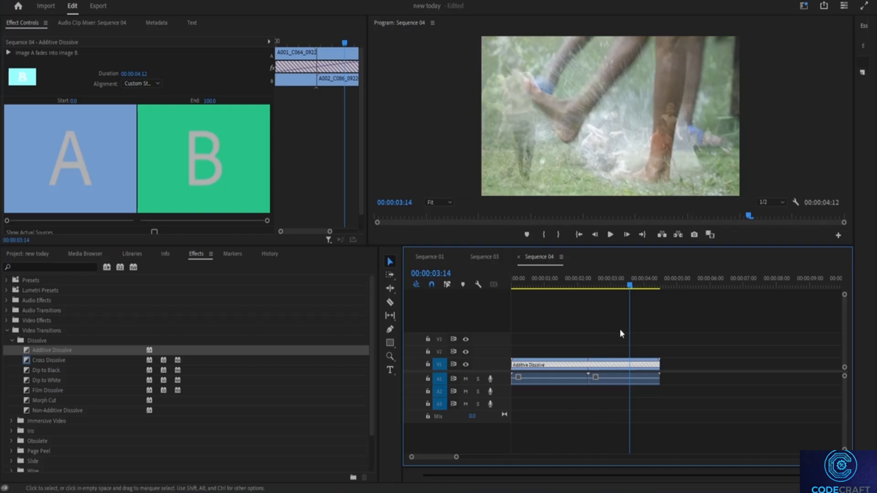
left_click_drag(629, 297, 512, 298)
key("space")
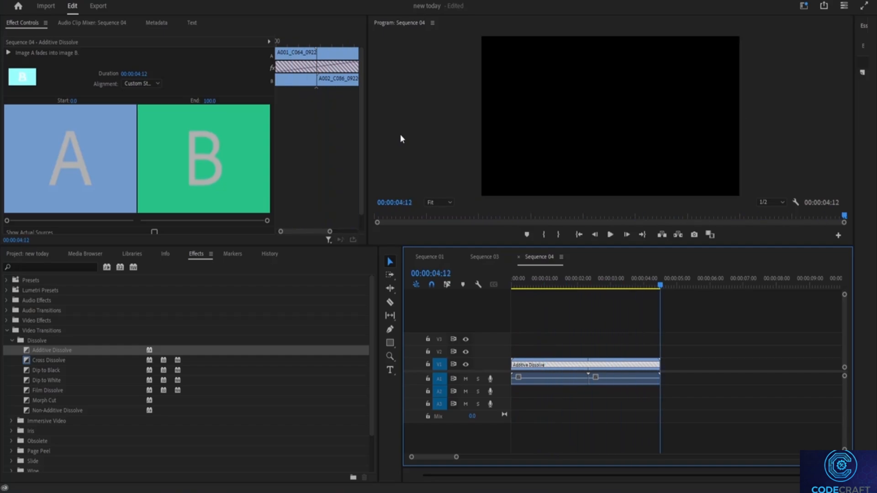
Set the Additive Dissolve's transition duration to 00:00:01:12 and play the sequence to preview the shorter transition.
right_click(552, 367)
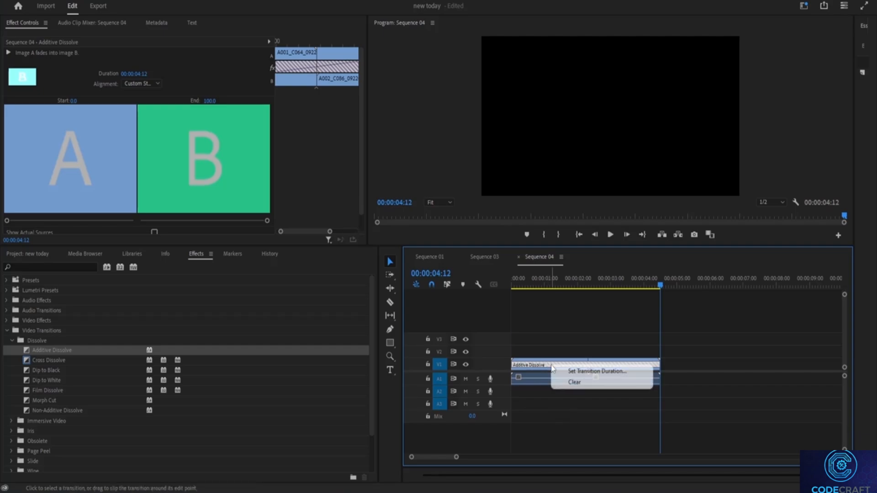
left_click(555, 371)
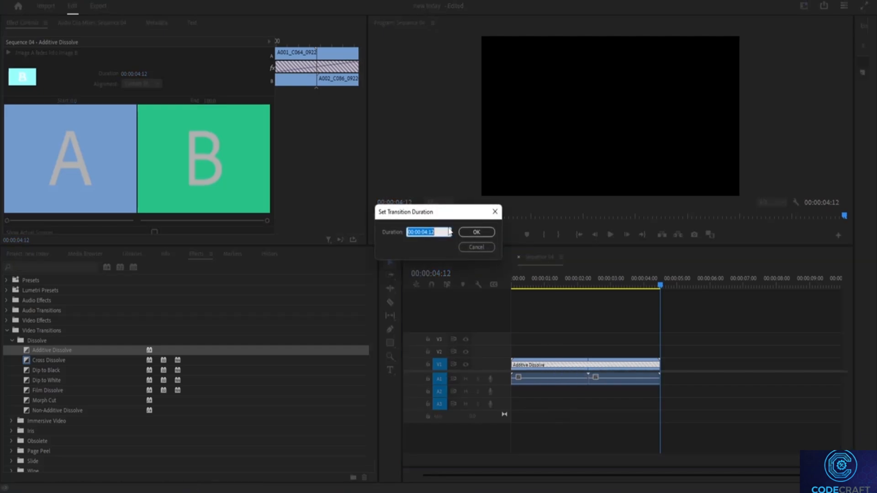
left_click(428, 232)
left_click(477, 232)
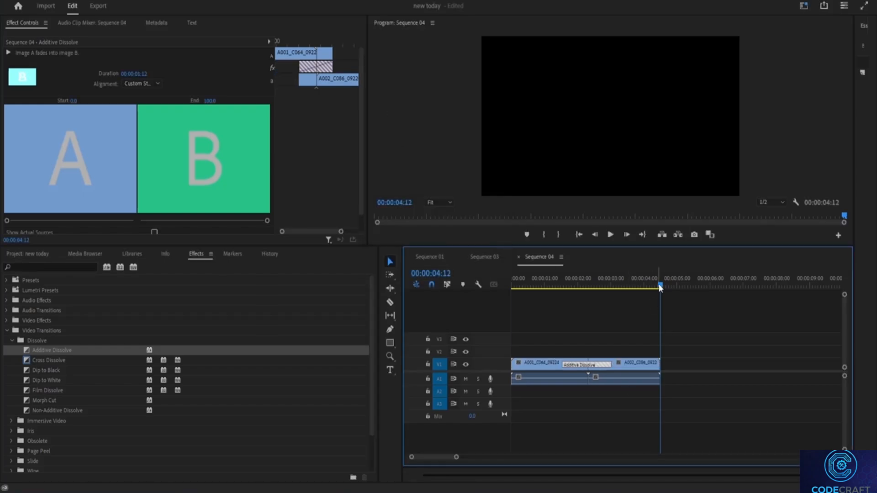
key("space")
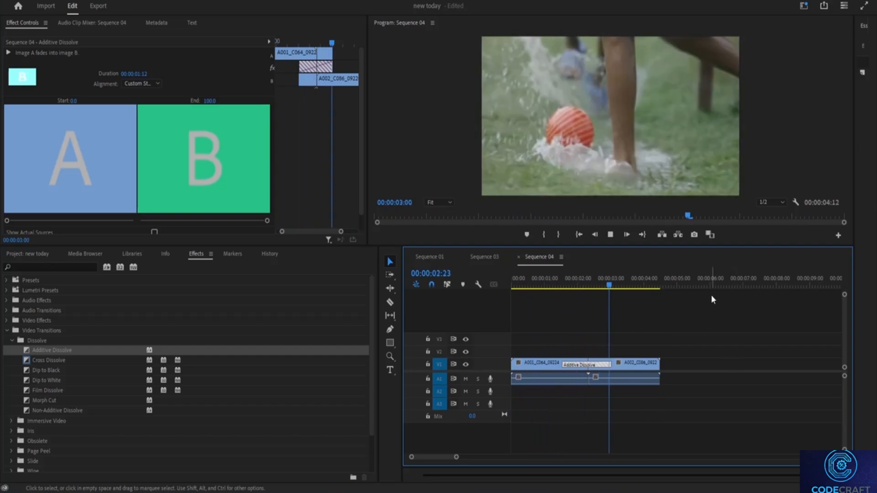
key("space")
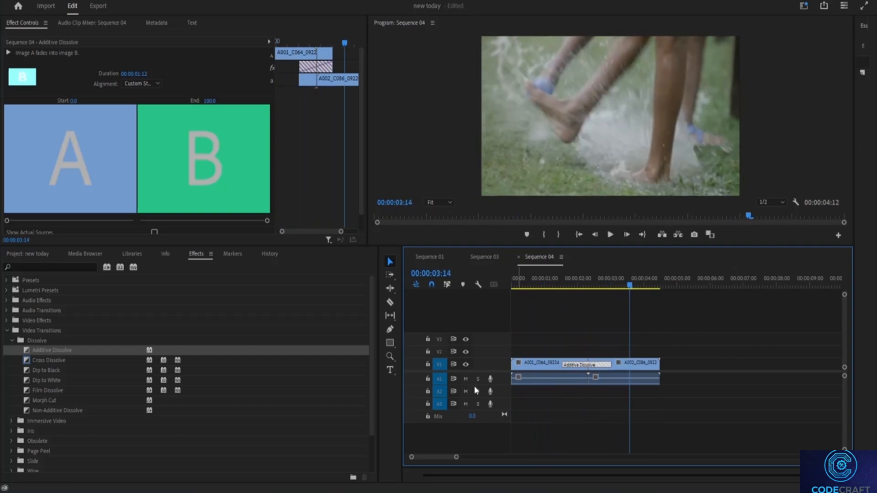
Clear the Additive Dissolve and apply Dip to Black to the cut between the two V1 clips, accepting repeated frames.
right_click(587, 364)
left_click(593, 383)
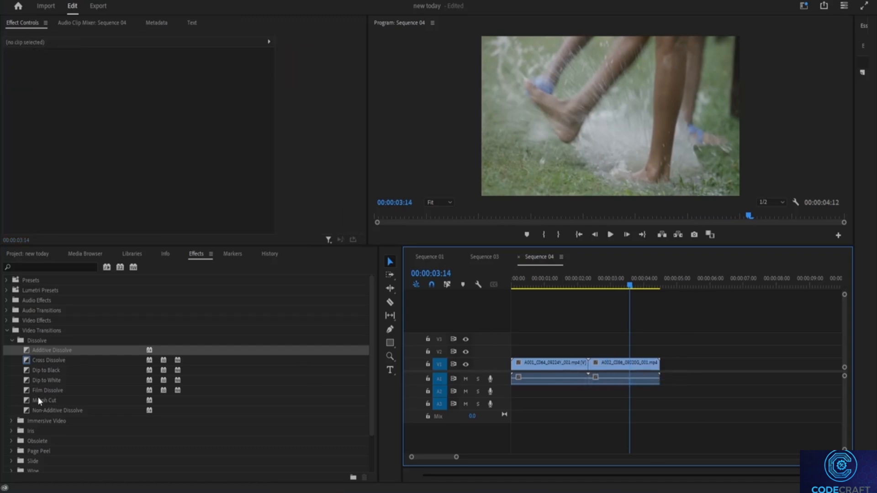
left_click_drag(37, 372, 596, 371)
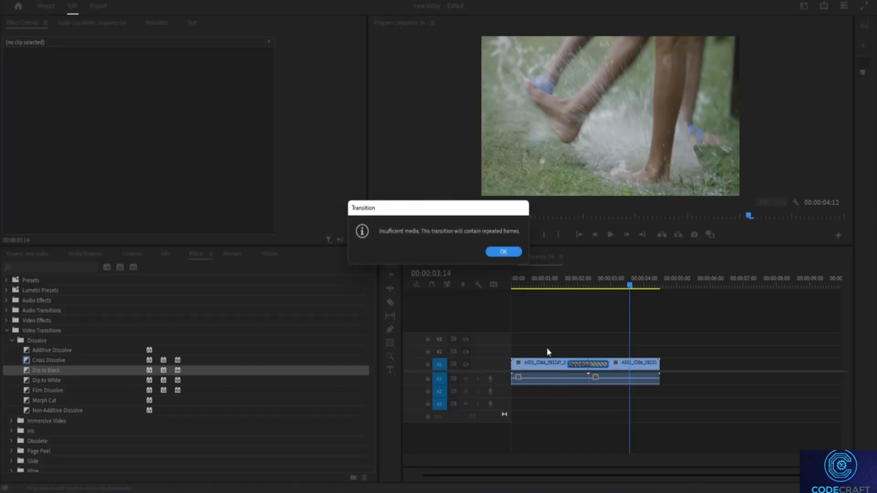
left_click(488, 254)
Play Sequence 04 from the start to preview the Dip to Black transition between the clips.
left_click(498, 292)
key("Home")
key("space")
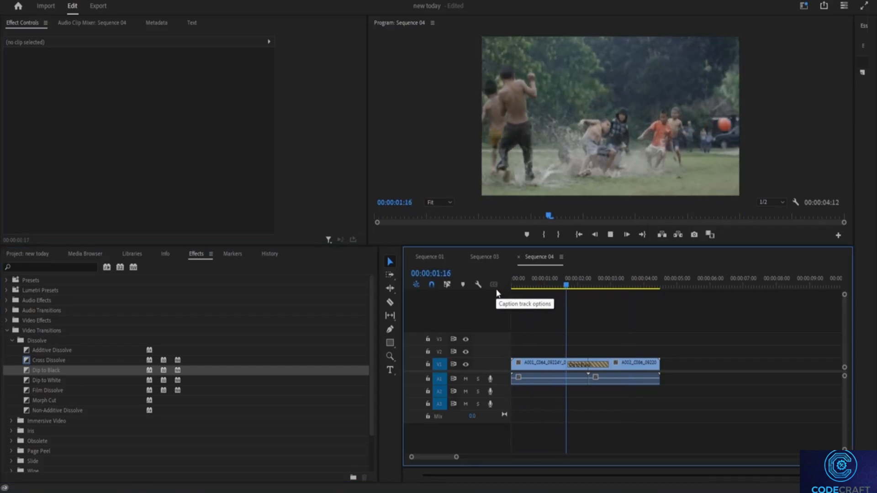
key("space")
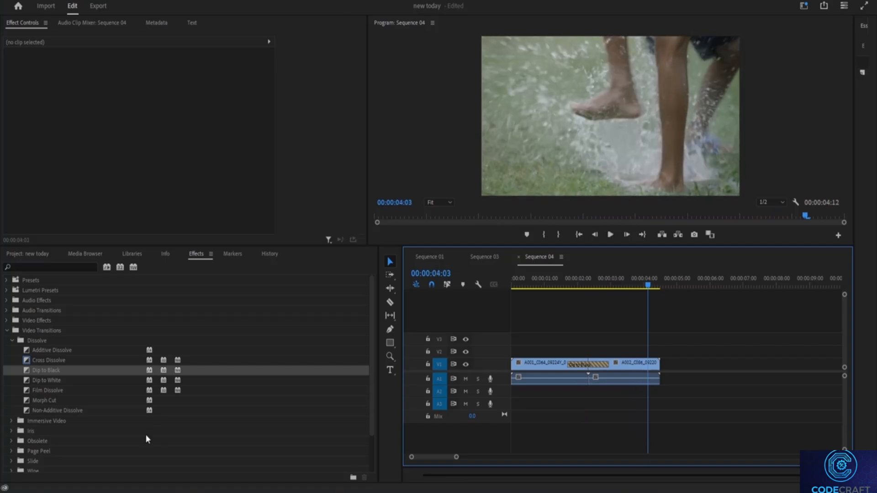
scroll(40, 406, "down", 3)
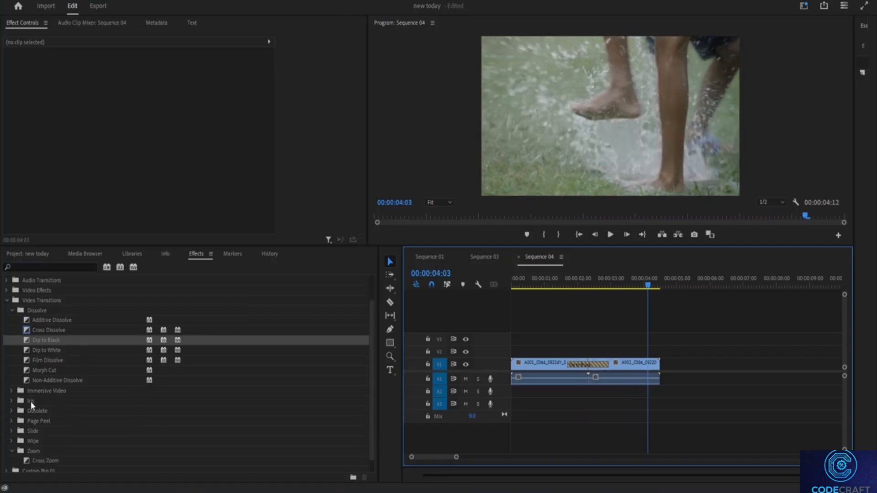
scroll(55, 400, "up", 3)
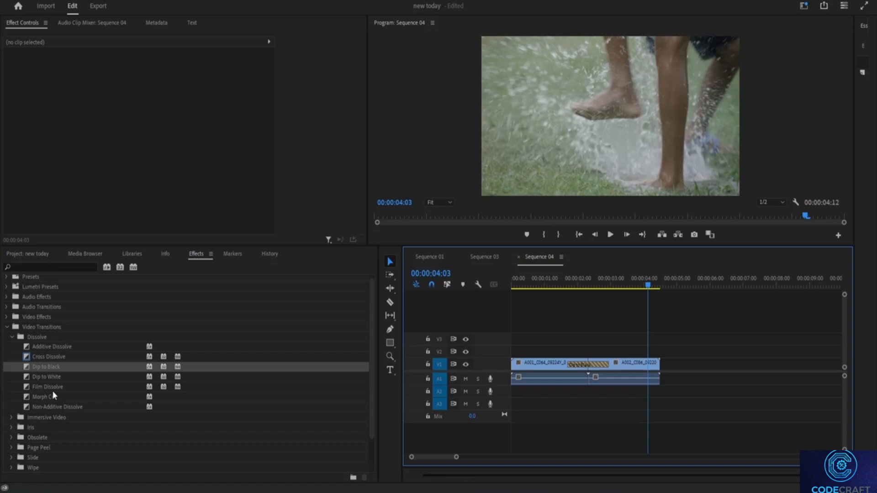
type("-")
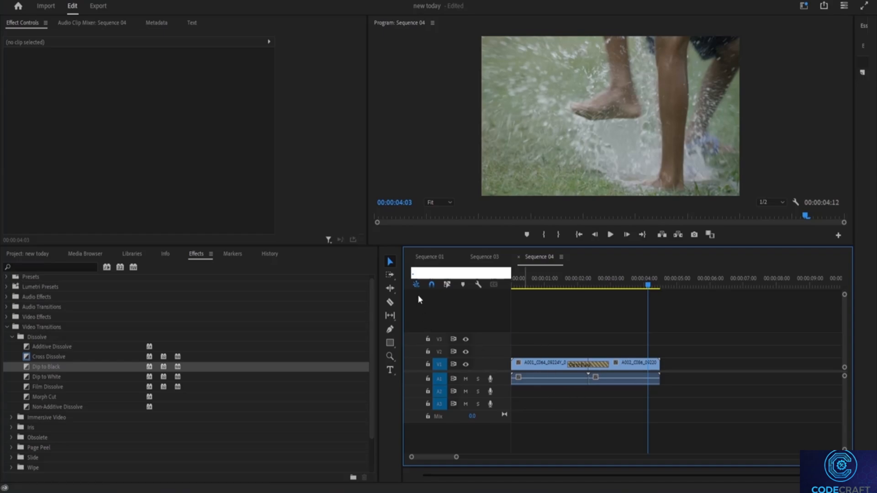
Select all clips in Sequence 04 with the Track Select Forward tool and remove them from the timeline.
left_click(391, 275)
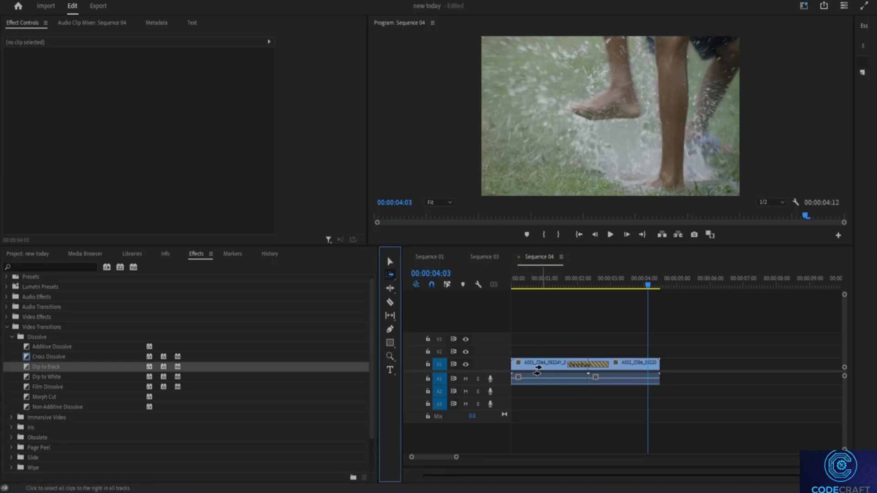
left_click(539, 366)
right_click(540, 363)
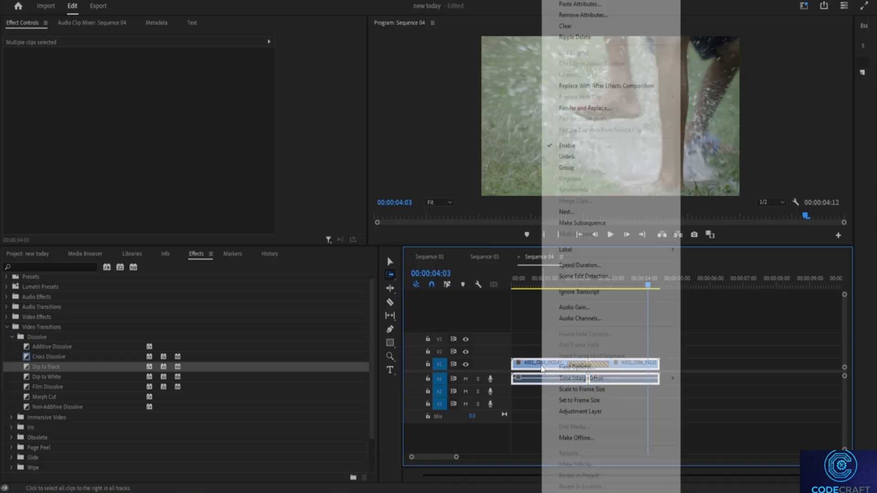
left_click(567, 145)
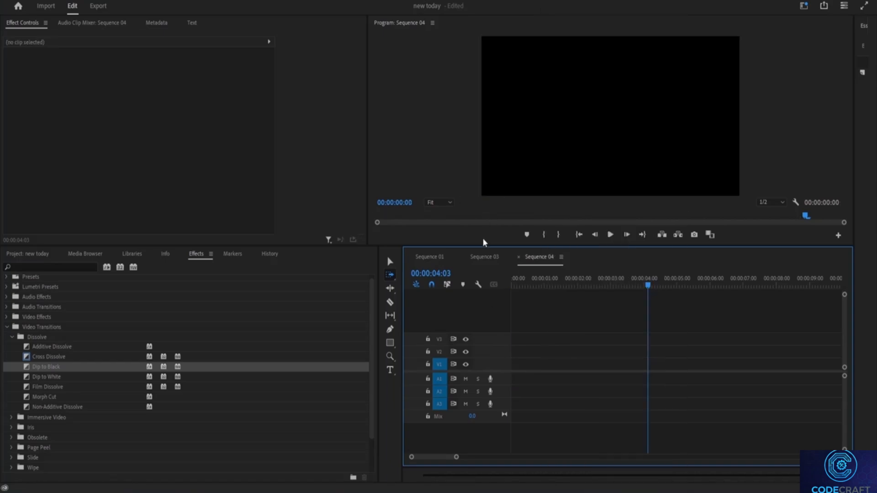
Switch to the empty Sequence 01 and activate the Selection tool.
left_click(487, 259)
left_click(435, 257)
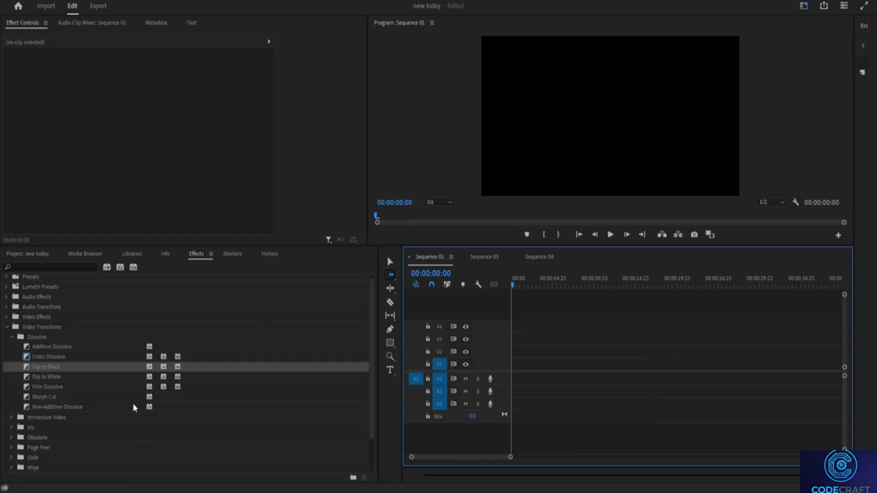
scroll(133, 406, "up", 1)
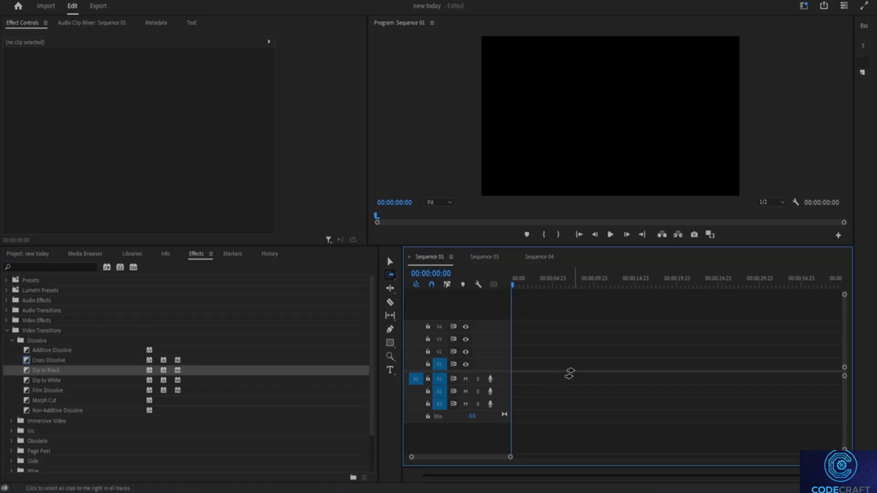
left_click(391, 262)
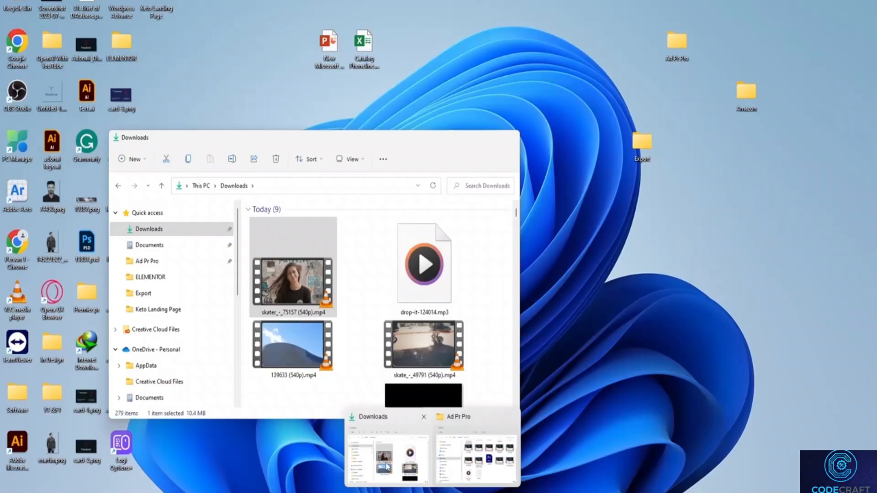
Add skateboarder_-_37845 (540p).mp4 from the Downloads folder in File Explorer to audio track A1 of Sequence 01.
left_click(387, 464)
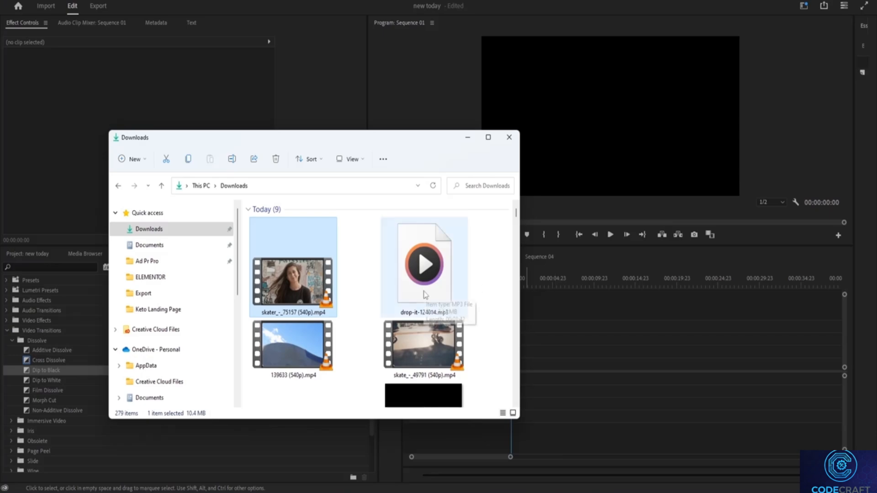
scroll(425, 297, "down", 2)
scroll(396, 311, "up", 2)
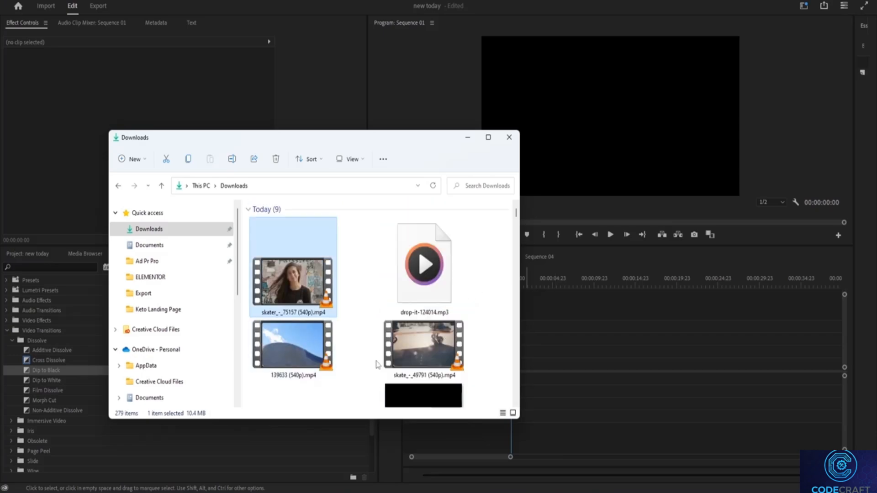
scroll(320, 345, "down", 3)
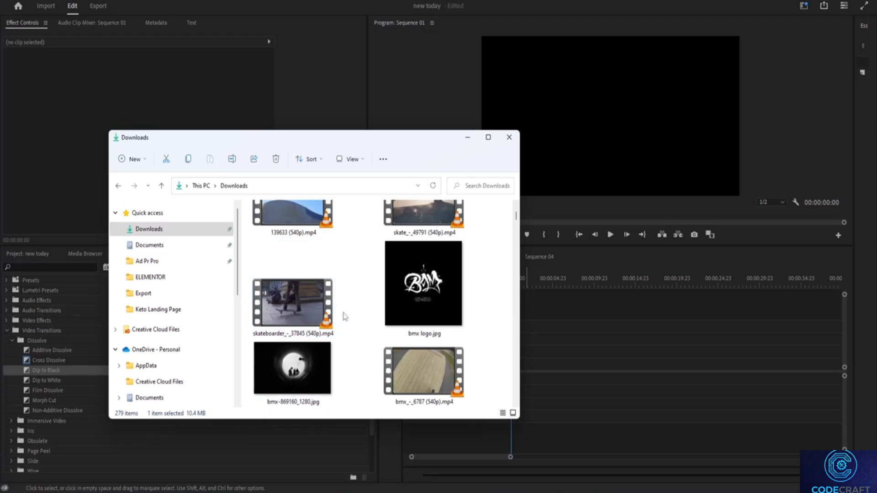
scroll(274, 340, "up", 1)
left_click_drag(279, 331, 569, 389)
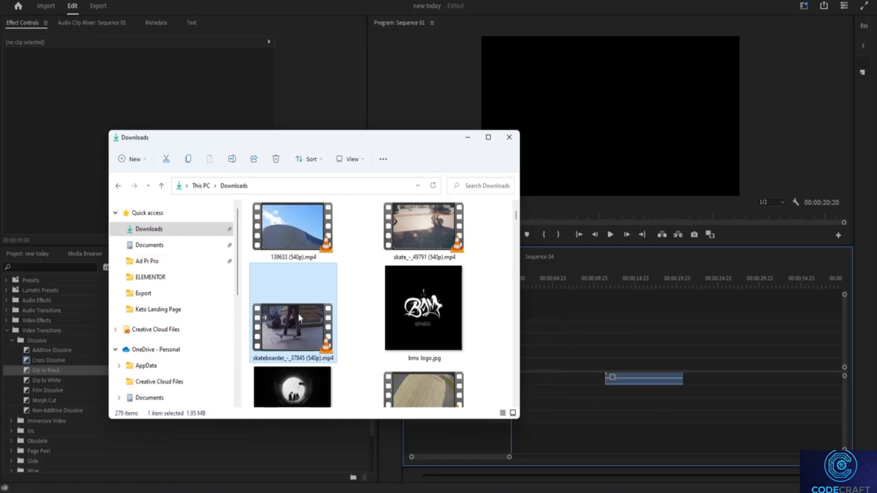
Add 139633 (540p).mp4 from Downloads to track A1 and move both A1 clips earlier, towards the sequence start.
scroll(307, 268, "up", 3)
scroll(352, 244, "down", 2)
left_click_drag(288, 274, 727, 386)
left_click_drag(626, 388, 539, 386)
left_click(729, 384)
left_click_drag(729, 383, 623, 384)
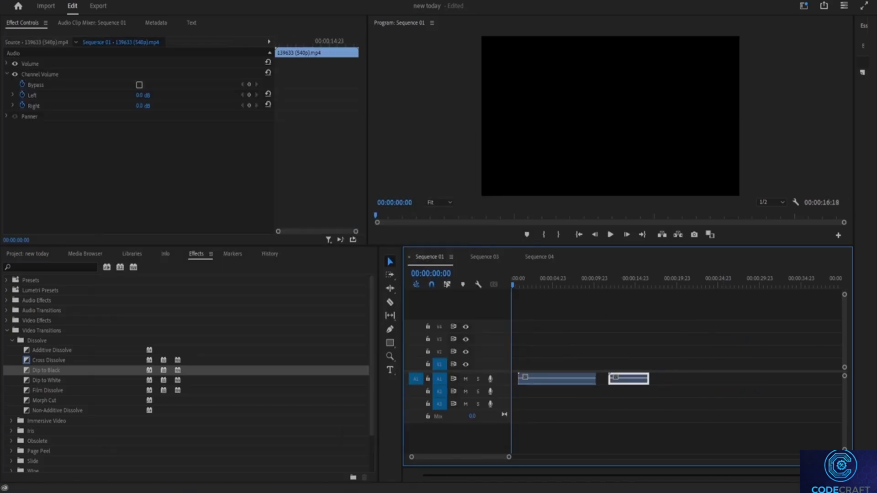
Add skate_-_49791 (540p).mp4 to V2 and skater_-_75157 (540p).mp4 to V1 from Downloads, and minimize File Explorer.
left_click(439, 492)
left_click(386, 466)
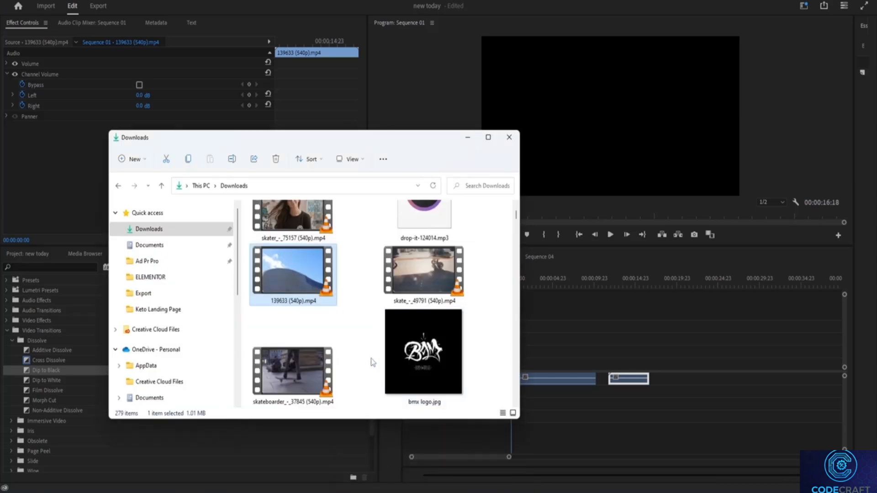
scroll(346, 303, "up", 1)
scroll(308, 314, "down", 1)
left_click_drag(405, 291, 666, 359)
left_click_drag(293, 217, 698, 371)
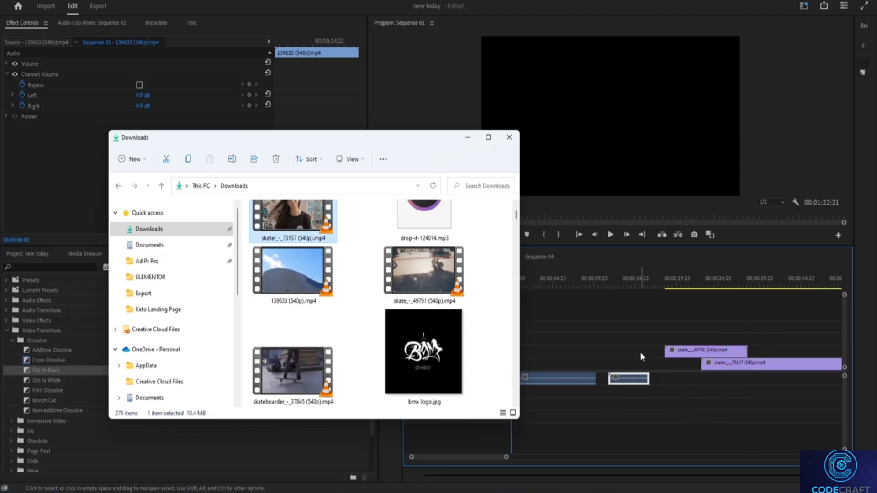
left_click(467, 137)
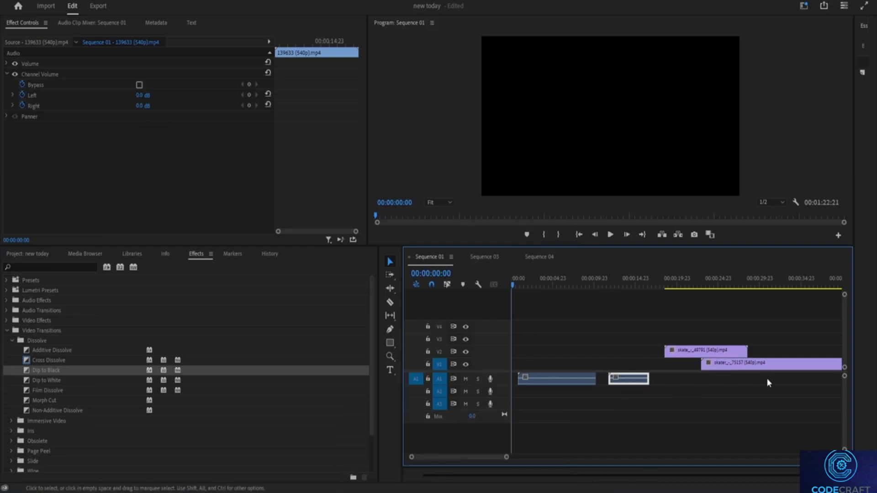
Cut the skateboarder and 139633 audio clips from track A1.
left_click(556, 377)
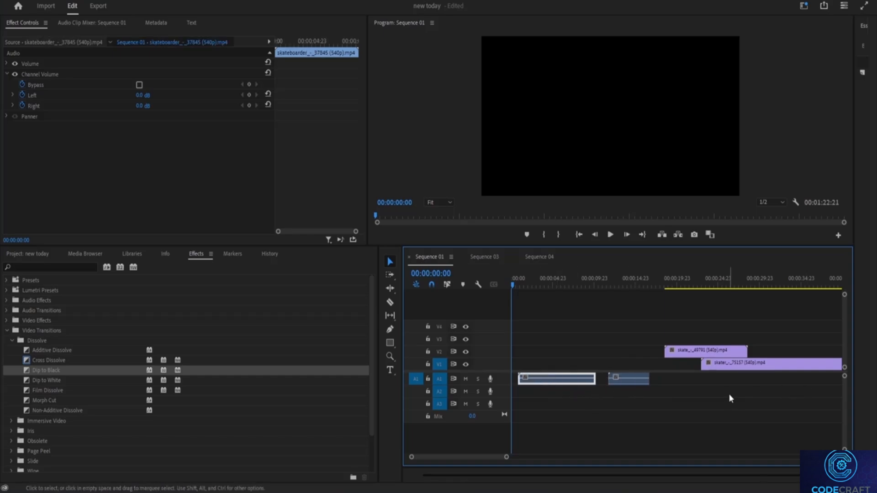
right_click(565, 386)
left_click(594, 42)
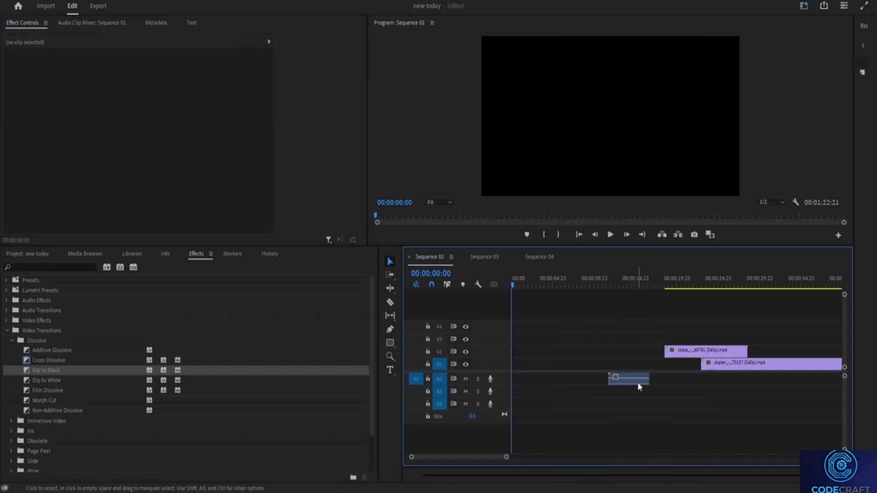
right_click(636, 382)
left_click(644, 43)
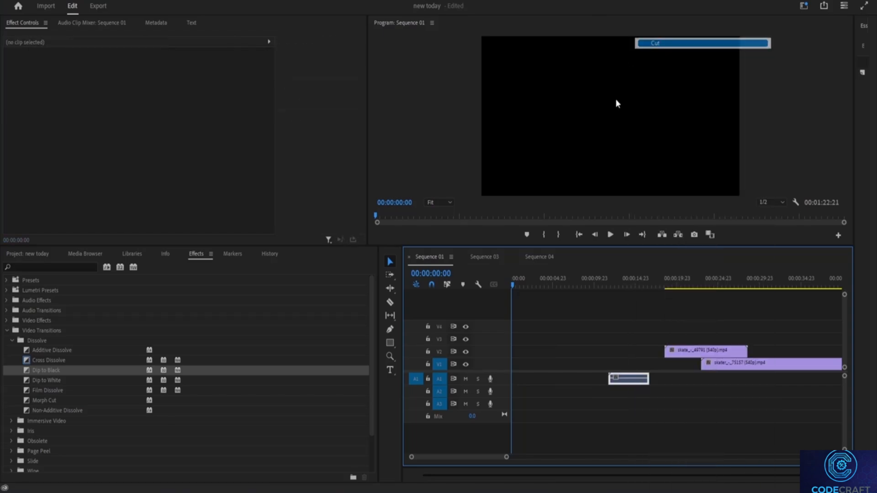
Move the skate clip on V2 to the sequence start and the skater clip on V1 close behind it.
mouse_move(481, 455)
left_mouse_down()
mouse_move(530, 458)
mouse_move(473, 453)
left_mouse_up()
left_click(693, 354)
left_click_drag(694, 354, 531, 371)
left_click_drag(695, 354, 543, 353)
left_click_drag(727, 363, 556, 372)
mouse_move(486, 459)
left_mouse_down()
mouse_move(521, 461)
mouse_move(477, 460)
left_mouse_up()
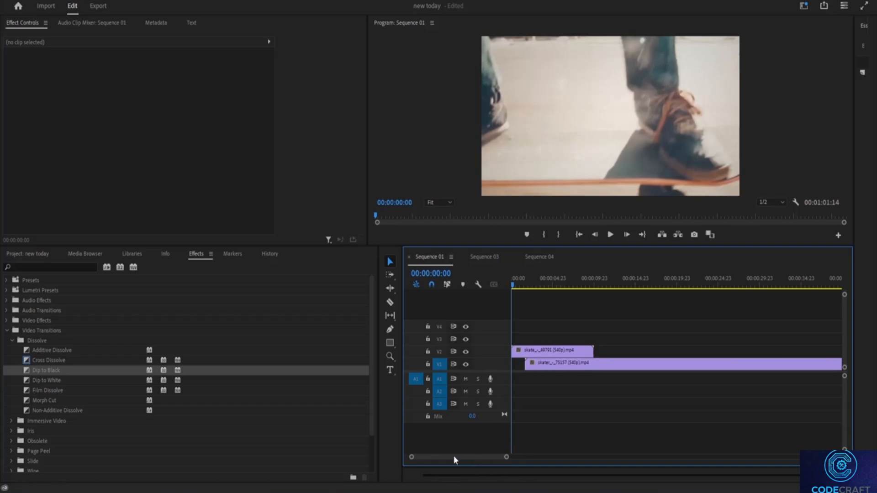
Select both remaining video clips with the Track Select Forward tool and cut them from Sequence 01.
left_click(391, 274)
left_click(533, 360)
right_click(551, 356)
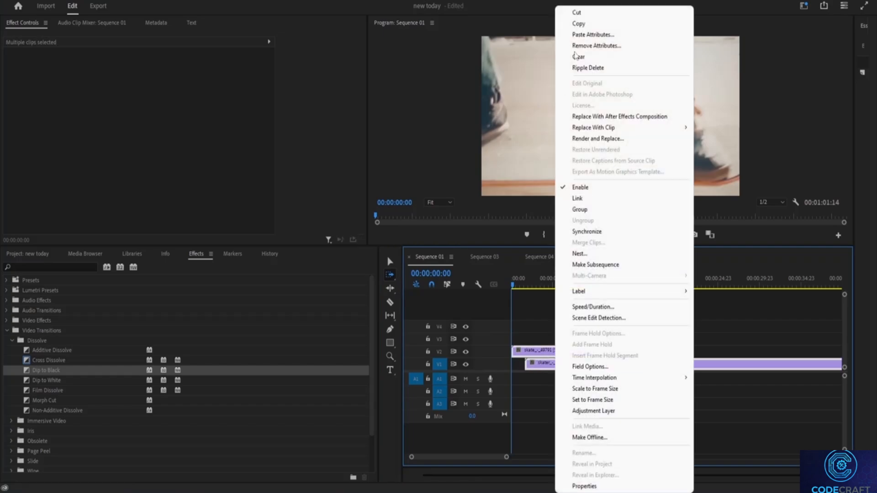
left_click(583, 9)
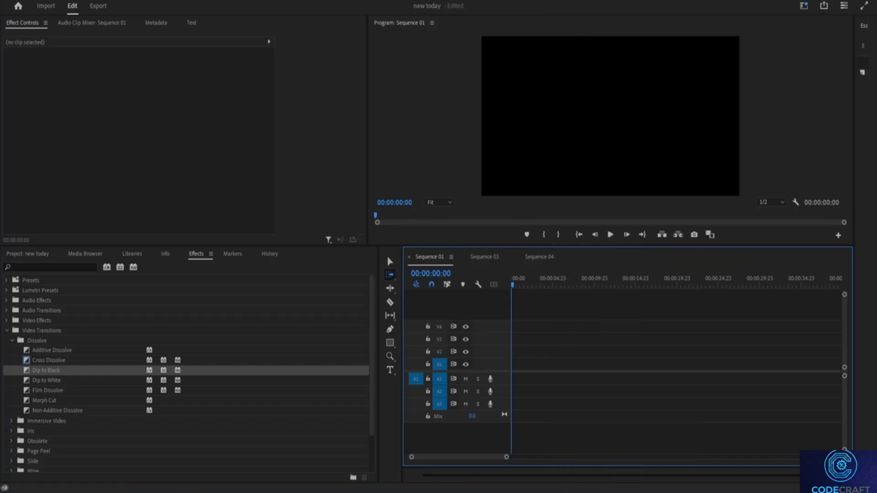
Add skater_-_75157 (540p).mp4 from Downloads to V1, starting about 7 seconds in, and minimize File Explorer.
mouse_move(437, 486)
left_click(384, 445)
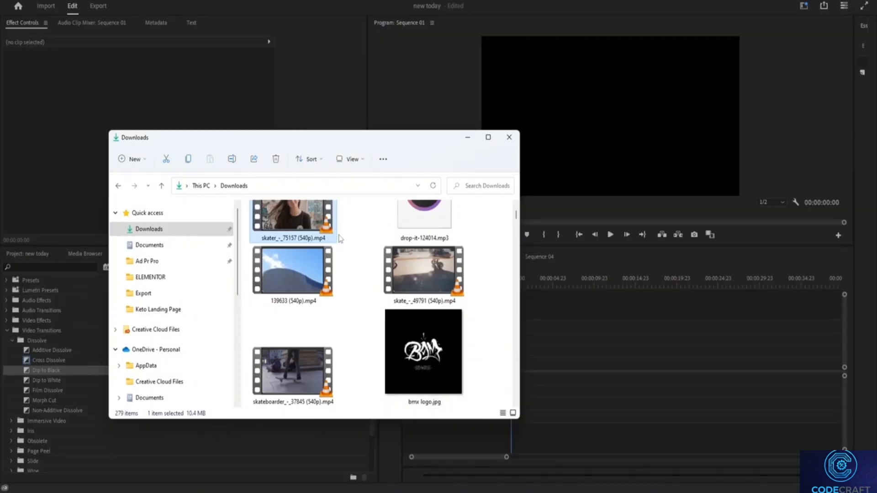
left_click_drag(295, 273, 579, 378)
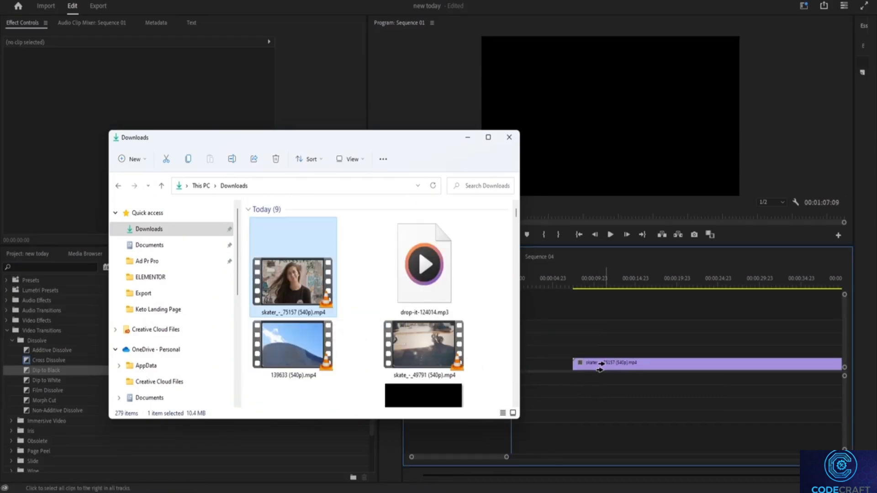
left_click(466, 138)
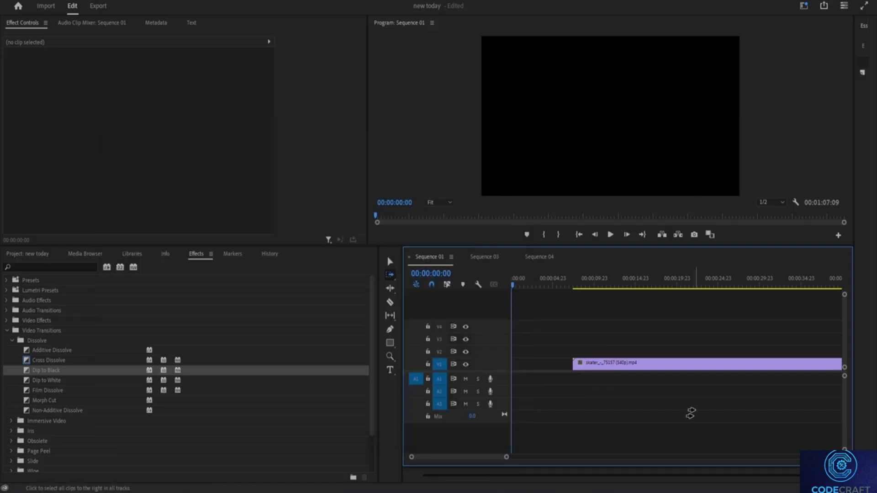
Move the skater clip on V1 to the start of Sequence 01.
left_click_drag(609, 364, 547, 365)
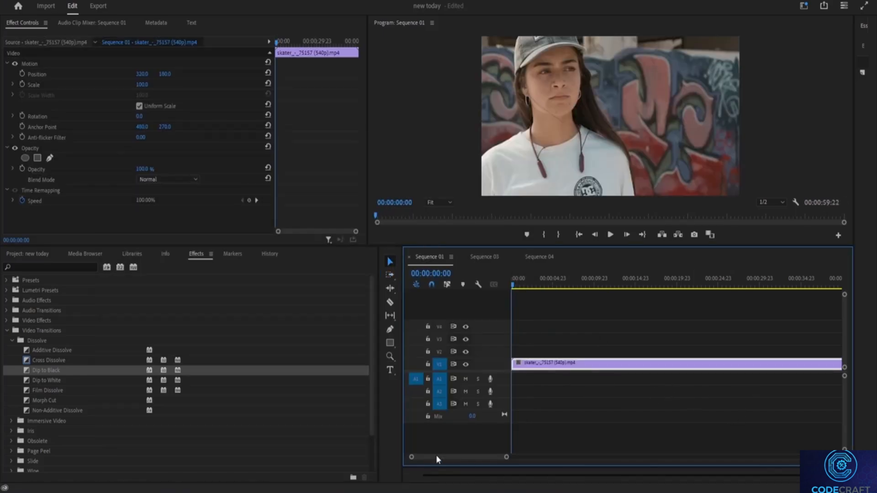
left_click_drag(504, 457, 707, 461)
Try adding 139633 (540p).mp4 from Downloads after the skater clip, and cut its audio clip from A1.
left_click(434, 492)
left_click(391, 461)
left_click_drag(293, 364, 658, 377)
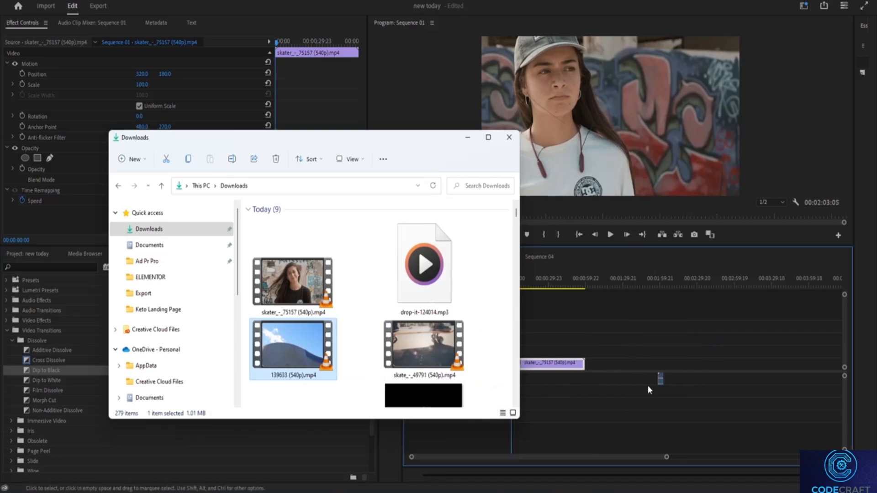
right_click(661, 372)
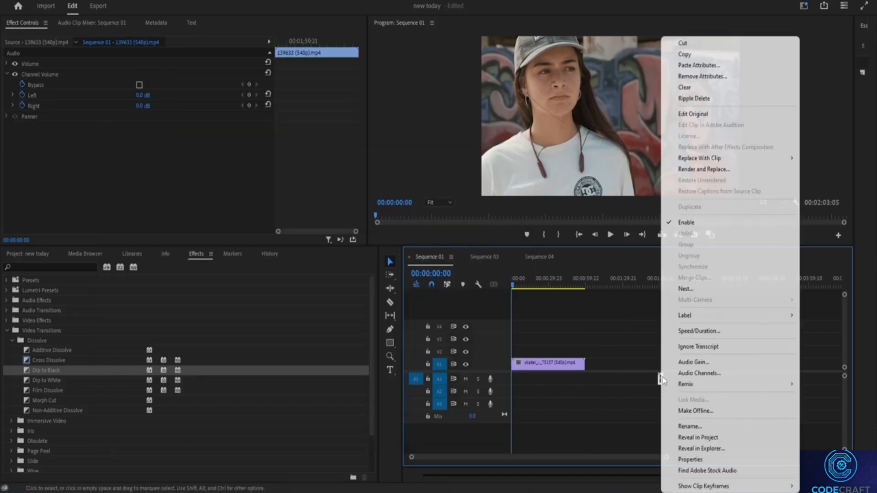
left_click(691, 42)
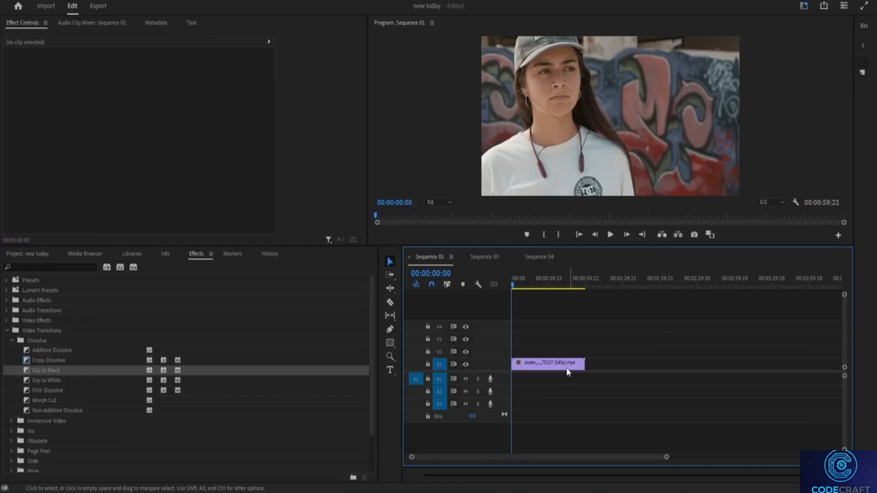
Play the skater clip briefly and try placing 139633 (540p).mp4 from Downloads on V1 behind it.
key("space")
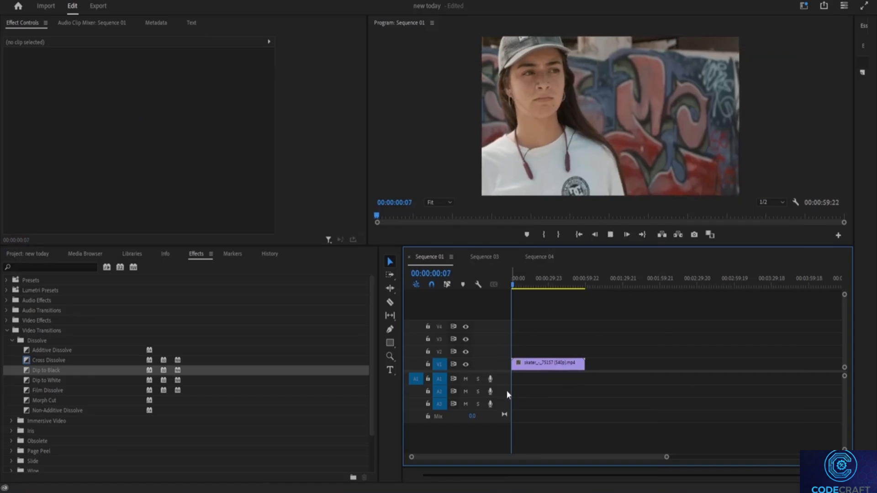
mouse_move(472, 492)
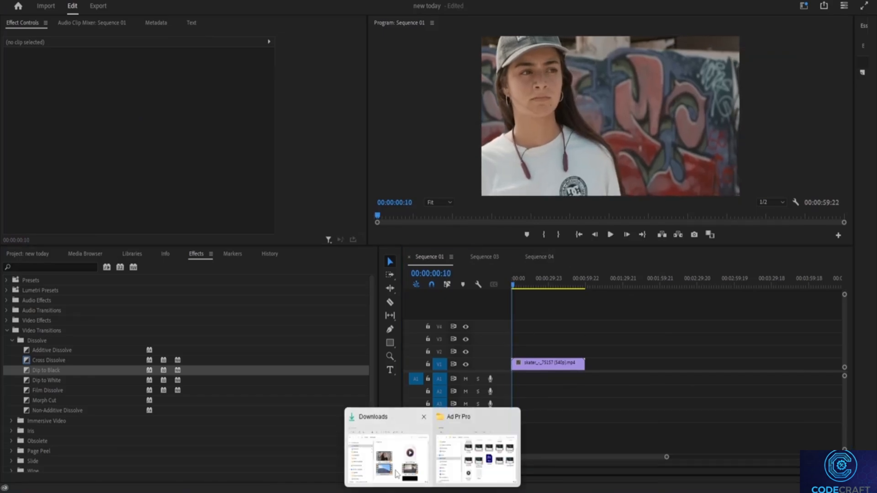
left_click(386, 452)
left_click_drag(292, 356, 662, 362)
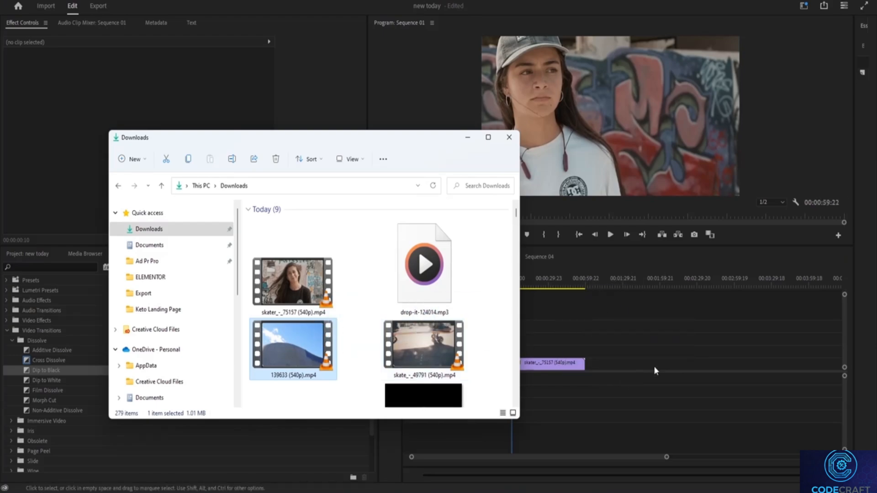
left_click(466, 138)
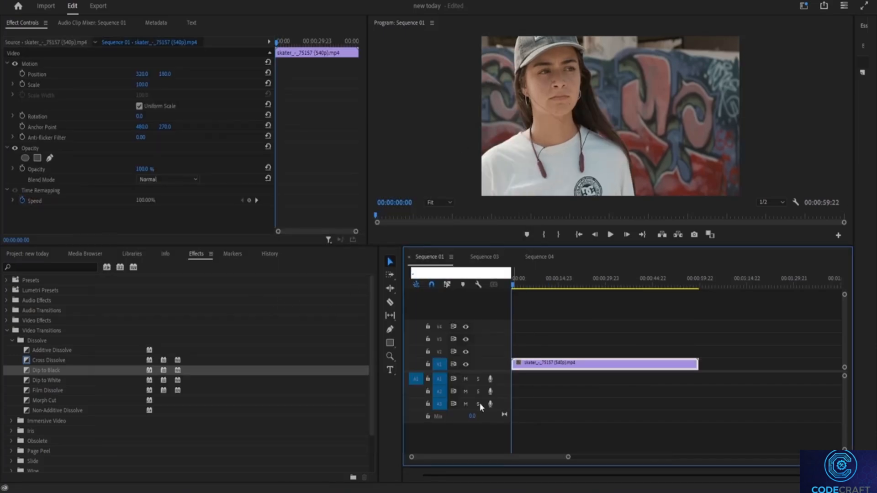
Try adding skate_-_49791 (540p).mp4 from Downloads to V3 above the skater clip, and cut it.
mouse_move(568, 457)
left_mouse_down()
mouse_move(507, 455)
mouse_move(628, 439)
mouse_move(555, 450)
mouse_move(563, 453)
left_mouse_up()
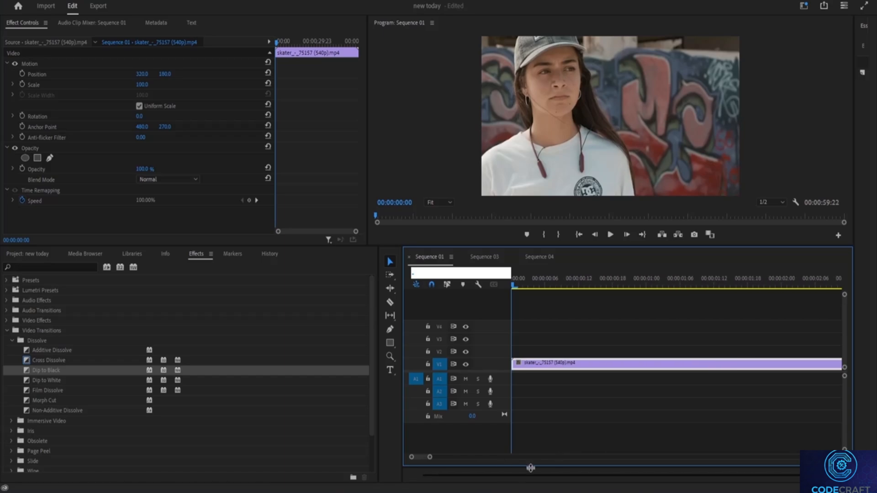
mouse_move(432, 486)
left_click(420, 452)
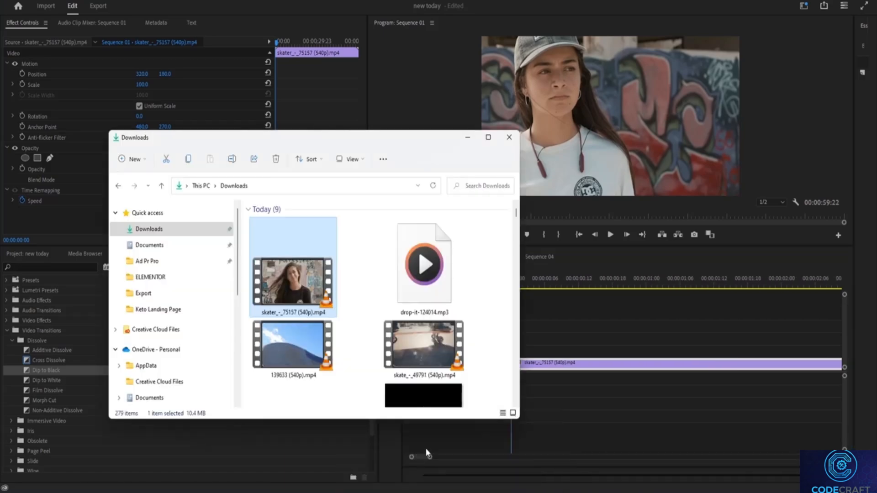
left_click_drag(422, 351, 630, 350)
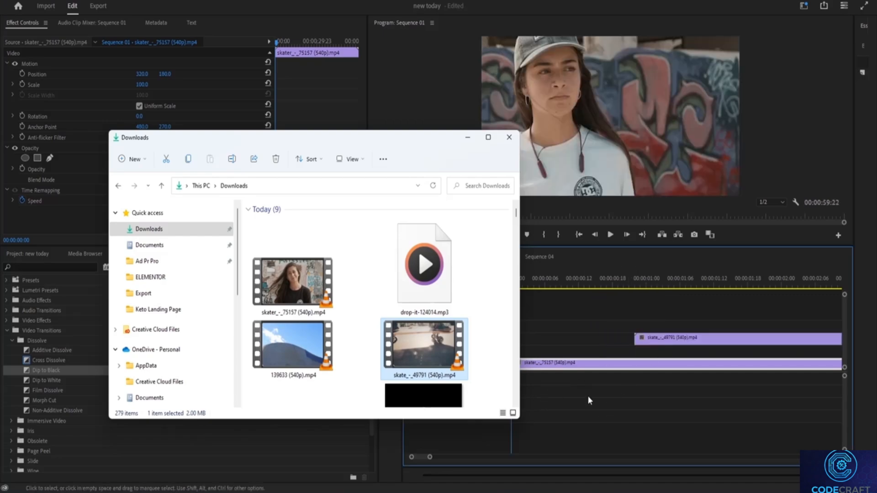
left_click(642, 342)
right_click(660, 341)
left_click(681, 2)
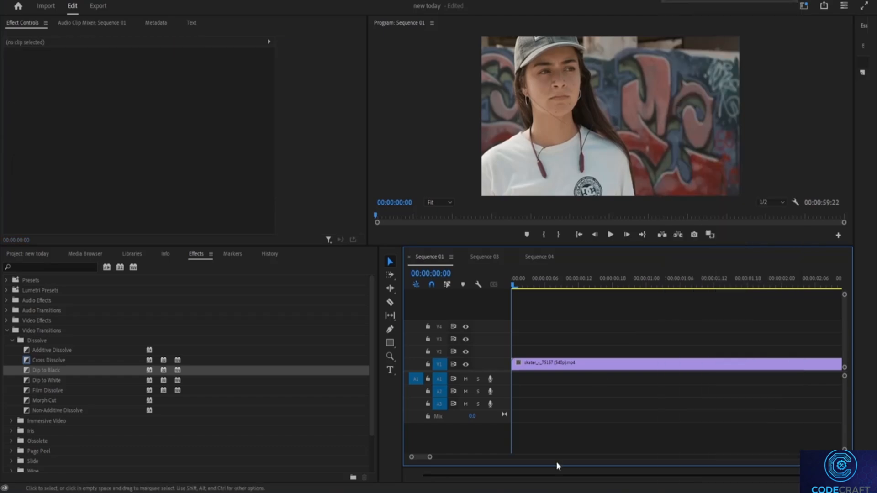
Import 139633 (540p).mp4 from Downloads into the project and minimize File Explorer.
left_click(421, 471)
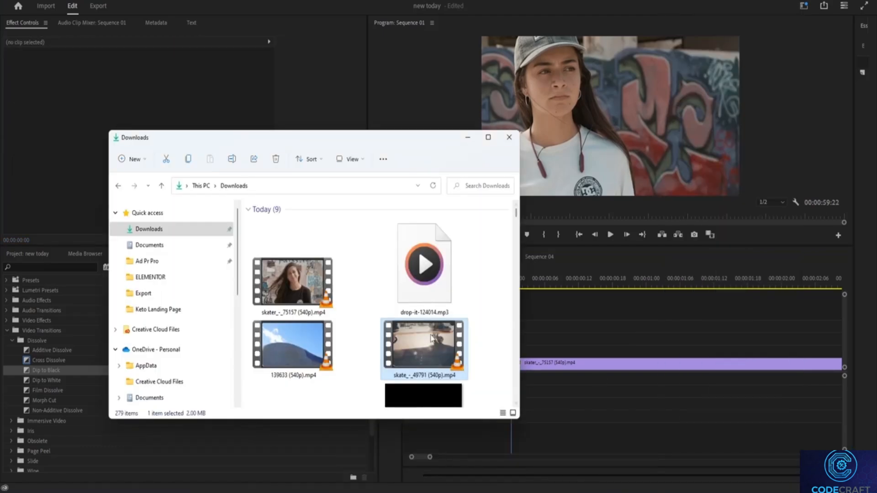
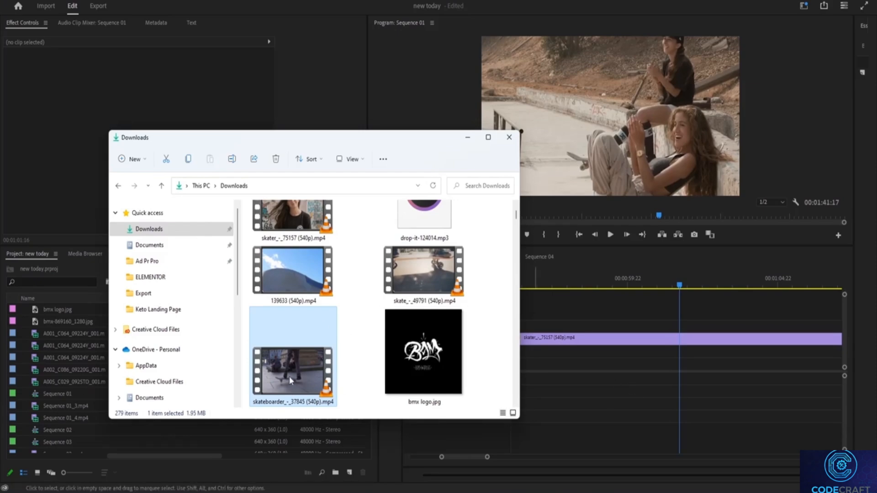
left_click_drag(310, 281, 70, 434)
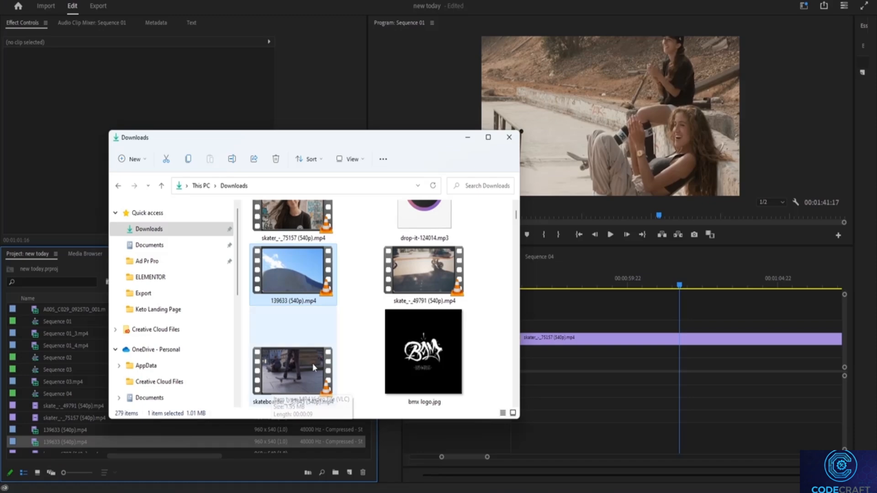
left_click_drag(284, 371, 310, 389)
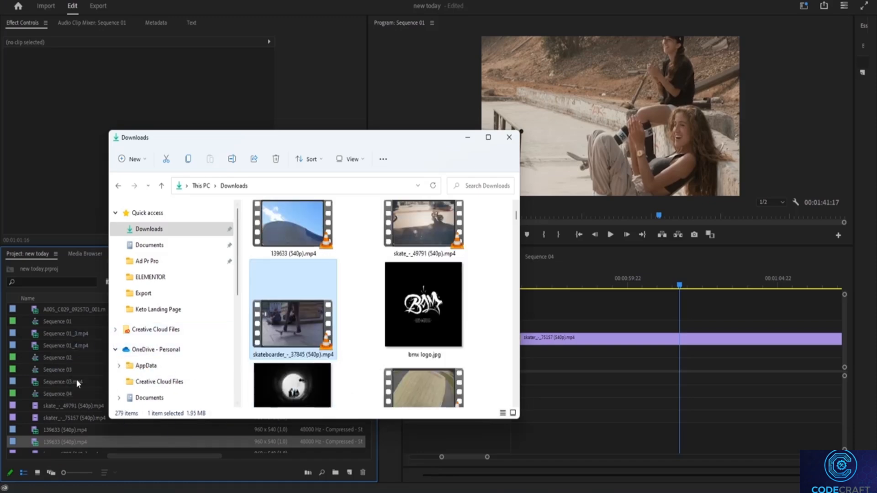
left_click(468, 137)
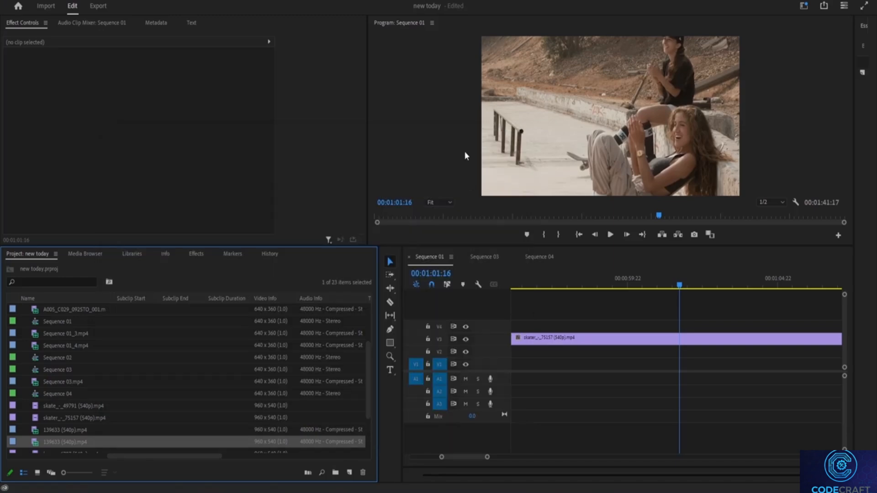
Place the project's 139633 clip on V1 at about 57 seconds and the skateboarder clip behind it at about 1:03.
left_click_drag(66, 444, 561, 373)
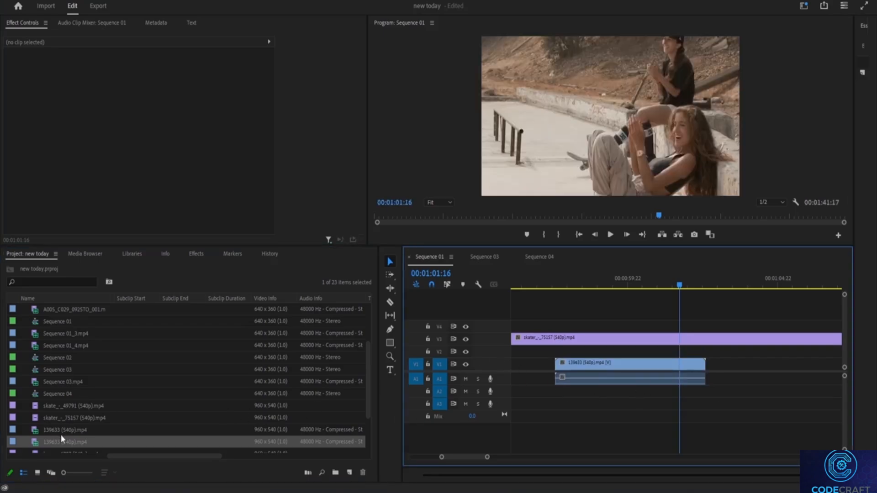
scroll(67, 428, "down", 3)
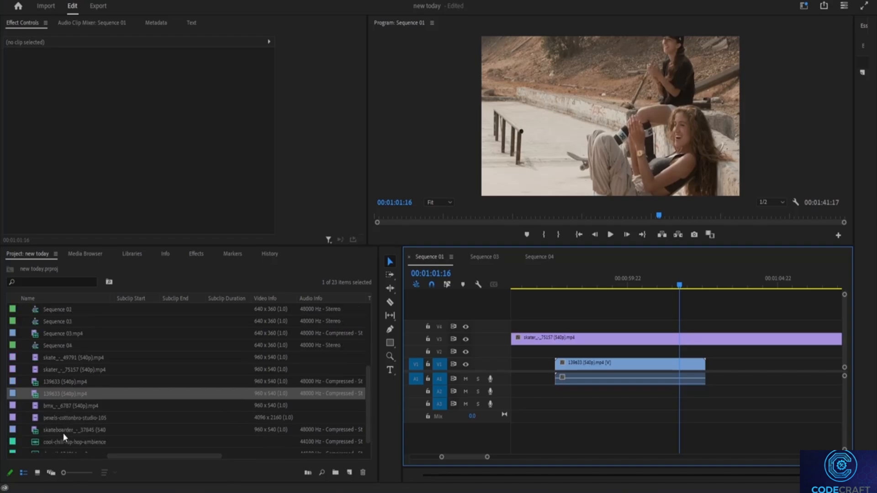
left_click_drag(56, 421, 727, 379)
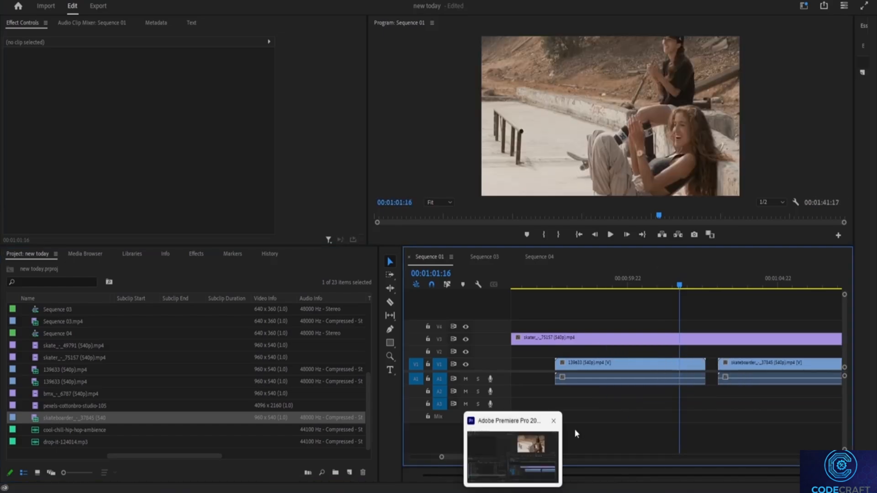
Cut the audio clips of 139633 and skateboarder from track A1.
left_click(699, 383)
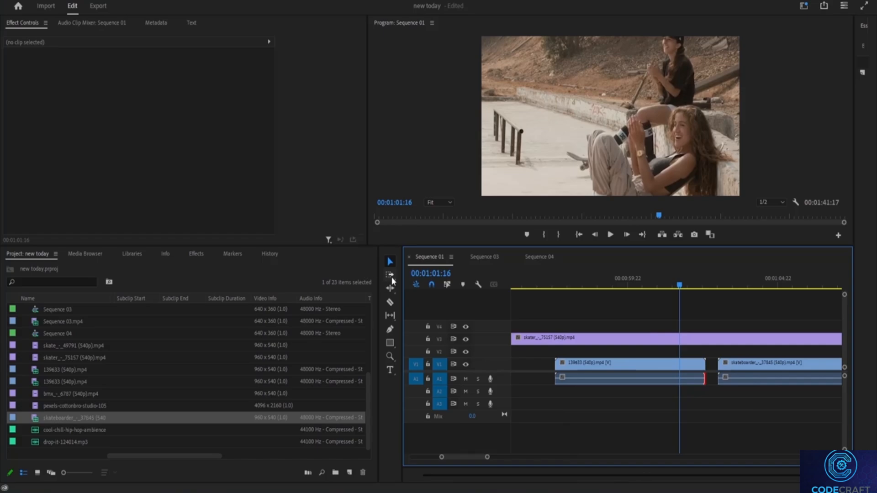
left_click(613, 382)
right_click(614, 382)
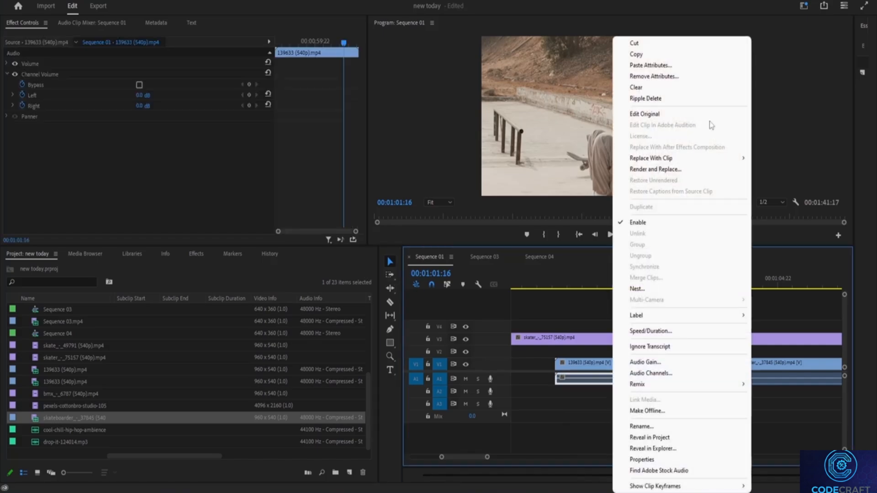
left_click(658, 43)
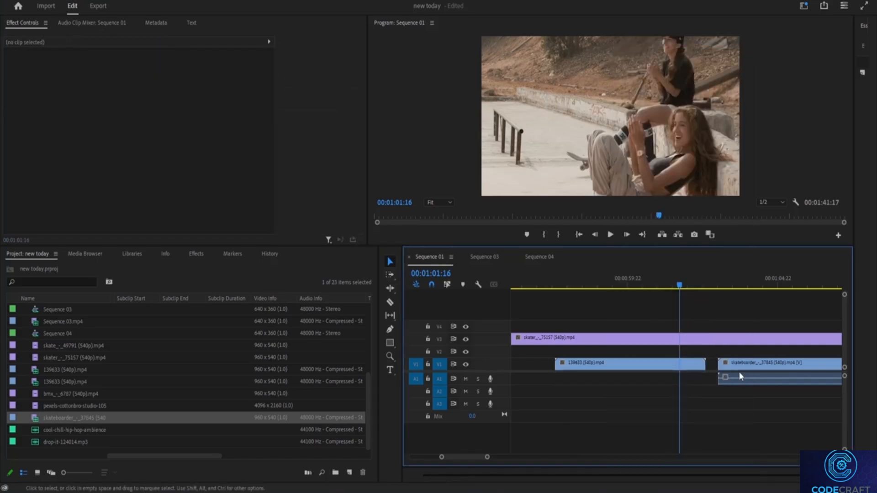
right_click(760, 386)
left_click(793, 42)
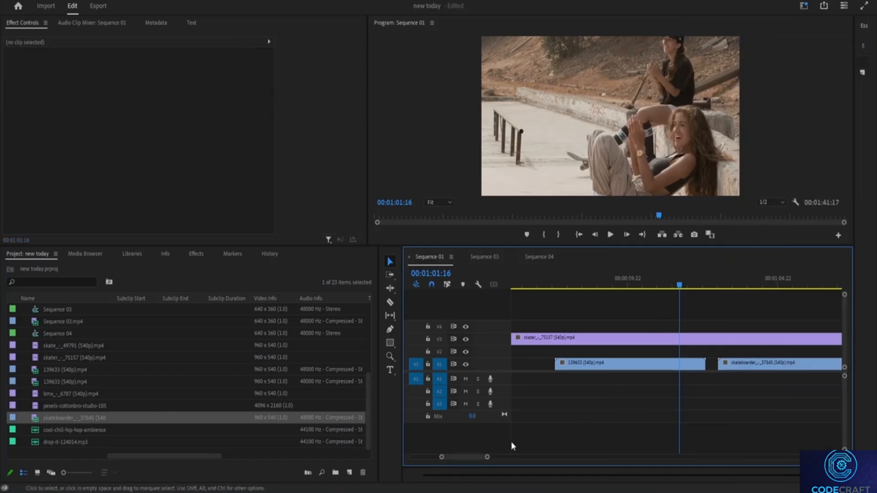
Move the skater clip from V3 to V1 near the sequence start, and the skateboarder clip up to V3.
left_click_drag(454, 458, 577, 453)
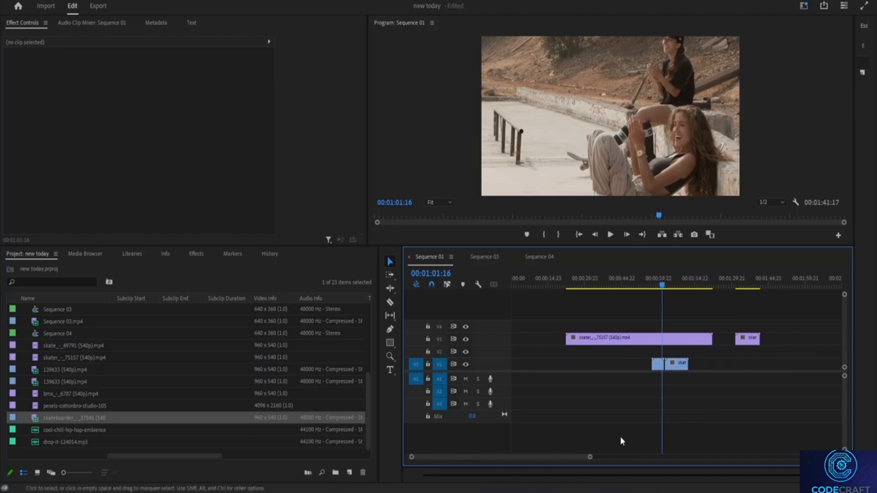
left_click_drag(613, 337, 548, 367)
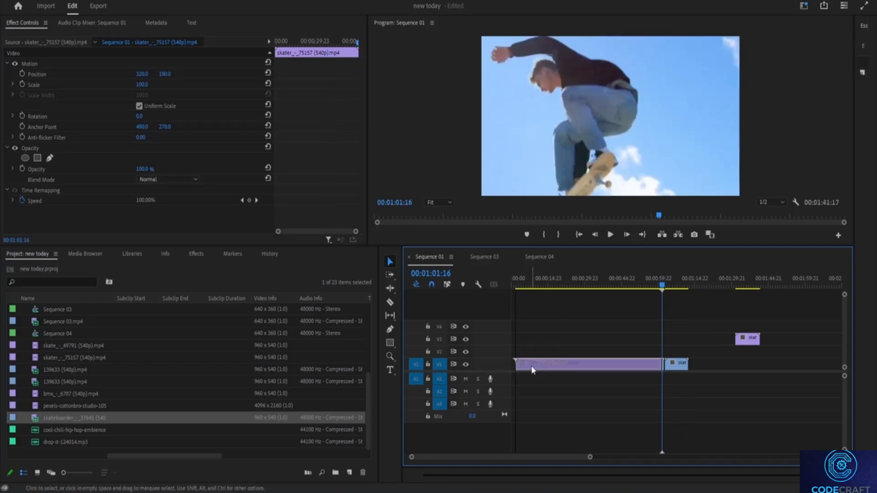
left_click_drag(678, 368, 705, 342)
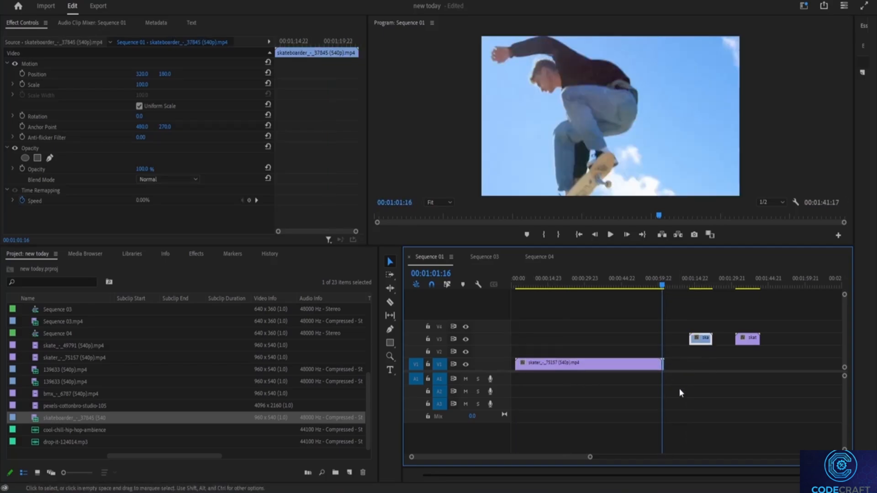
Play the end of the V1 footage briefly and move the skateboarder clip on V3 back to about 43 seconds.
left_click_drag(588, 457, 536, 456)
key("space")
key("space")
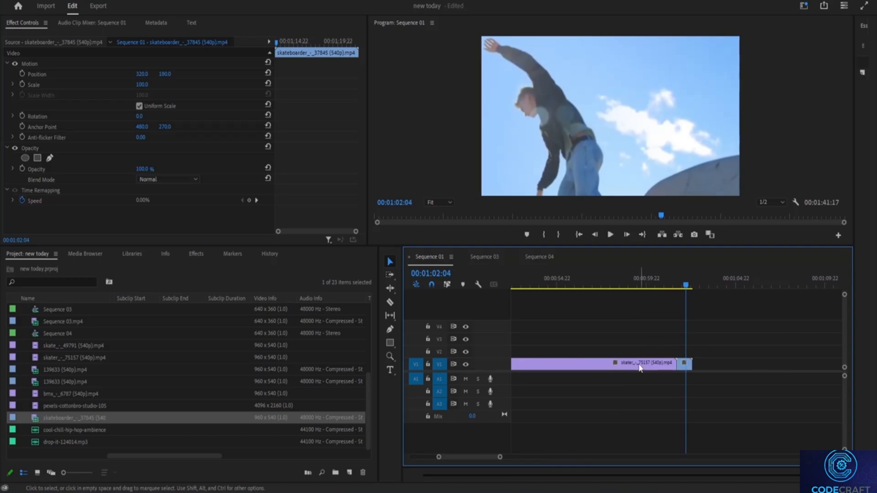
left_click_drag(685, 285, 844, 336)
left_click_drag(652, 340, 572, 348)
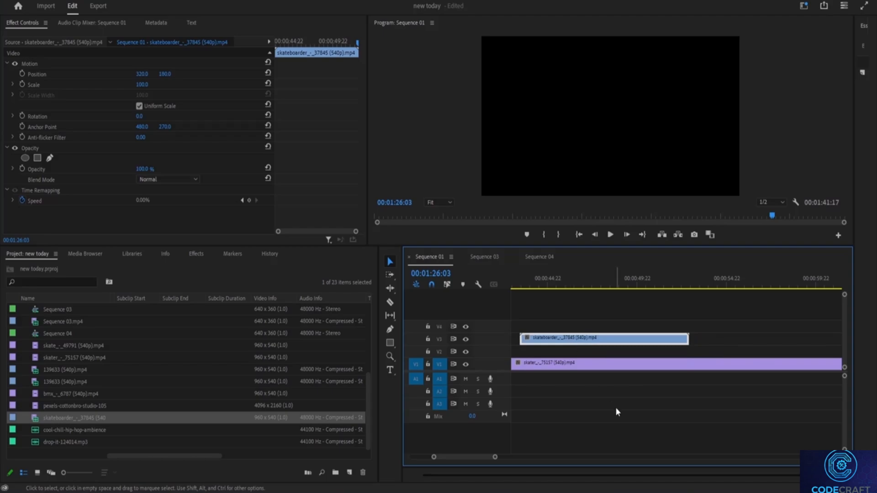
Move the leftover piece of 139633 to V3 at about 1:21 and the skater clip on V1 to about 1:31.
left_click_drag(495, 458, 590, 459)
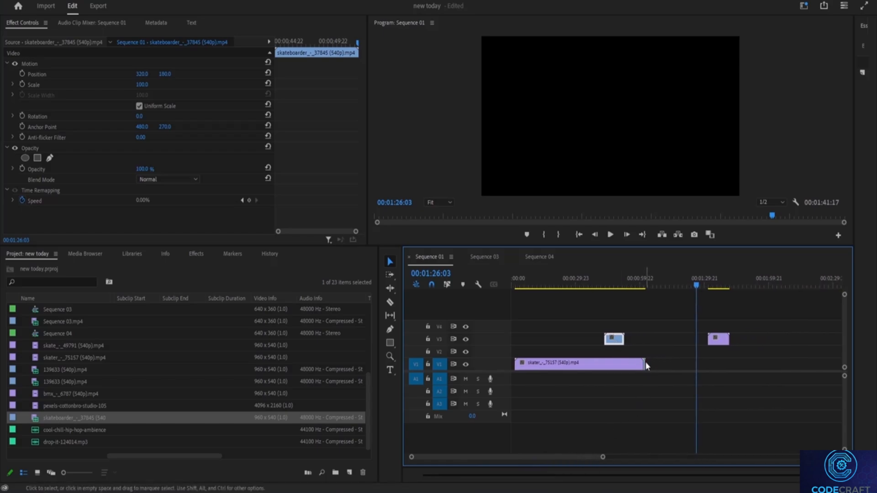
left_click_drag(646, 361, 687, 343)
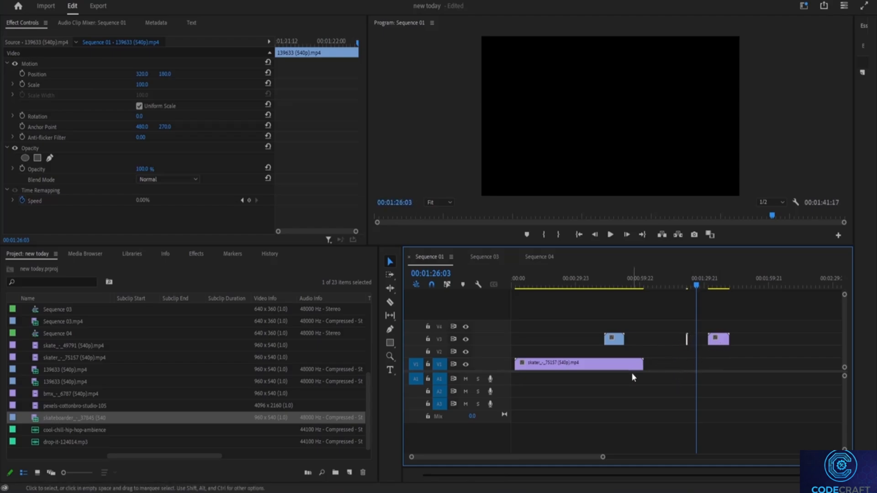
left_click(613, 338)
left_click_drag(592, 369, 785, 367)
Trim the start of the skateboarder clip on V3 and remove that clip from the sequence.
left_click_drag(605, 339, 616, 339)
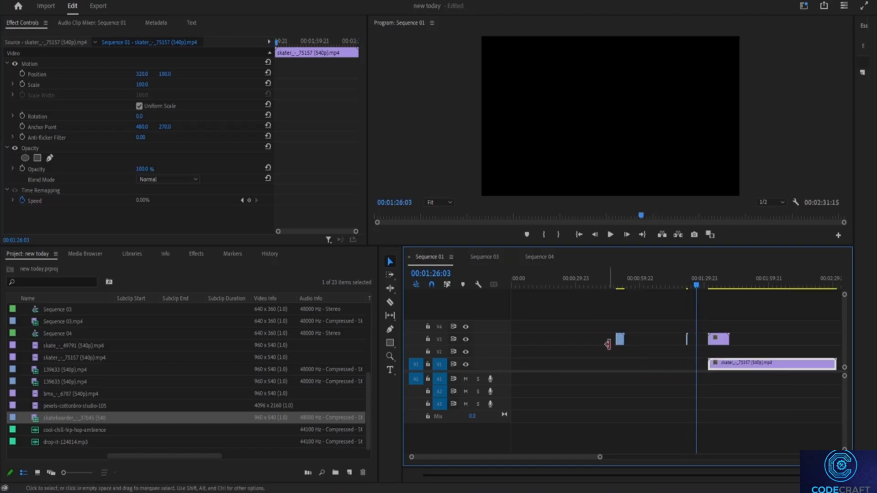
left_click(620, 342)
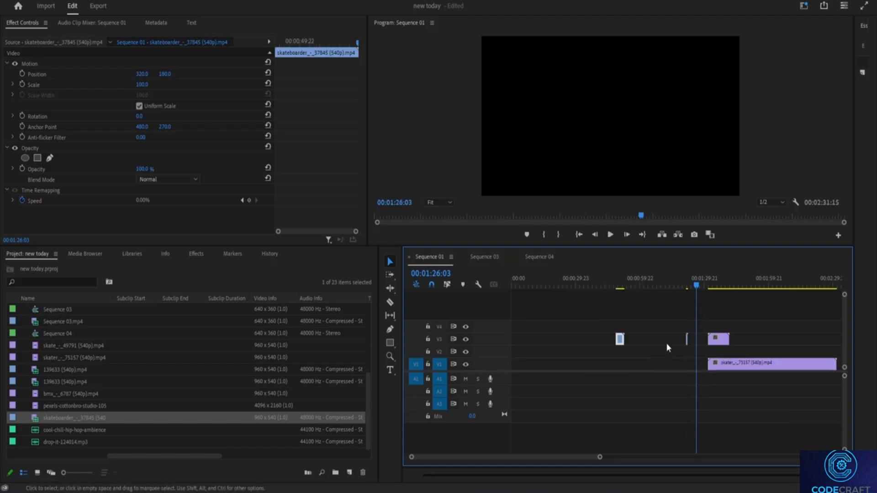
right_click(619, 338)
left_click(719, 78)
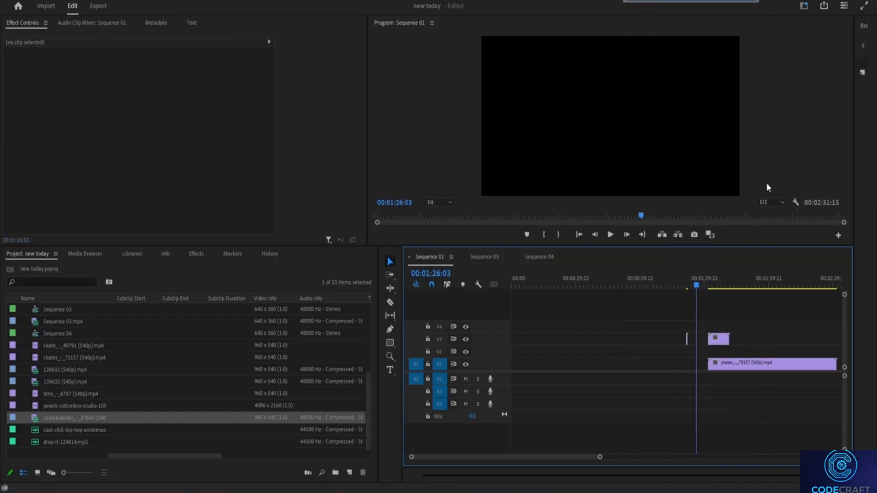
Cut the skate_-_49791 clip and the leftover piece of 139633 from V3.
right_click(718, 341)
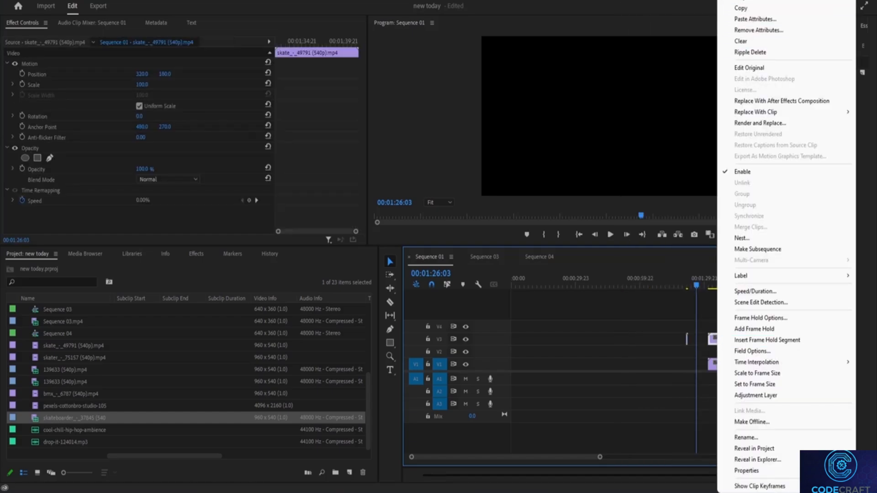
left_click(741, 2)
right_click(688, 343)
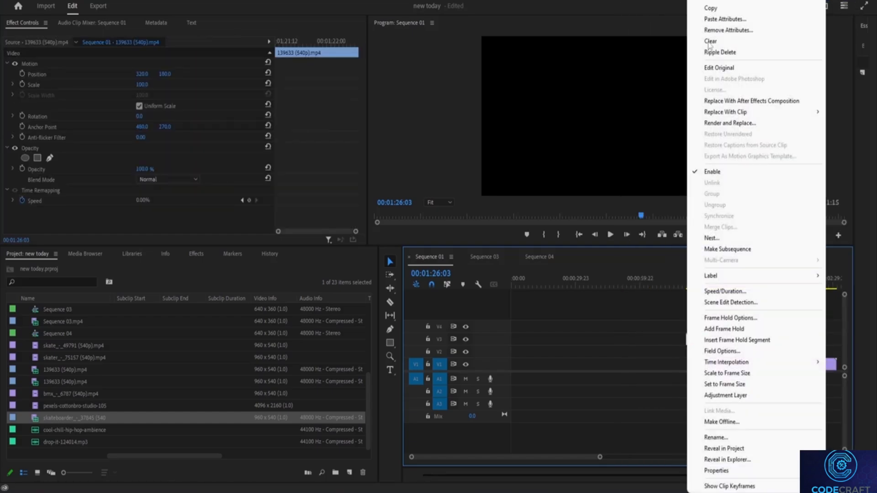
left_click(702, 2)
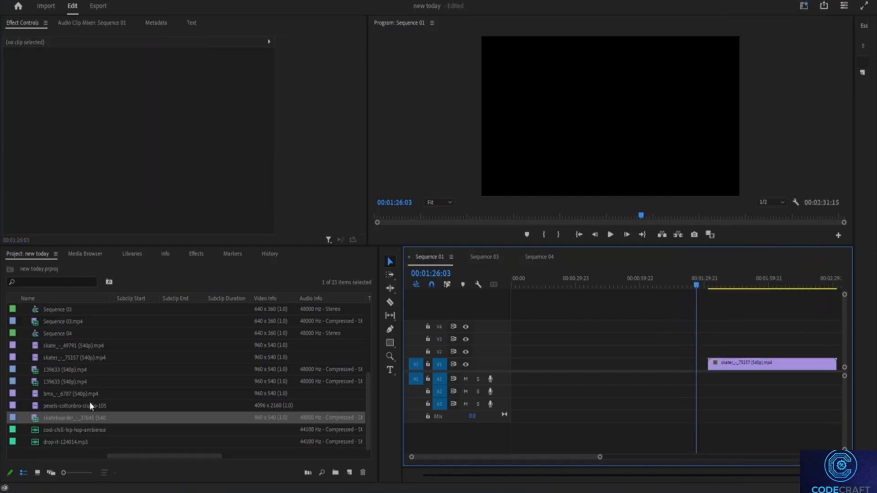
Add the skateboarder_-_37845 clip to the sequence, delete its audio, and place the video at the very start of V1.
left_click_drag(61, 418, 547, 352)
right_click(562, 397)
left_click(587, 43)
left_click_drag(691, 284, 590, 329)
left_click_drag(551, 354, 519, 370)
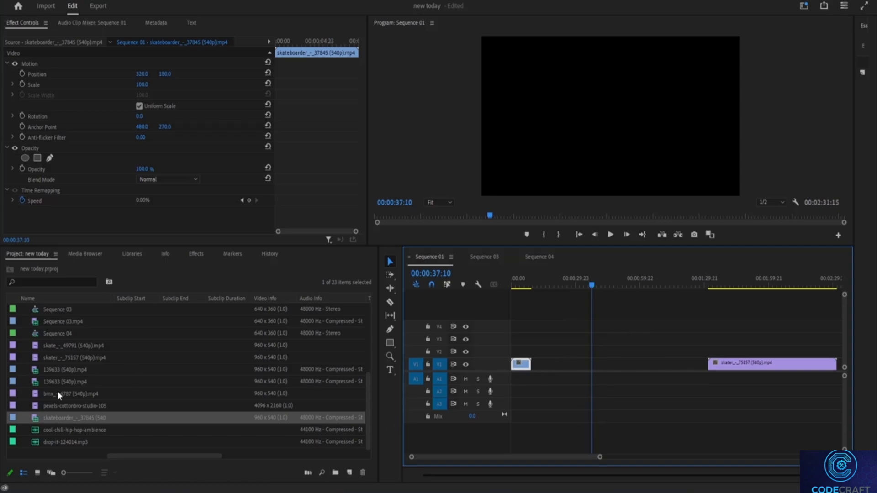
left_click(72, 358)
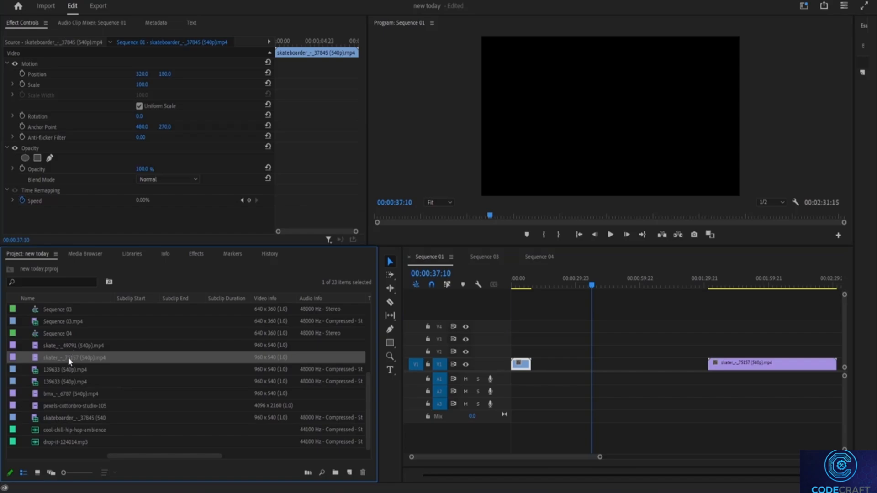
left_click_drag(67, 357, 551, 364)
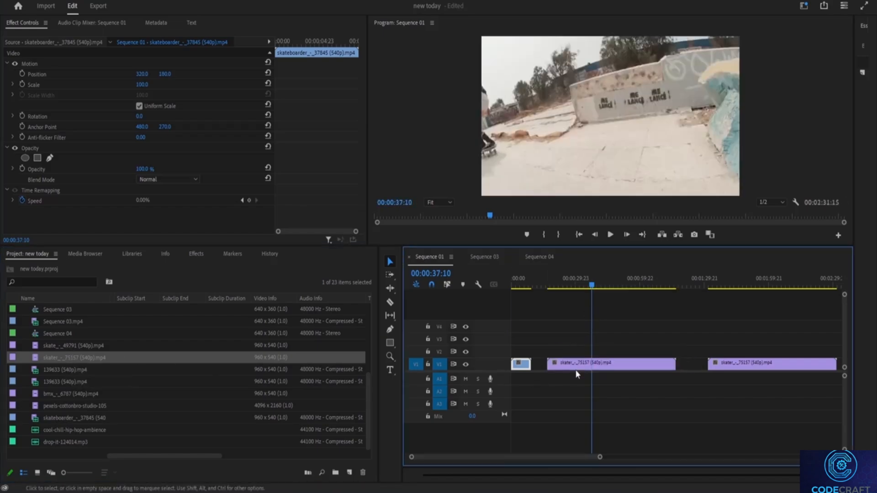
right_click(571, 365)
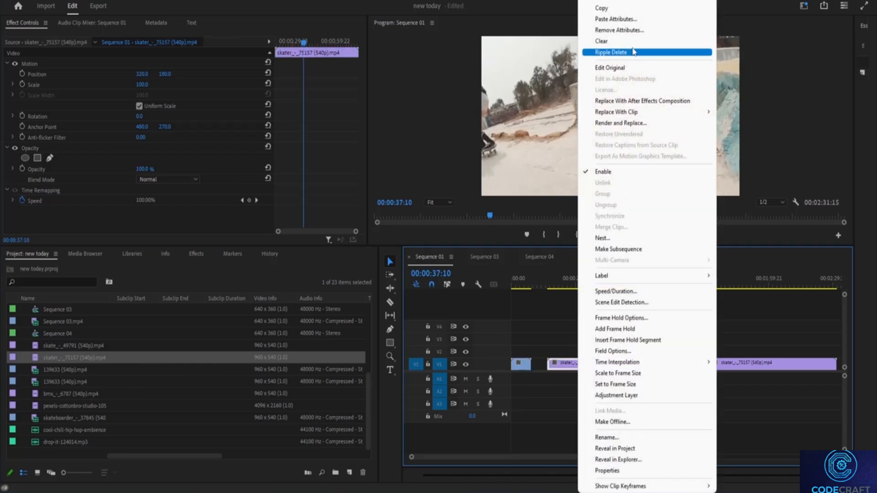
left_click(617, 2)
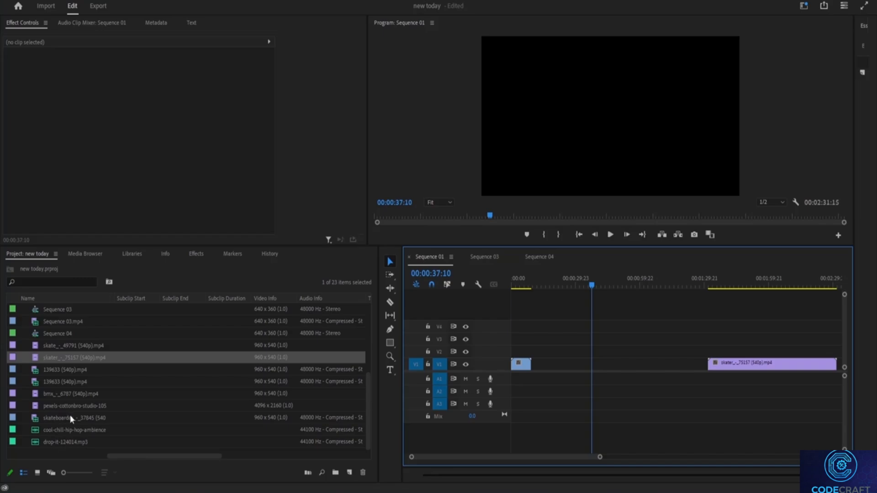
Add 139633 (540p).mp4 to V1 directly after the skateboarder clip and delete its audio.
scroll(52, 434, "up", 5)
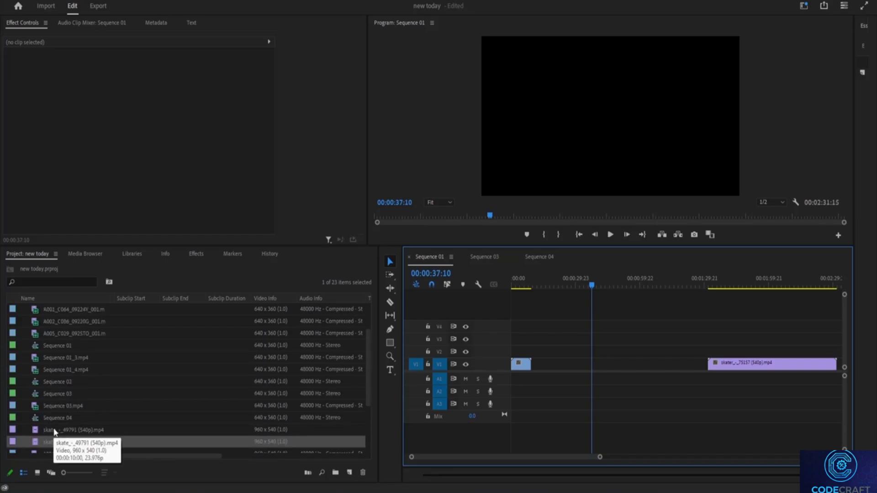
scroll(54, 430, "up", 2)
scroll(55, 429, "down", 5)
scroll(72, 418, "down", 1)
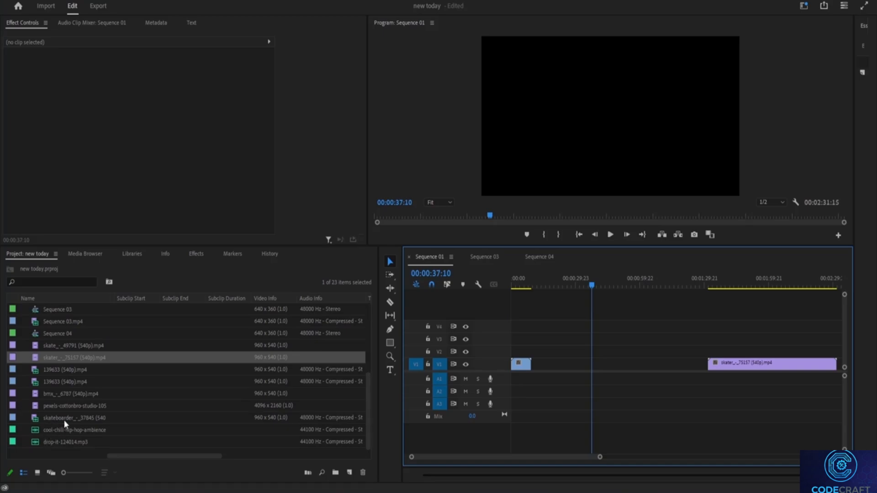
type("-")
left_click(62, 383)
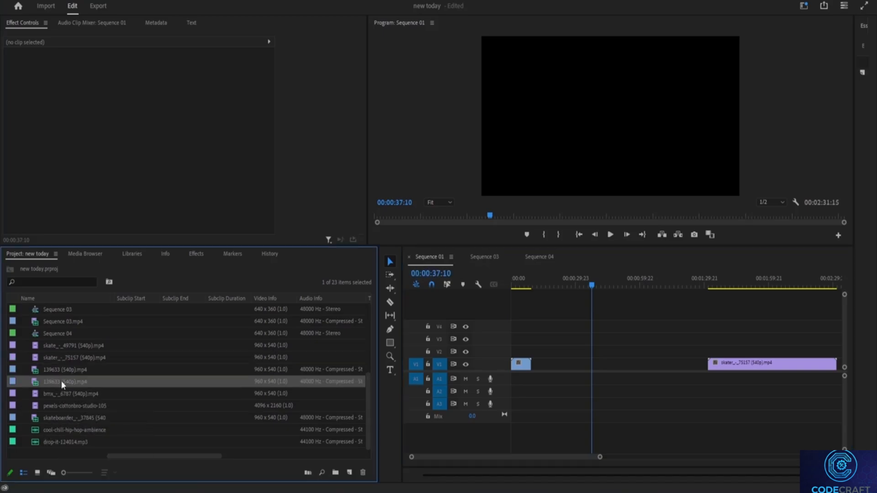
left_click_drag(362, 410, 580, 362)
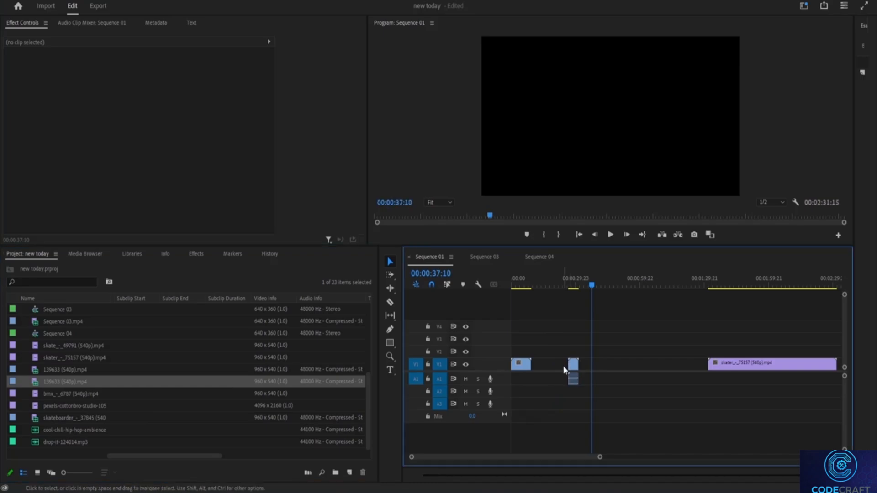
left_click_drag(571, 285, 574, 291)
left_click_drag(574, 364, 538, 366)
right_click(572, 382)
left_click(581, 44)
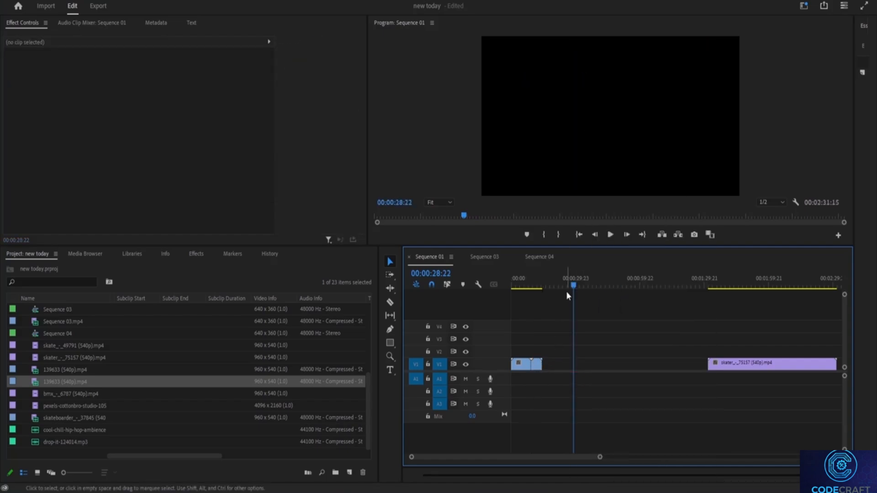
Move the skater clip on V1 up against the end of 139633 and preview the joined footage.
left_click_drag(574, 289, 533, 298)
left_click_drag(748, 364, 585, 371)
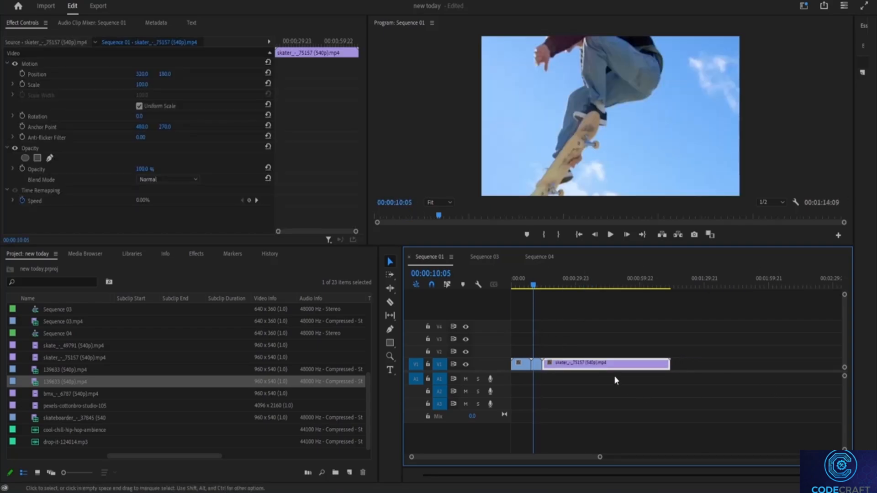
key("space")
left_click_drag(535, 285, 579, 306)
mouse_move(520, 456)
left_mouse_down()
mouse_move(766, 454)
mouse_move(516, 456)
left_mouse_up()
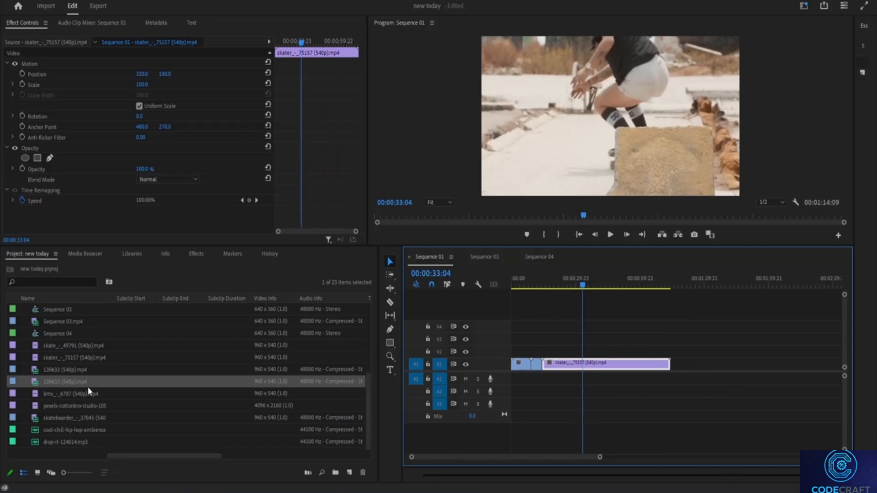
Add skate_-_49791 (540p).mp4 to V1 directly after the skater clip.
scroll(88, 393, "up", 1)
scroll(79, 454, "left", 1)
scroll(74, 397, "up", 1)
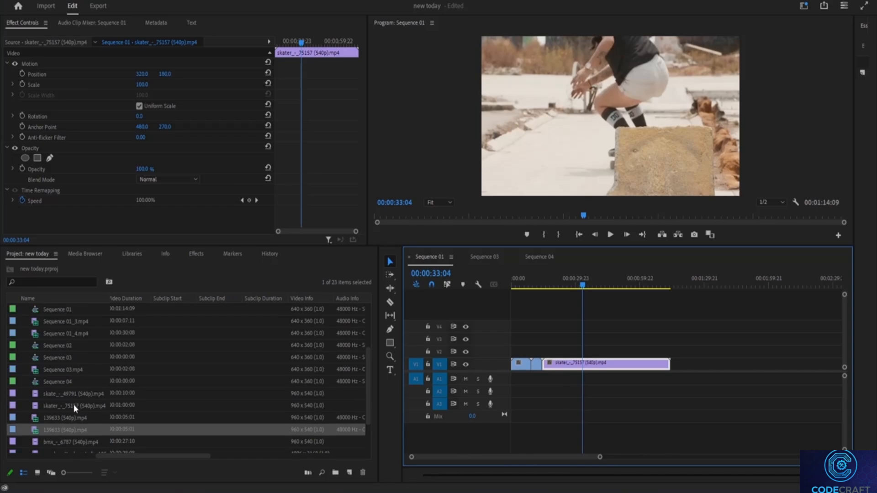
scroll(73, 406, "down", 1)
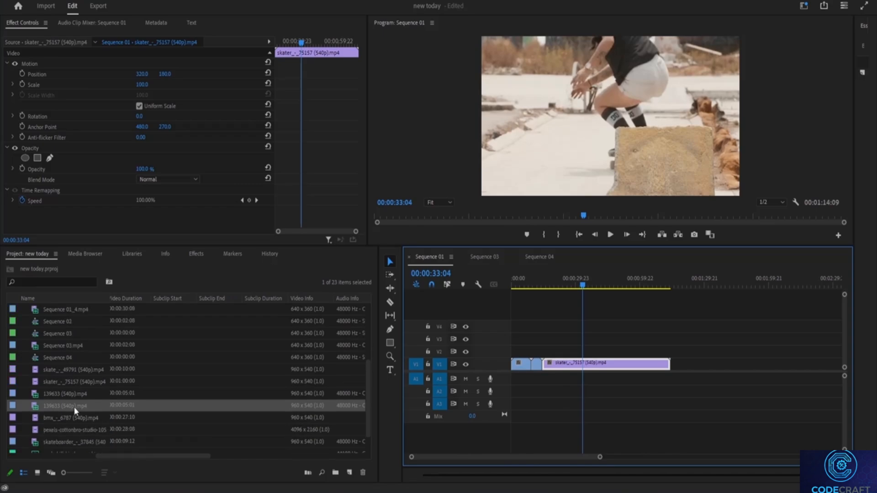
left_click(77, 370)
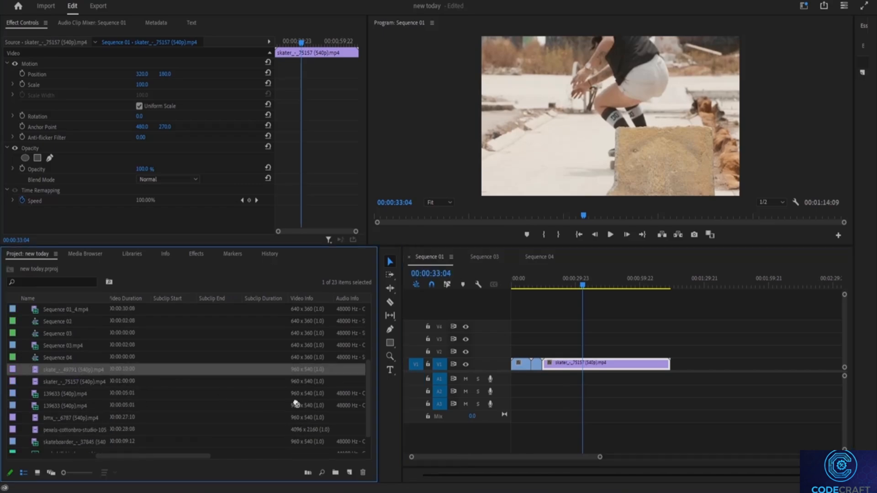
mouse_move(683, 381)
left_mouse_down()
mouse_move(711, 367)
mouse_move(685, 373)
left_mouse_up()
Play and scrub through the assembled V1 clips from the start, and return the playhead to 00:00:00:00.
left_click_drag(580, 286, 514, 294)
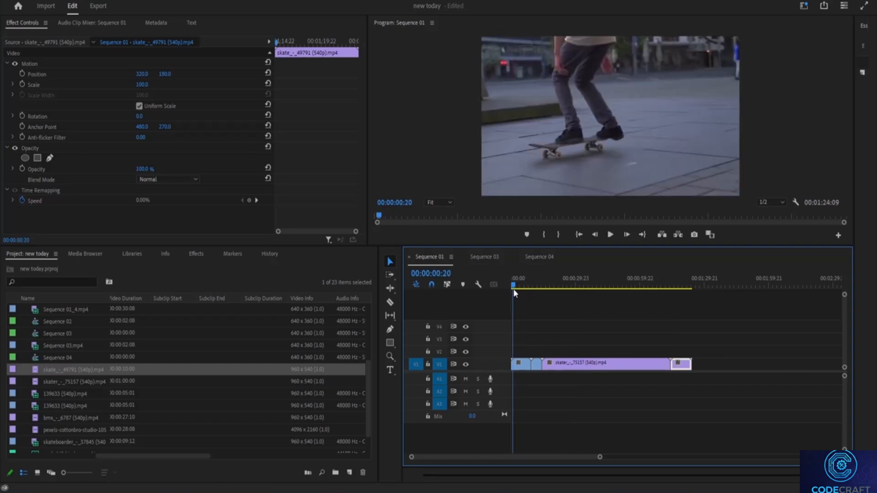
left_click(512, 287)
key("space")
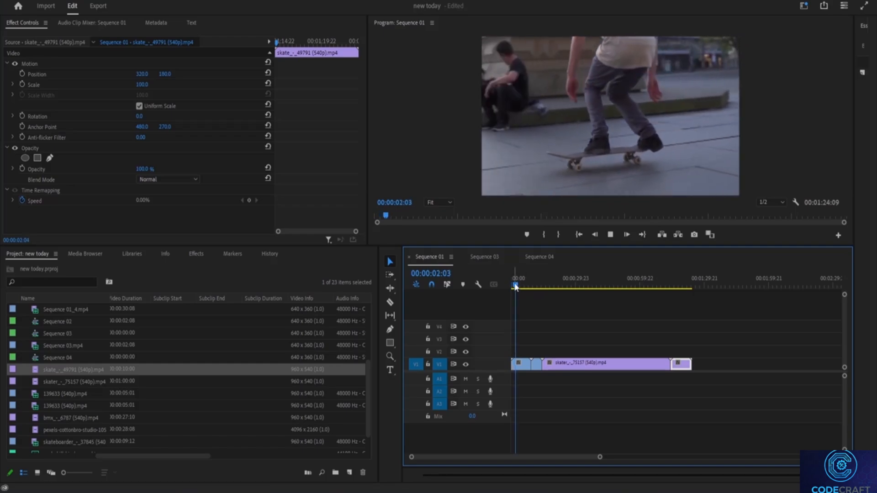
left_click(522, 287)
left_click_drag(522, 287, 597, 292)
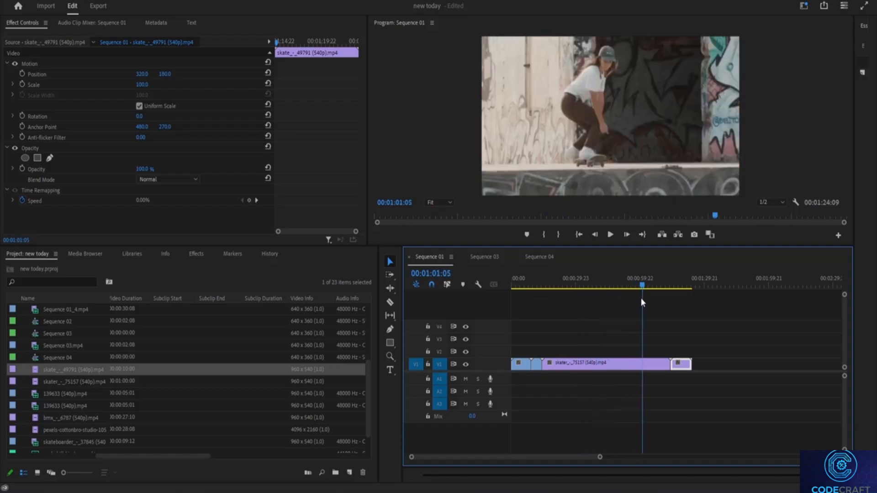
left_click_drag(651, 299, 536, 333)
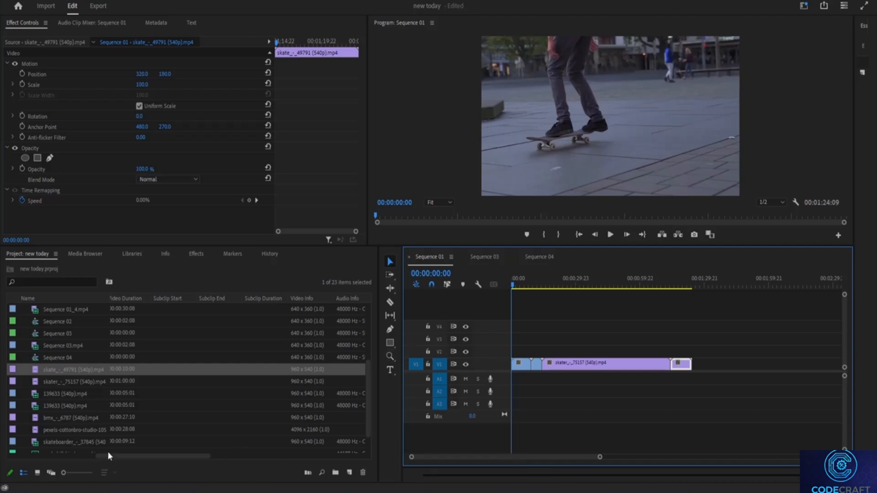
Import drop-it-124014.mp3 from the Downloads folder onto A1 and align it with the start of the sequence.
mouse_move(397, 475)
left_click(396, 459)
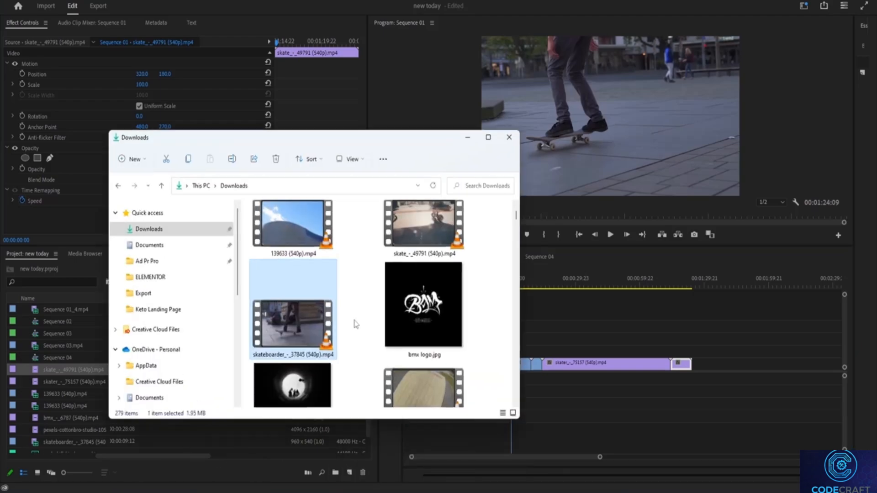
left_click(412, 264)
left_click_drag(412, 264, 566, 384)
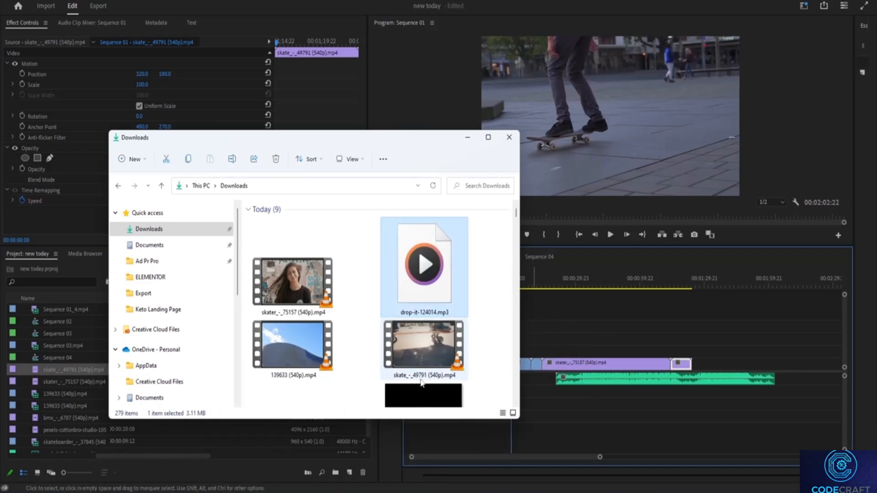
left_click(467, 138)
left_click_drag(649, 375, 604, 377)
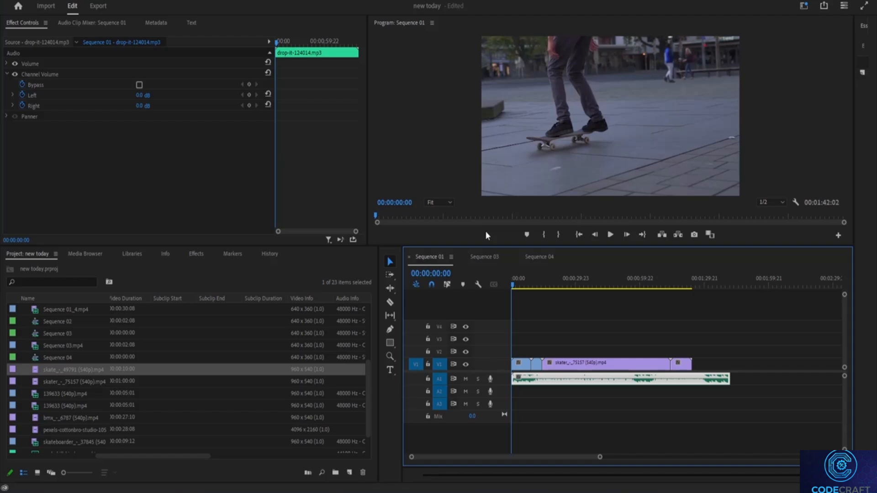
Play the first 13 seconds or so of the sequence with the music and return the playhead to the start.
key("space")
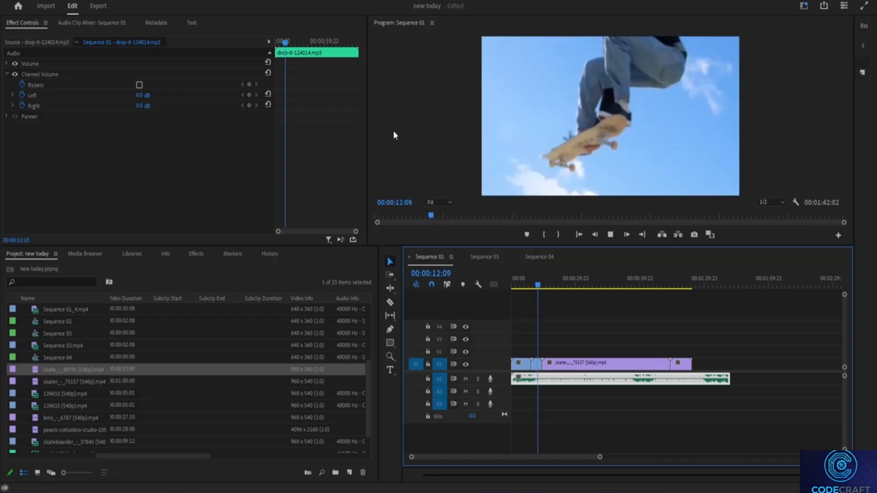
key("space")
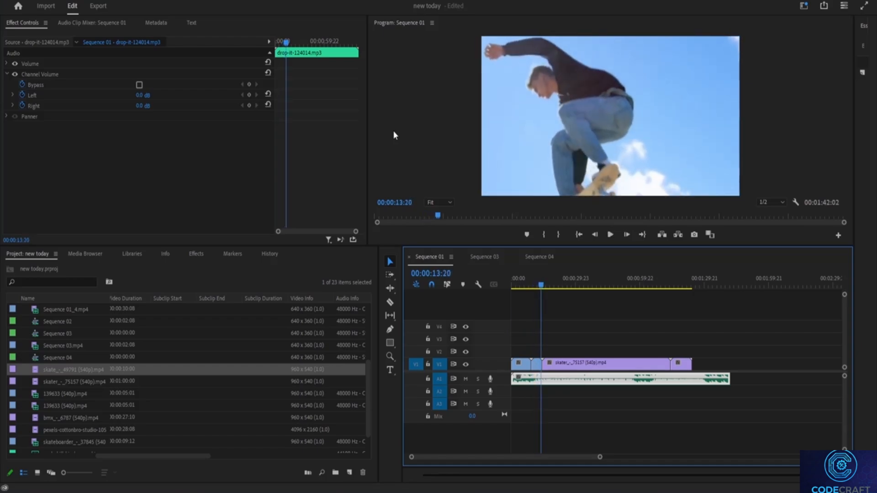
left_click_drag(541, 286, 501, 326)
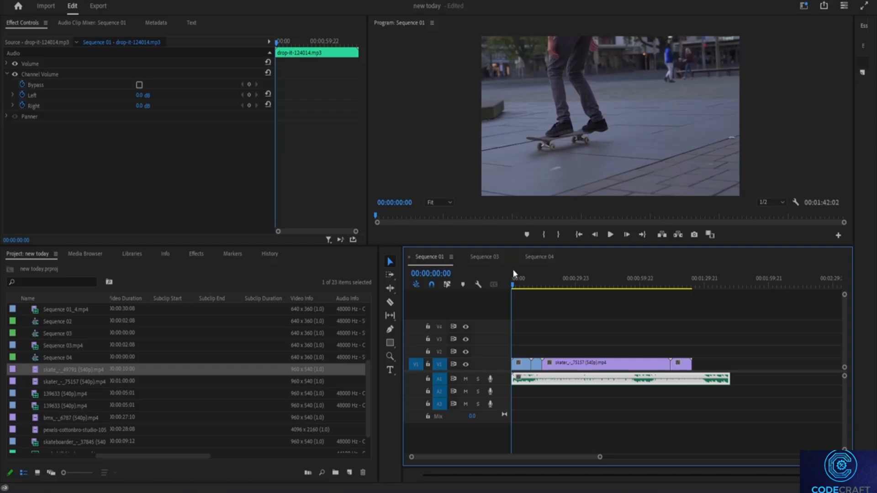
Expand the Page Peel, Slide and Wipe groups of the video transitions to browse their contents.
left_click(196, 255)
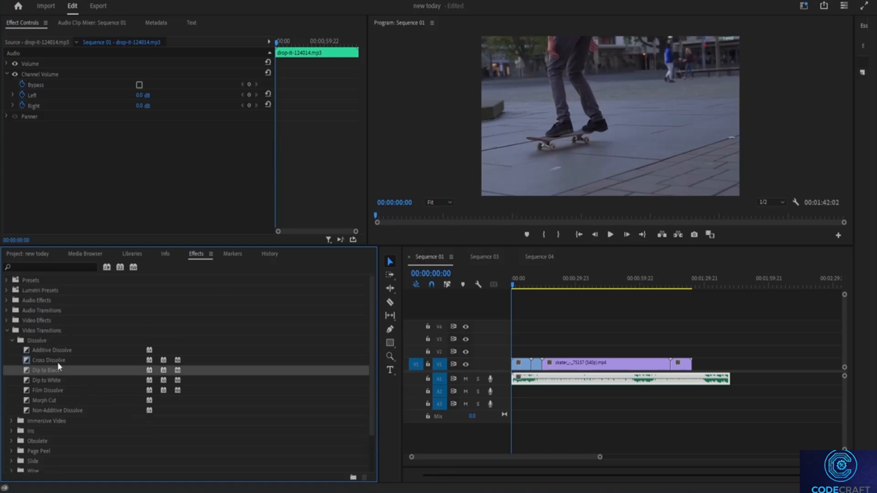
scroll(96, 373, "down", 2)
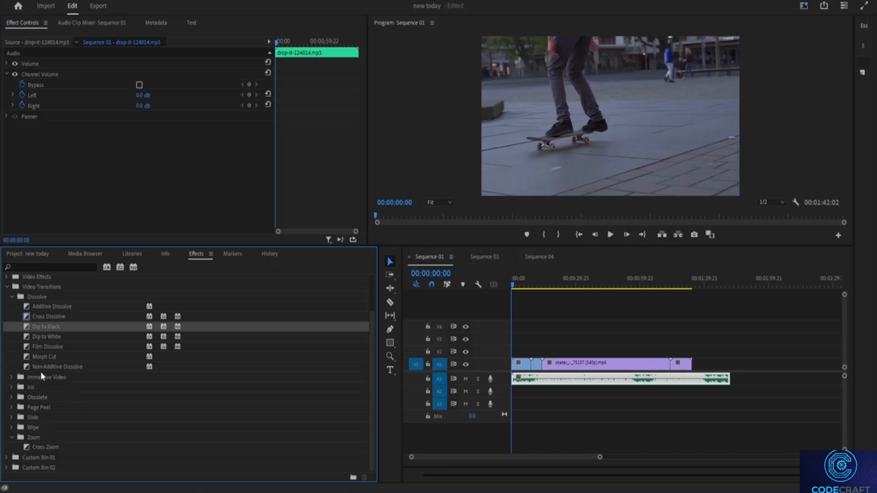
left_click(28, 347)
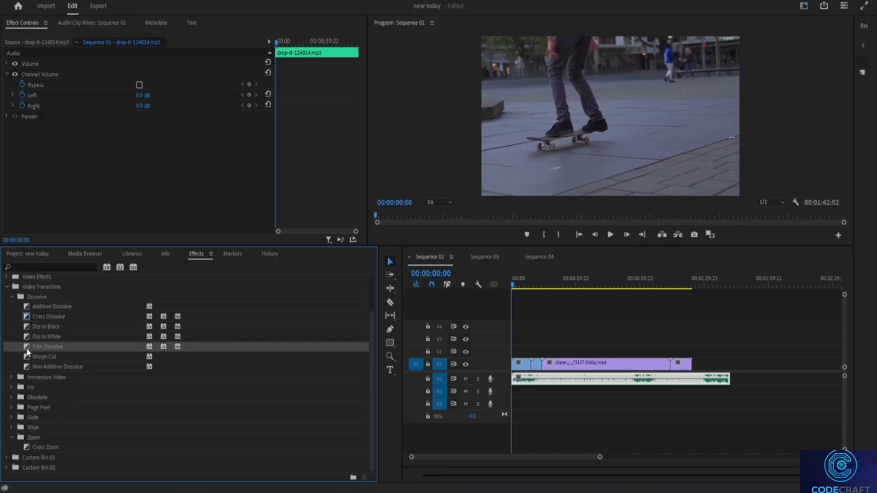
left_click(19, 408)
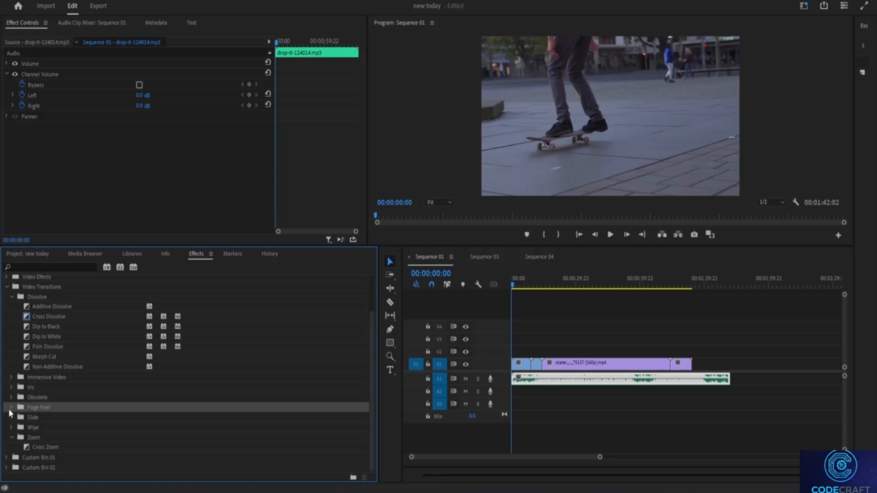
left_click(10, 408)
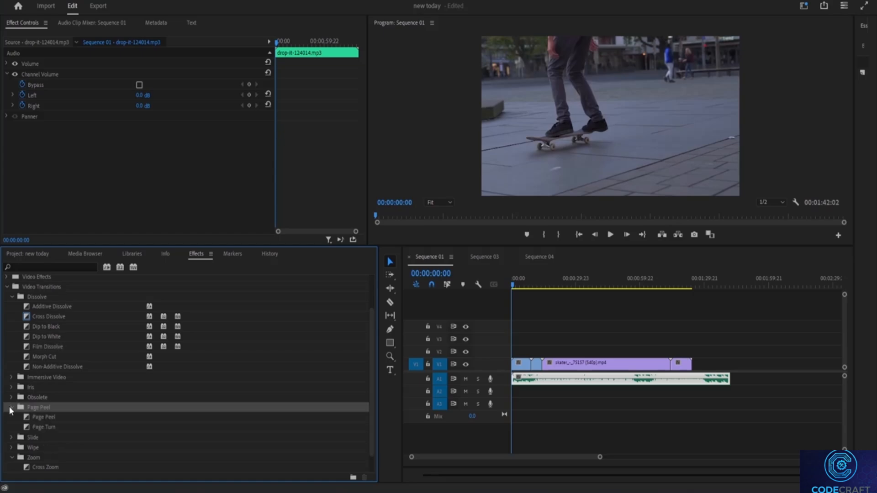
scroll(22, 427, "down", 1)
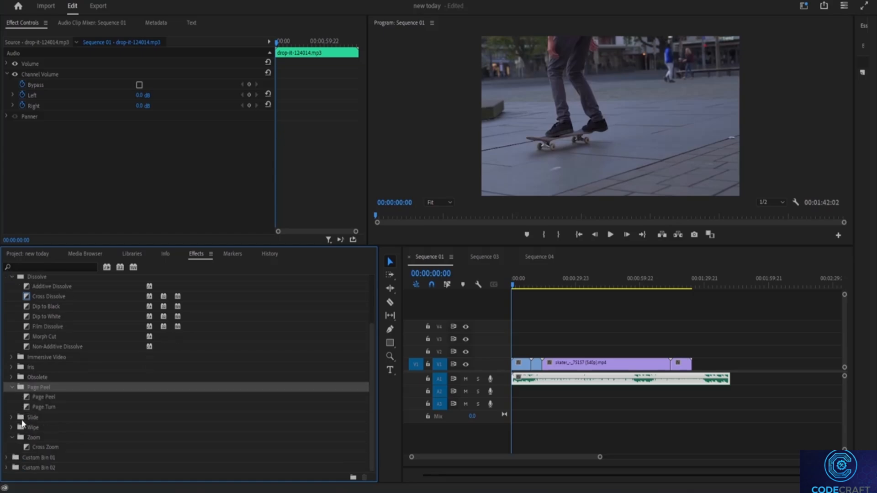
left_click(16, 418)
scroll(17, 418, "down", 3)
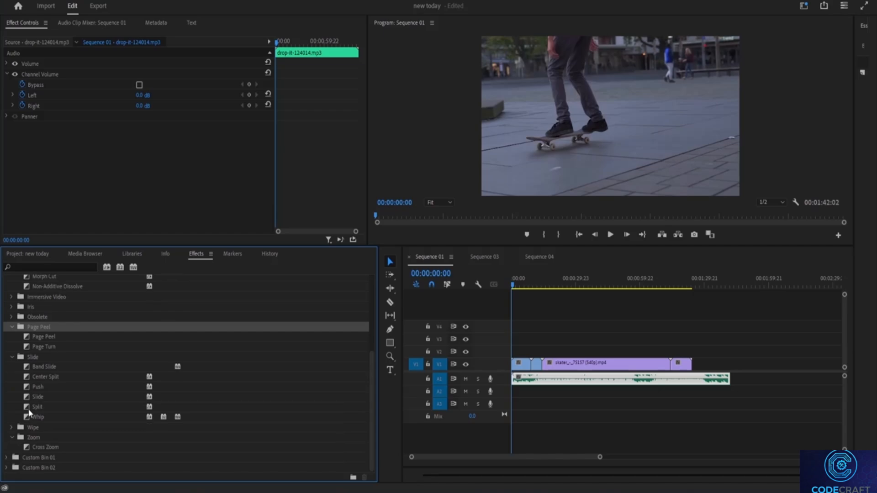
left_click(13, 427)
scroll(25, 426, "down", 3)
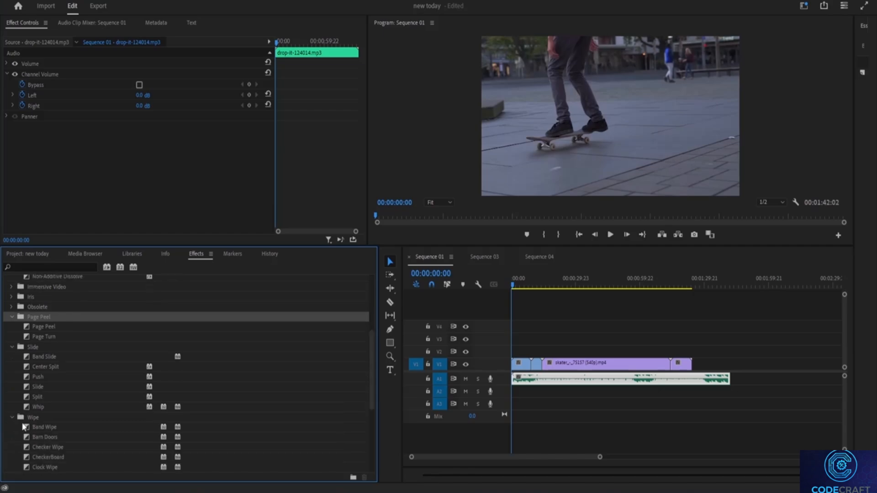
scroll(43, 372, "down", 1)
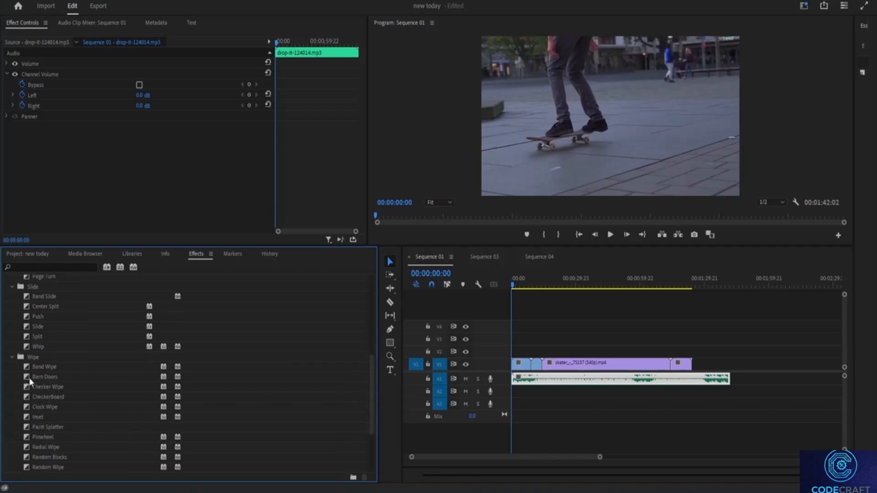
Apply the Barn Doors transition to the start of the first skateboarder clip on V1 and play the opening seconds.
left_click_drag(41, 378, 517, 367)
key("space")
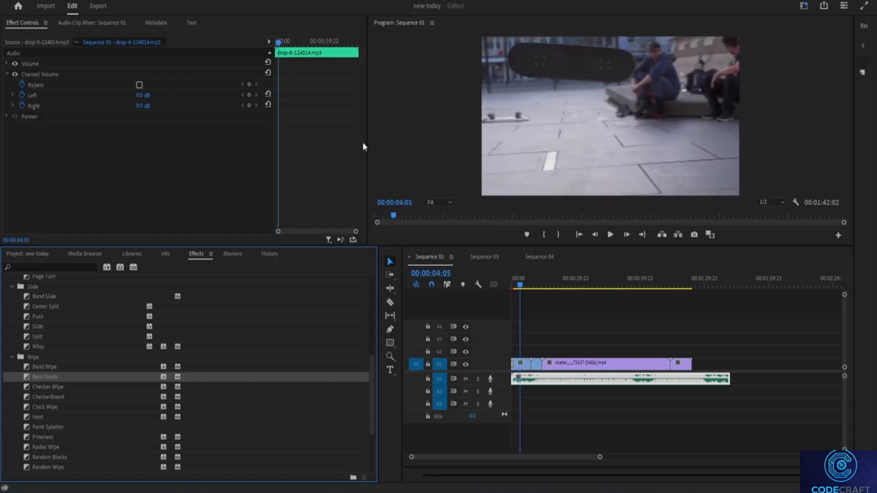
key("space")
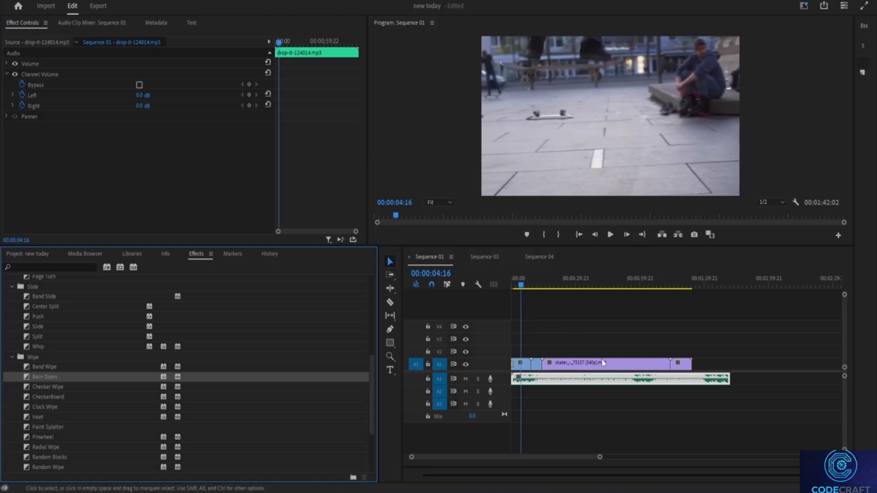
Replay the sequence from the start past the cut into the 139633 clip, stopping at 00:00:09:22.
left_click_drag(600, 457, 561, 451)
left_click_drag(629, 281, 492, 275)
key("space")
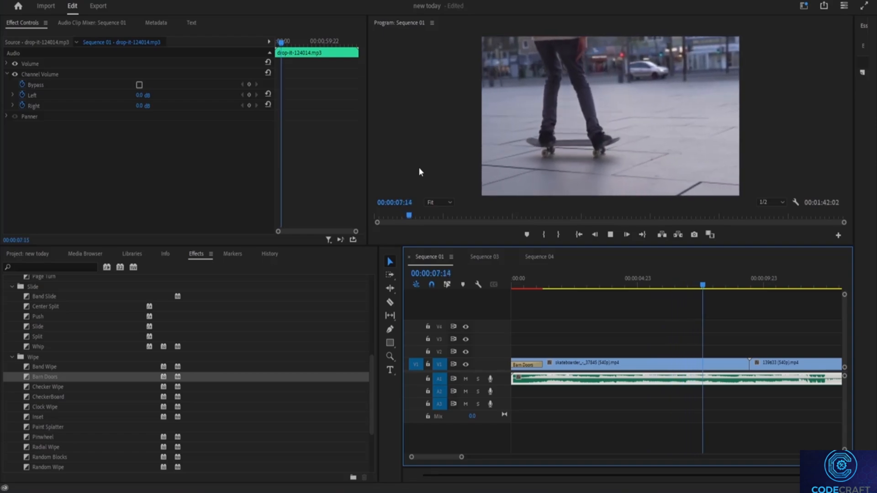
key("space")
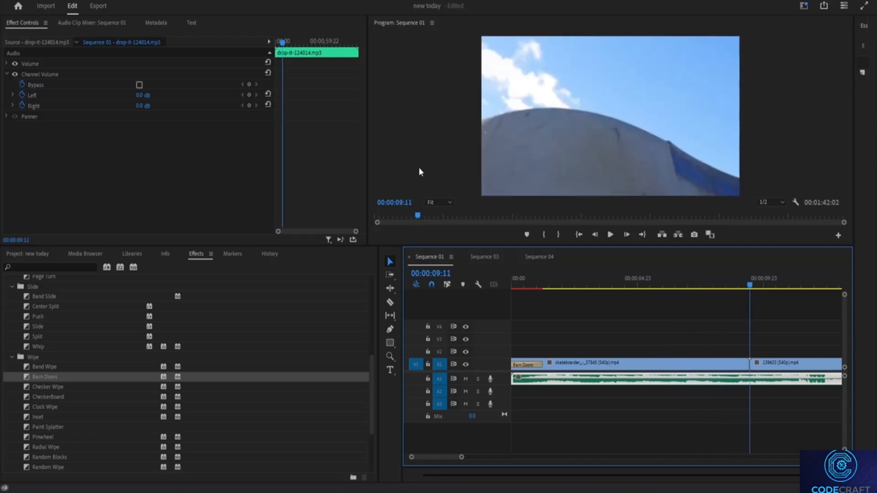
key("space")
key("space")
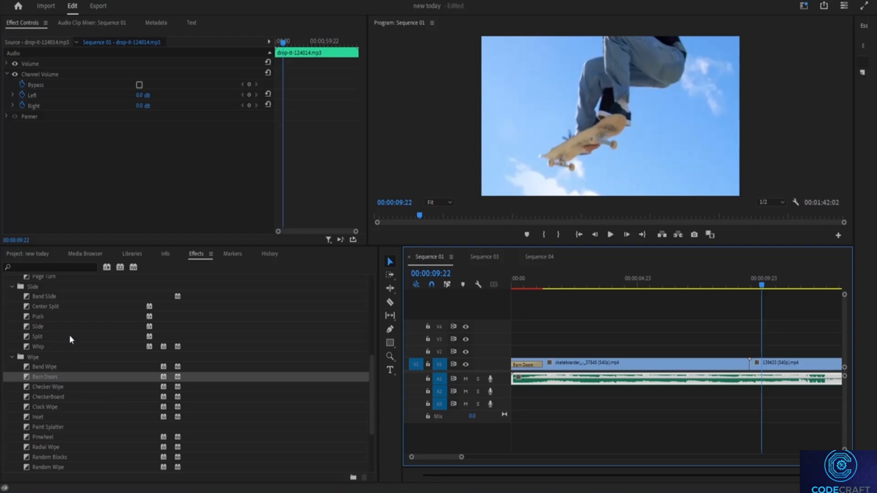
Apply the Clock Wipe transition to the cut between the skateboarder clip and 139633 (540p).mp4, accepting repeated frames.
left_click(58, 316)
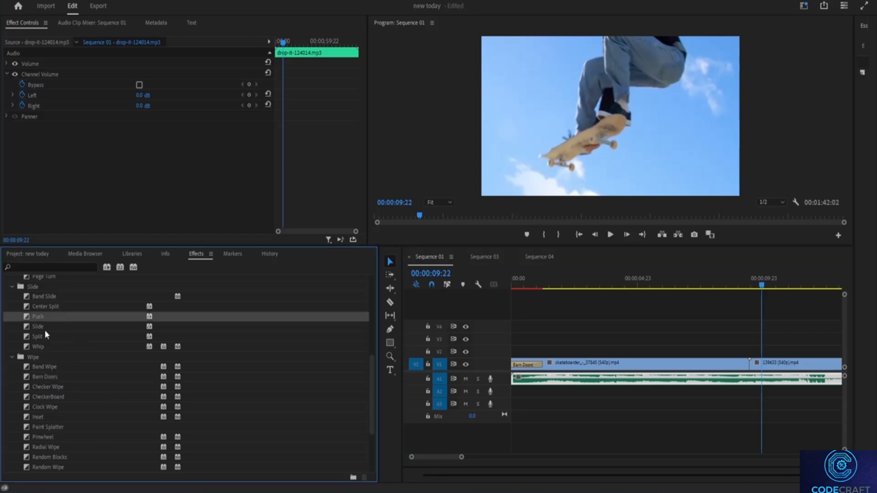
scroll(61, 408, "down", 3)
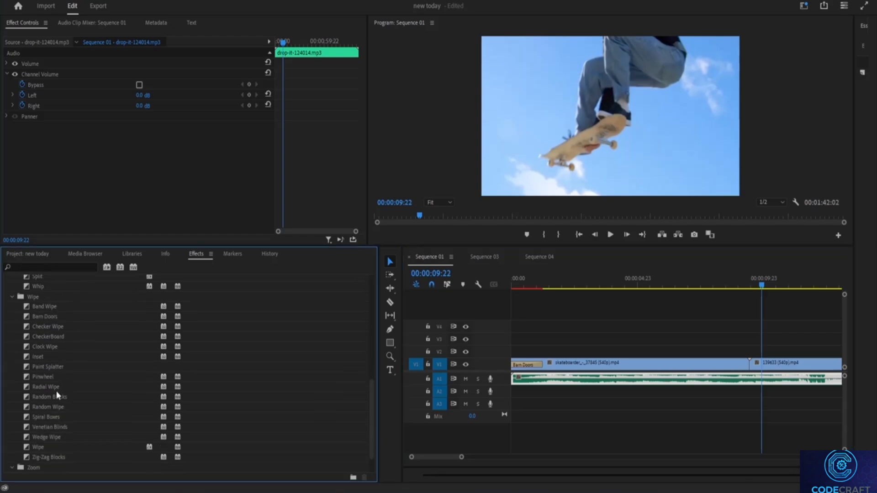
scroll(56, 391, "down", 2)
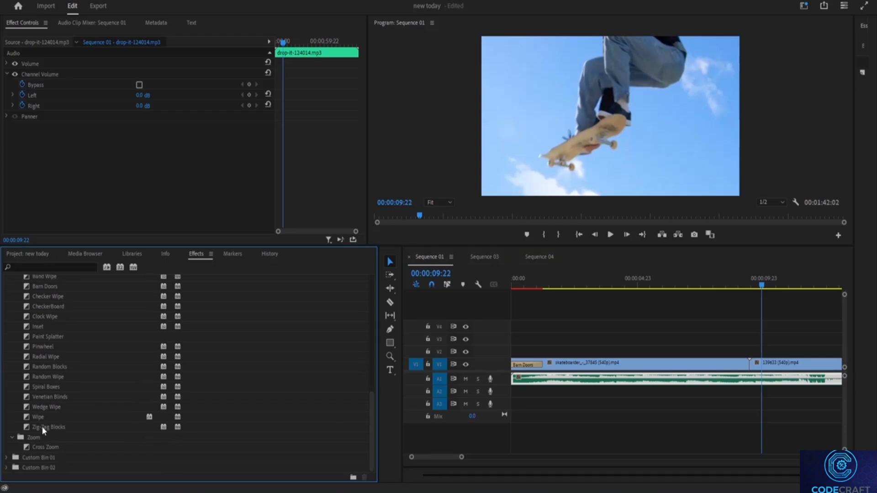
scroll(42, 427, "up", 3)
left_click_drag(44, 368, 755, 365)
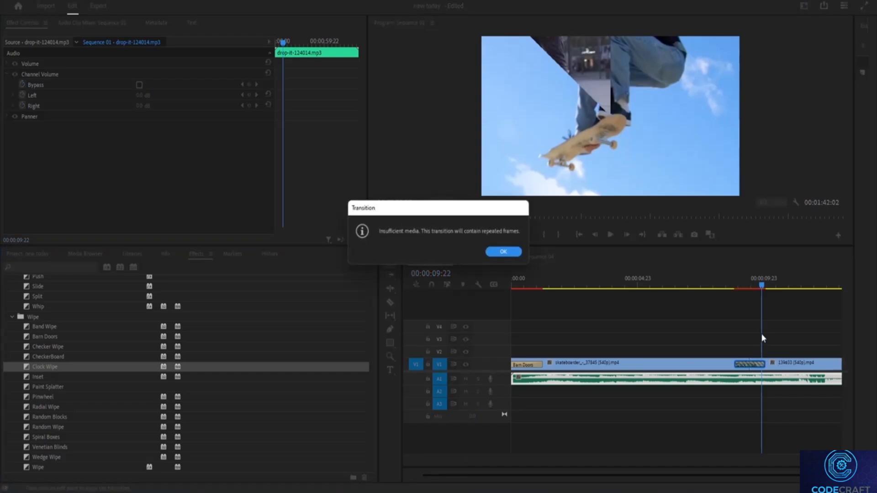
left_click(504, 252)
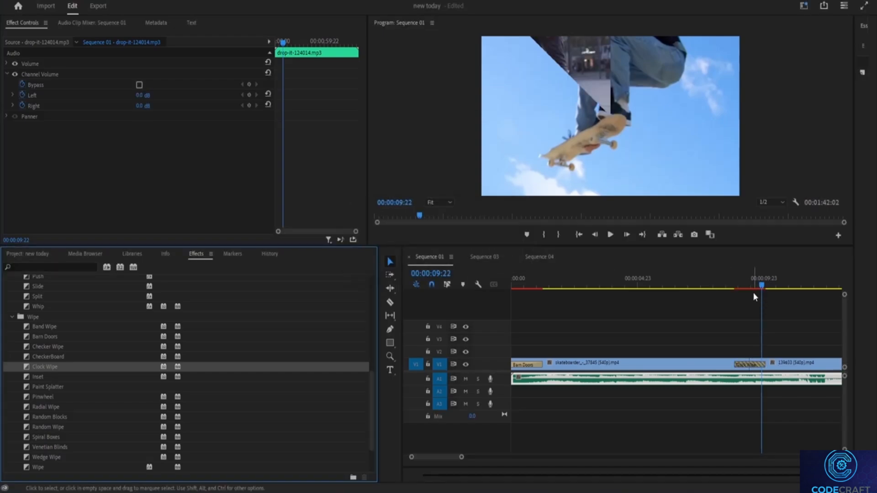
Play the Clock Wipe transition from 00:00:08:17 into the 139633 clip.
left_click(703, 287)
left_click_drag(706, 286, 734, 287)
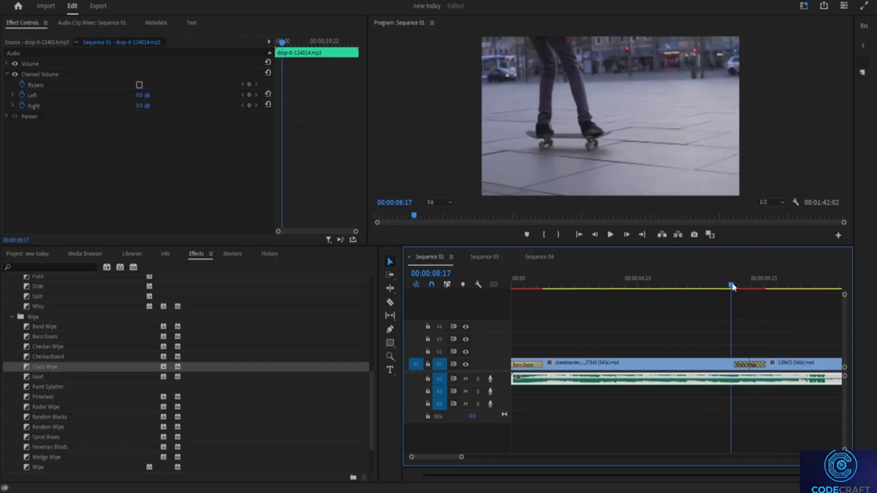
key("space")
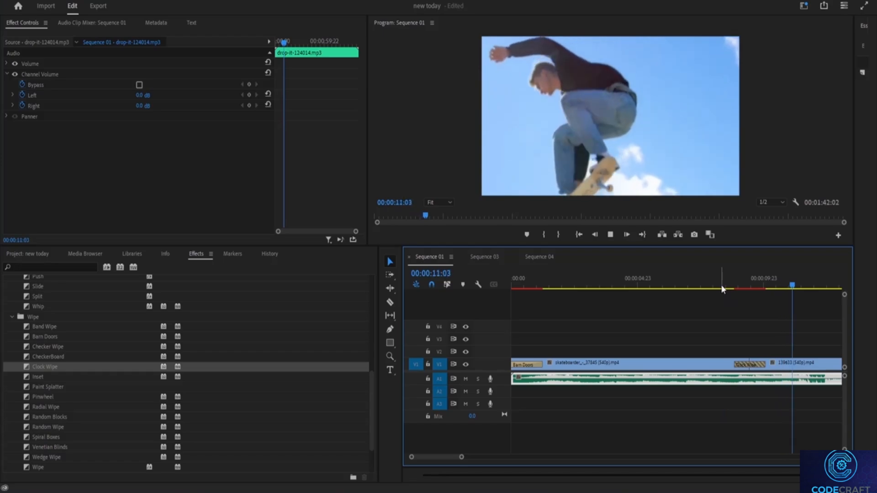
key("space")
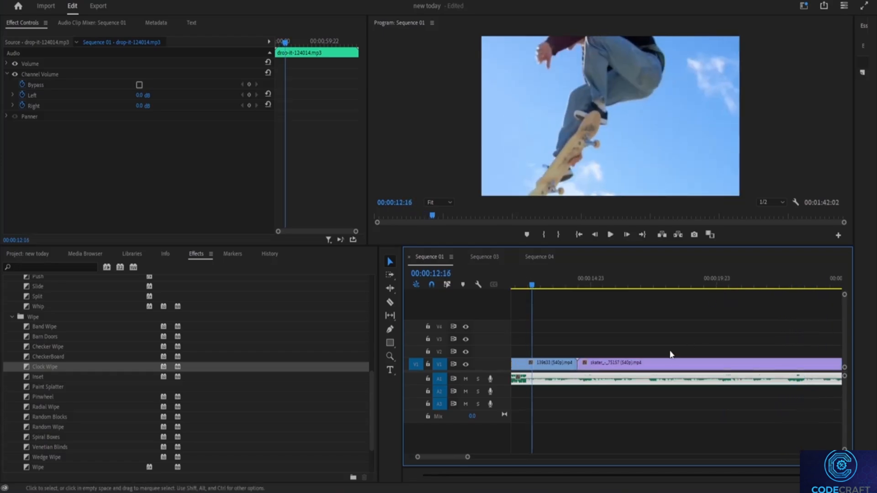
Move the playhead back to 00:00:06:00 and remove the Clock Wipe transition from the cut on V1.
left_click_drag(532, 287, 662, 288)
left_click(748, 364)
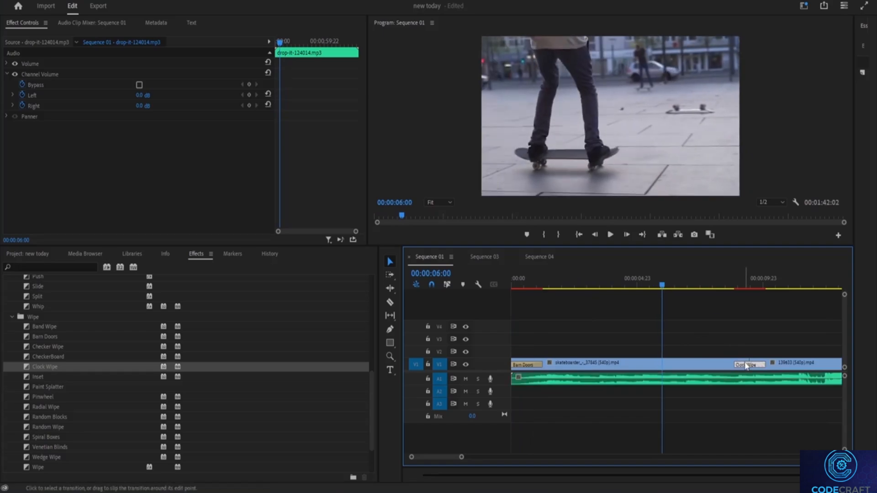
right_click(746, 364)
left_click(759, 380)
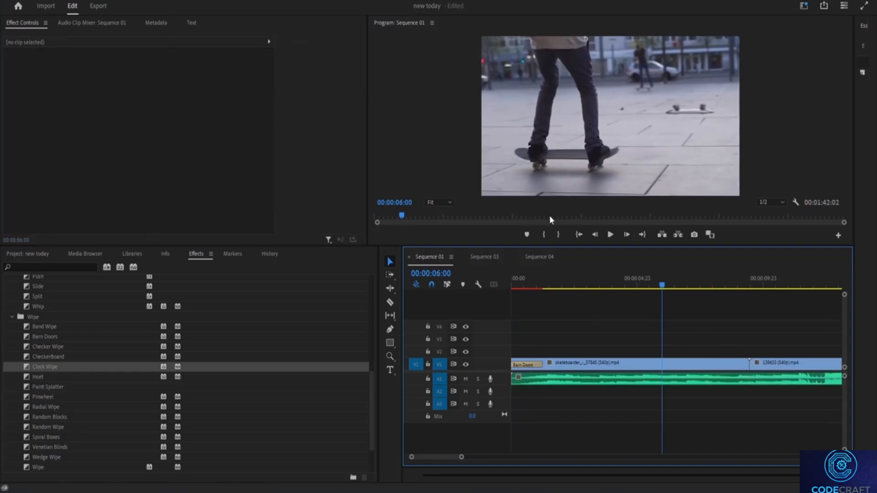
Replay short stretches of the 139633 clip with the music to find the point for a split.
left_click_drag(665, 288, 736, 287)
key("space")
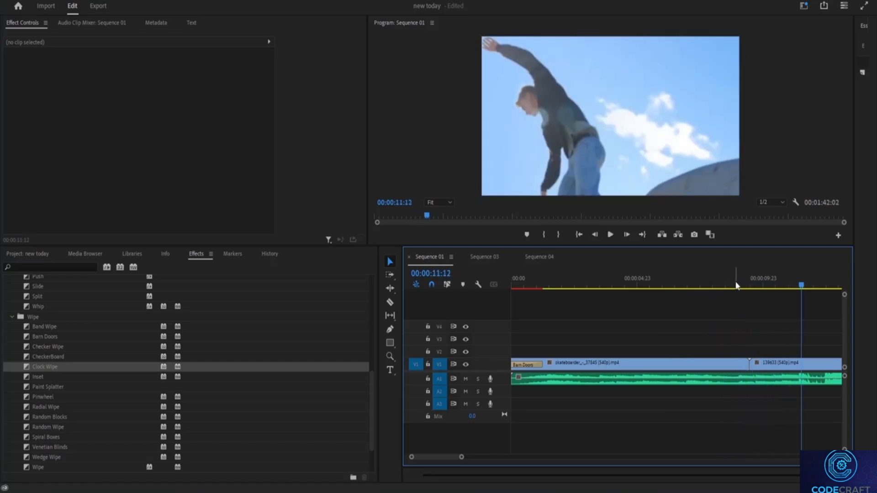
key("space")
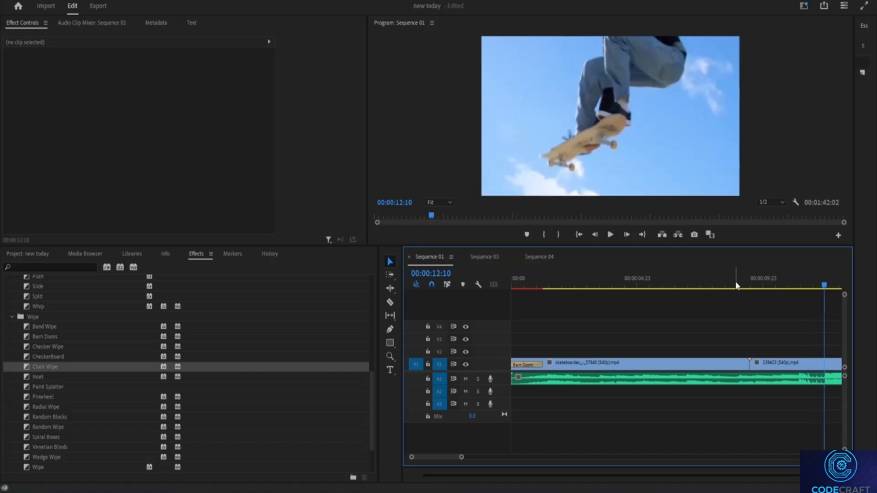
left_click_drag(825, 293, 794, 294)
key("space")
key("space")
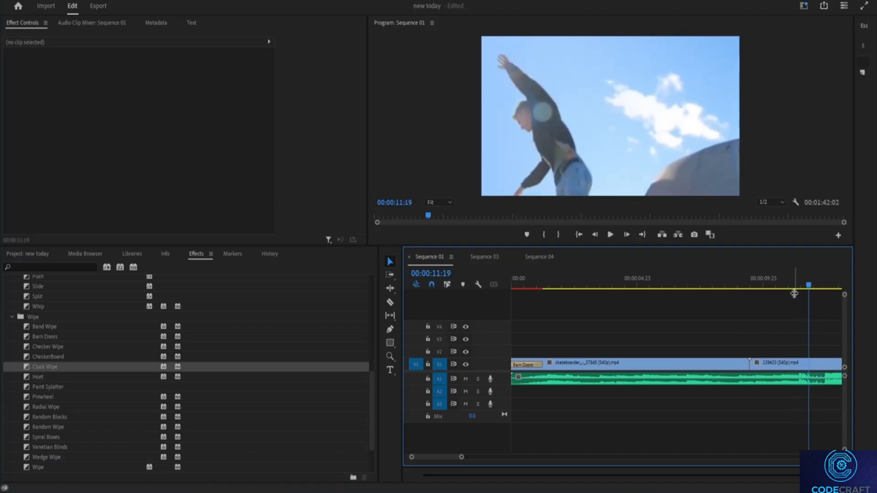
key("space")
key("space")
left_click_drag(819, 287, 800, 290)
key("space")
key("space")
left_click_drag(808, 287, 801, 289)
key("space")
Play up to 00:00:11:21 and split the 139633 clip on V1 at the playhead with the Razor tool.
left_click(793, 286)
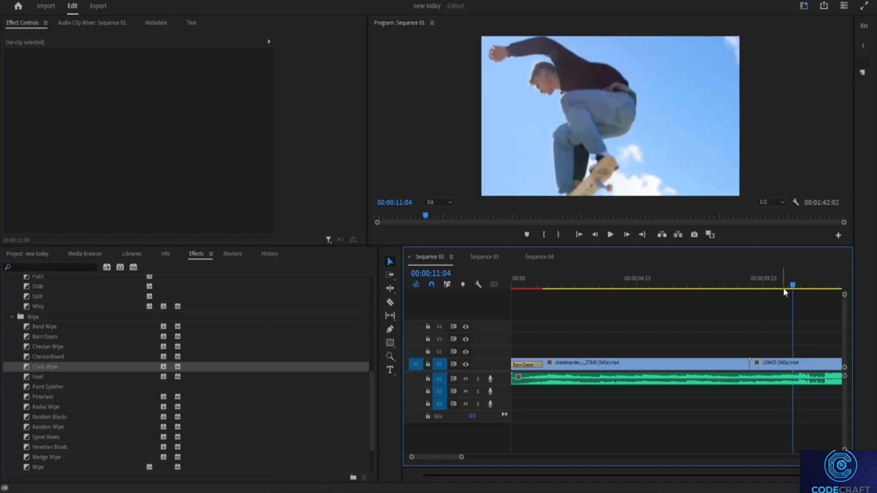
key("space")
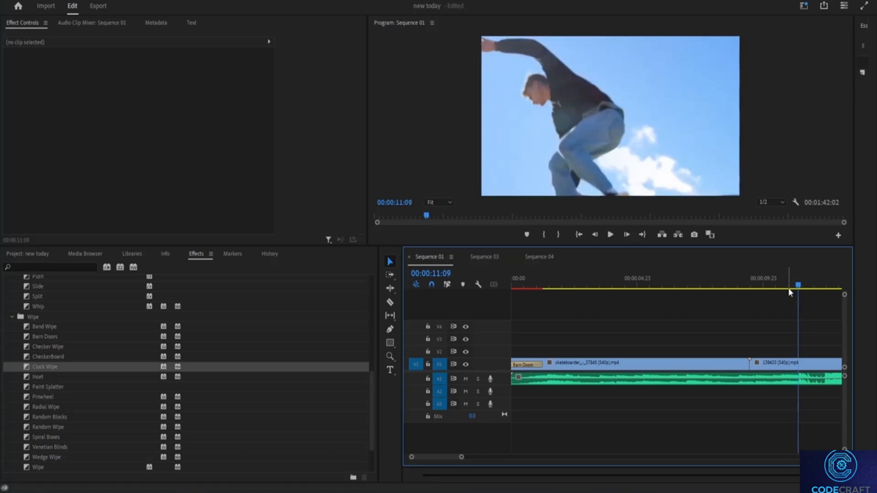
key("space")
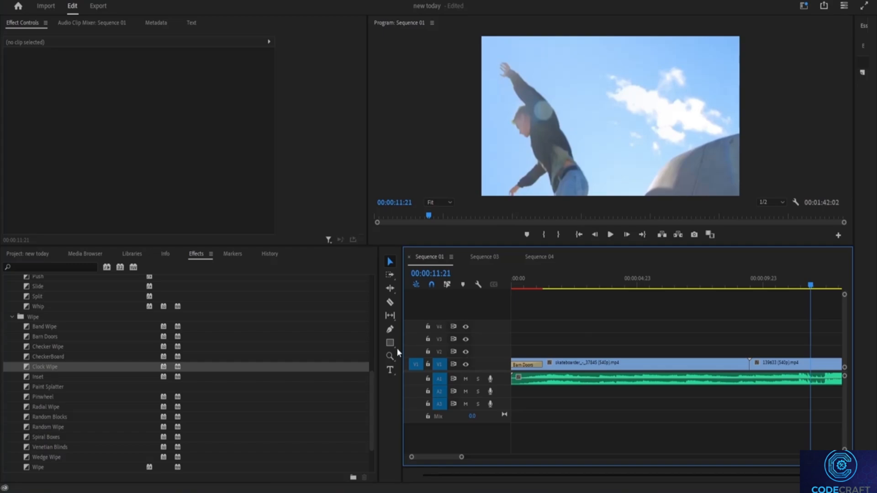
left_click(390, 302)
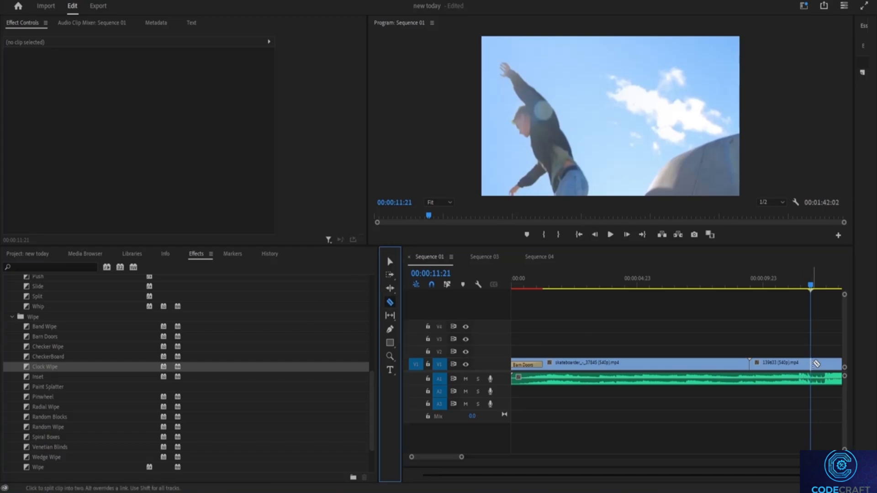
left_click(812, 363)
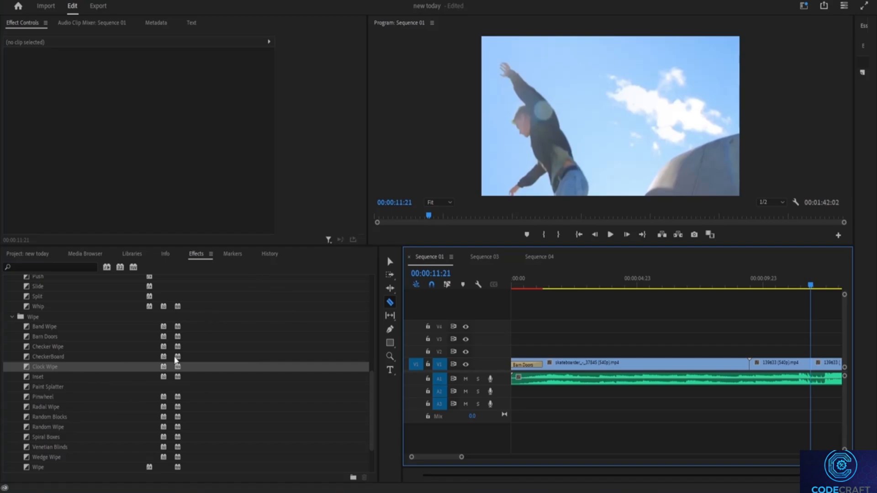
Try the Band Slide transition at the cut between the skateboarder 37845 clip and the first 139633 clip on V1.
scroll(368, 401, "up", 5)
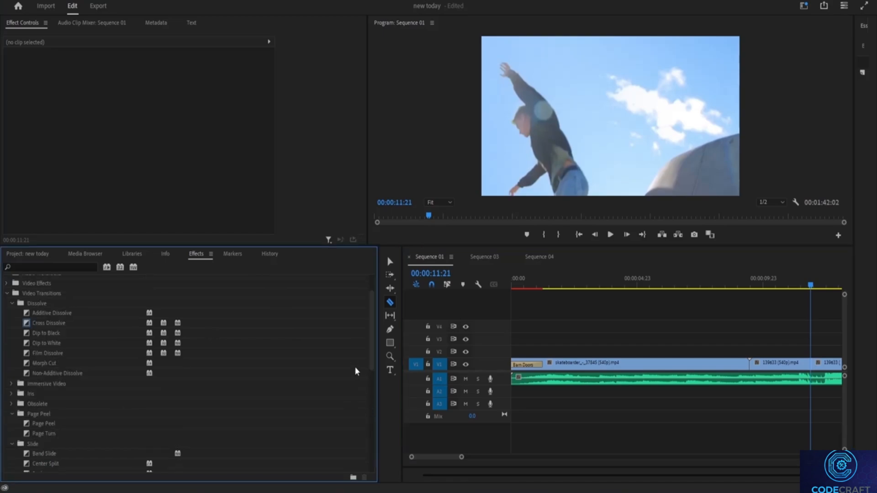
left_click_drag(372, 358, 376, 396)
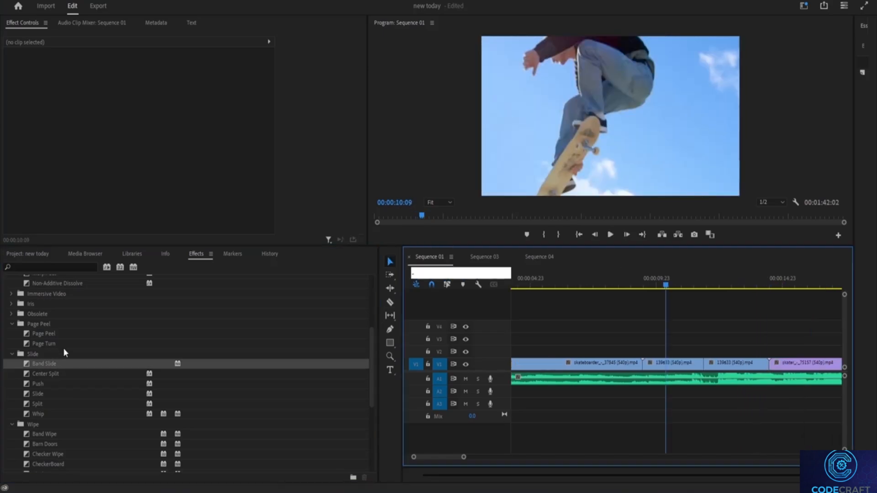
left_click_drag(45, 366, 649, 367)
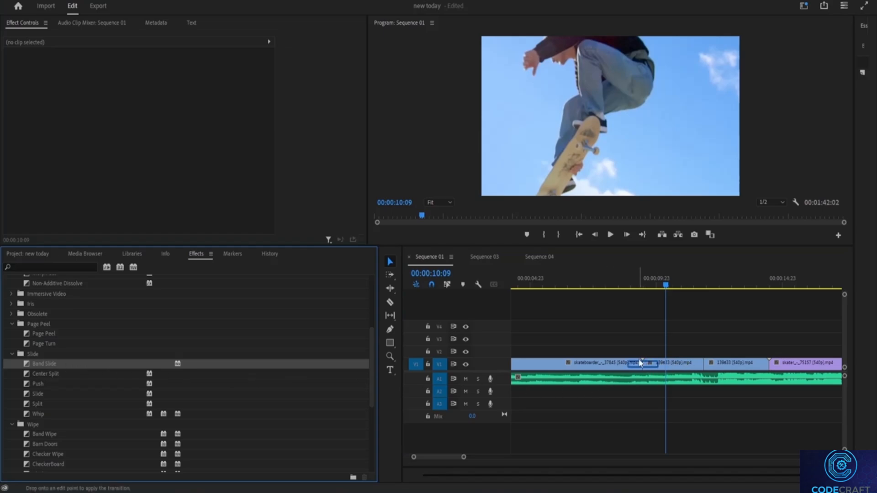
left_click_drag(644, 366, 653, 363)
left_click(503, 252)
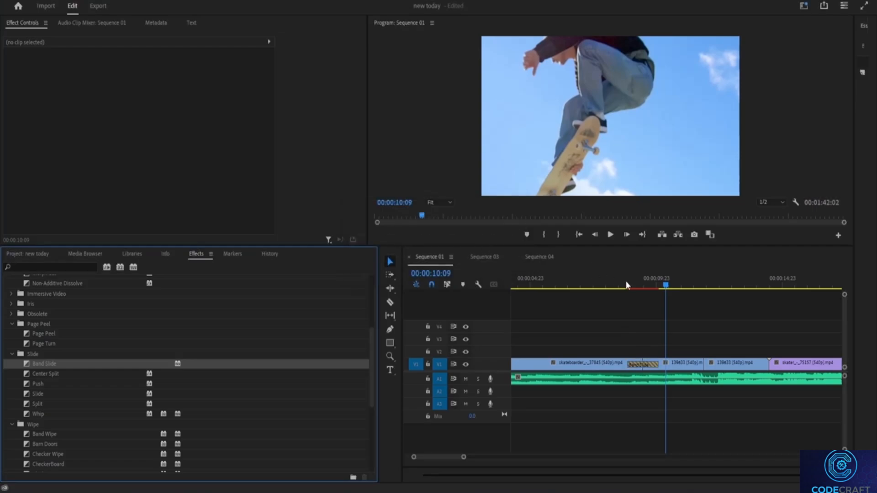
Move the playhead back to 00:00:08:19 and remove the Band Slide transition from the cut after the skateboarder 37845 clip.
left_click_drag(666, 291, 626, 288)
right_click(638, 365)
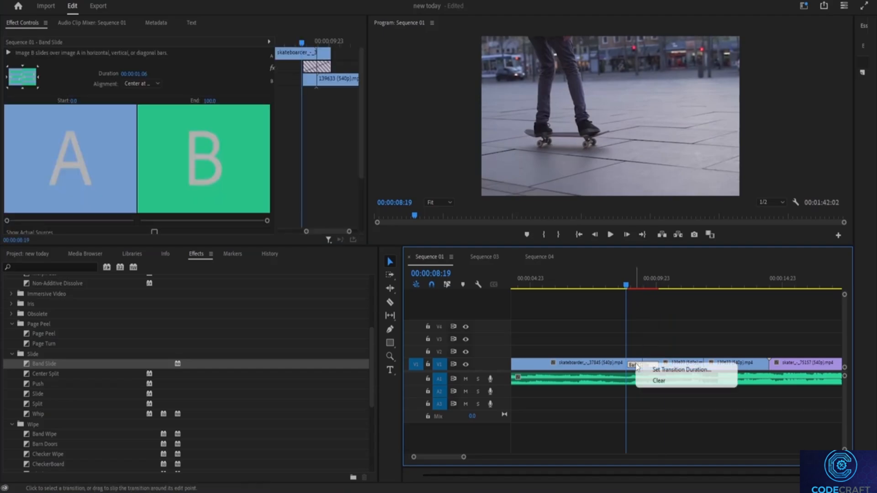
left_click(658, 381)
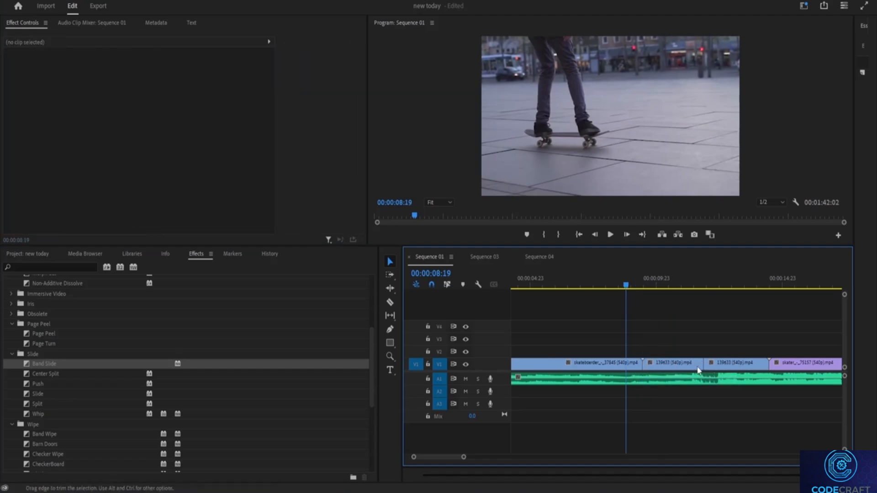
Apply the Band Slide transition at the split between the two 139633 clips on V1 and play it through.
left_click_drag(44, 364, 463, 390)
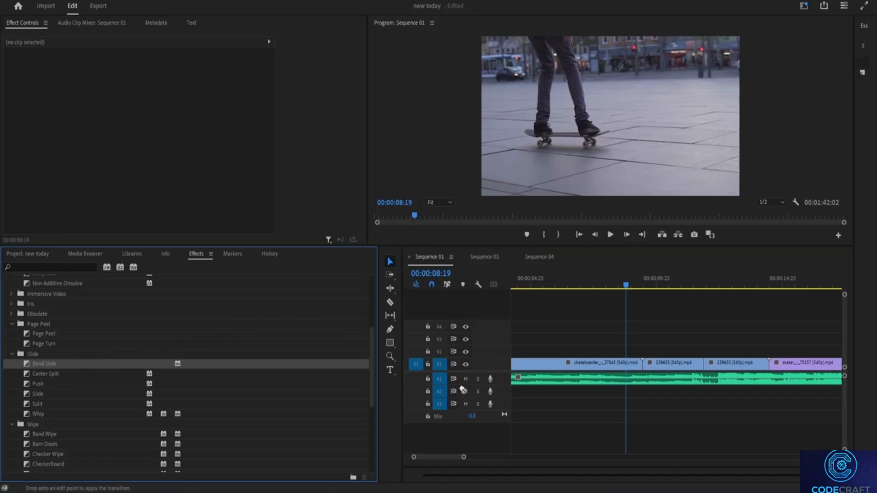
left_click_drag(683, 373, 703, 368)
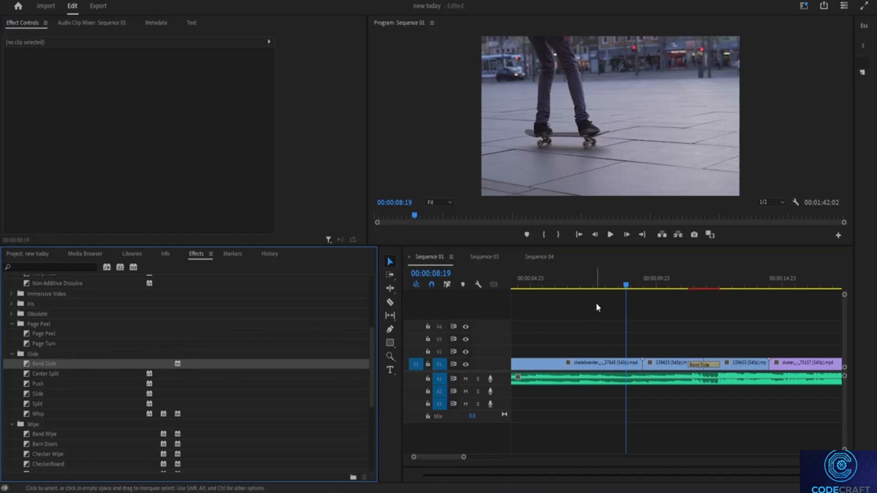
left_click_drag(624, 287, 678, 292)
key("space")
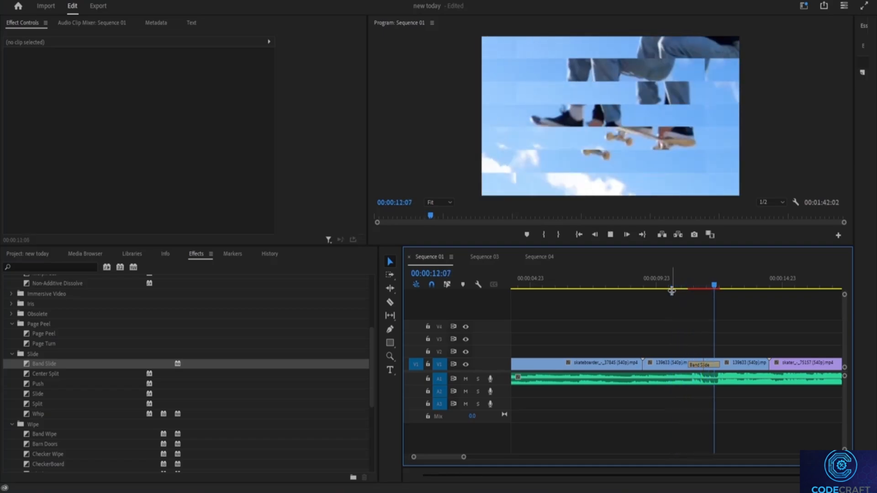
key("space")
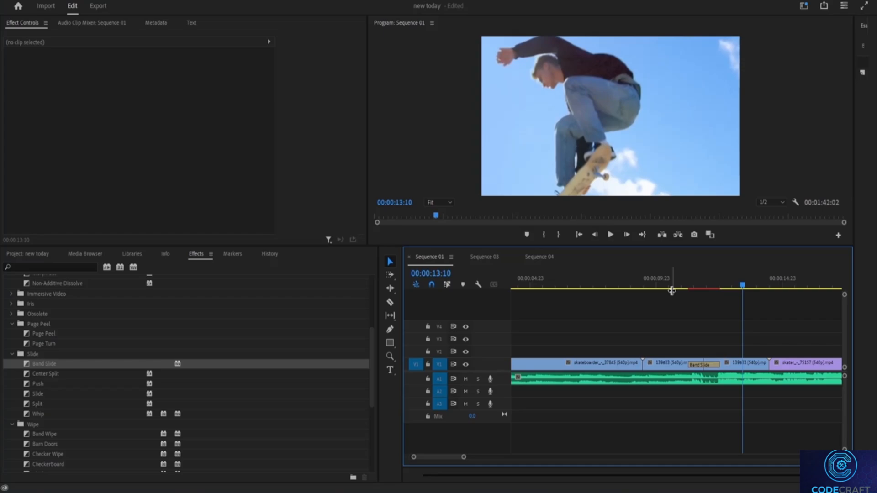
Replay the Band Slide transition and continue playback into the skater 75157 clip up to 00:00:15:03.
type("-")
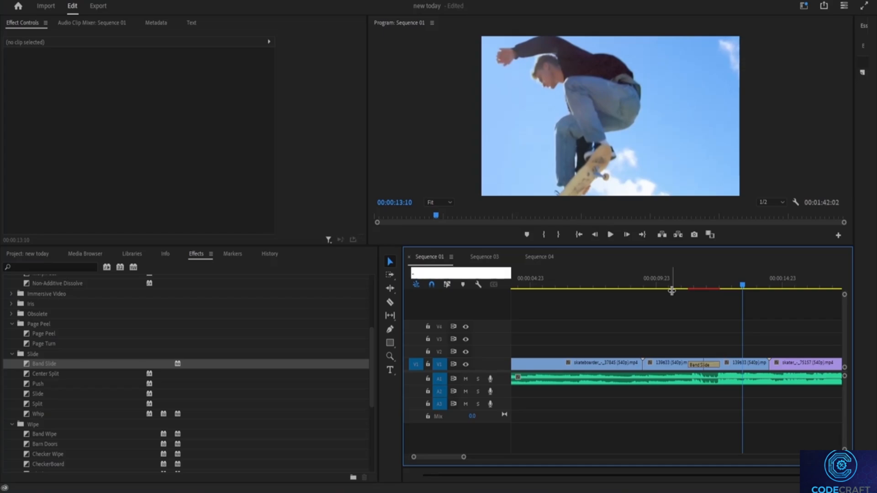
left_click_drag(738, 287, 680, 288)
key("space")
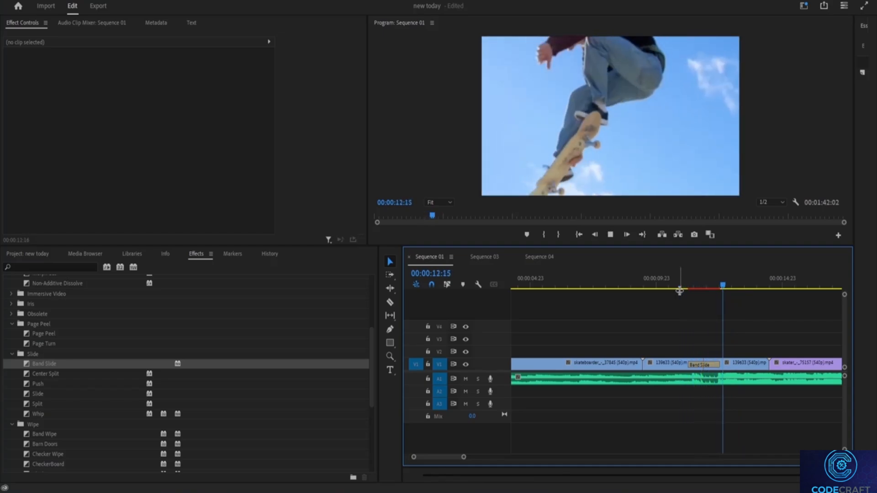
key("space")
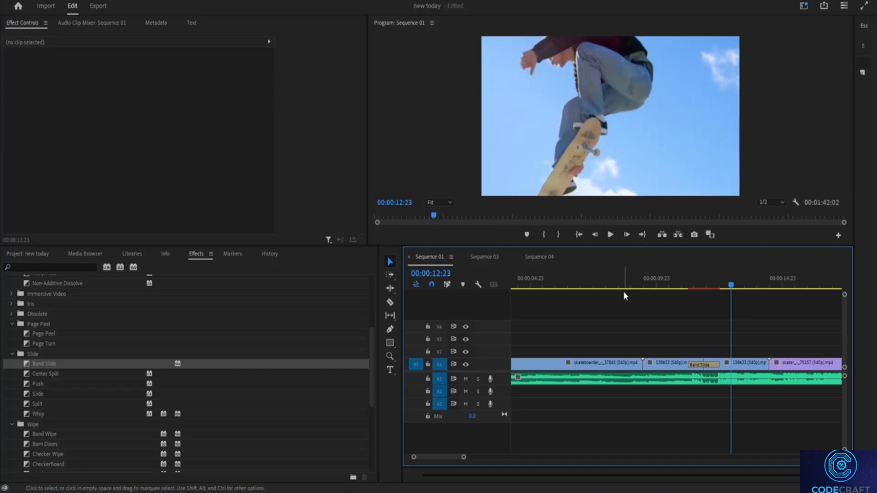
key("space")
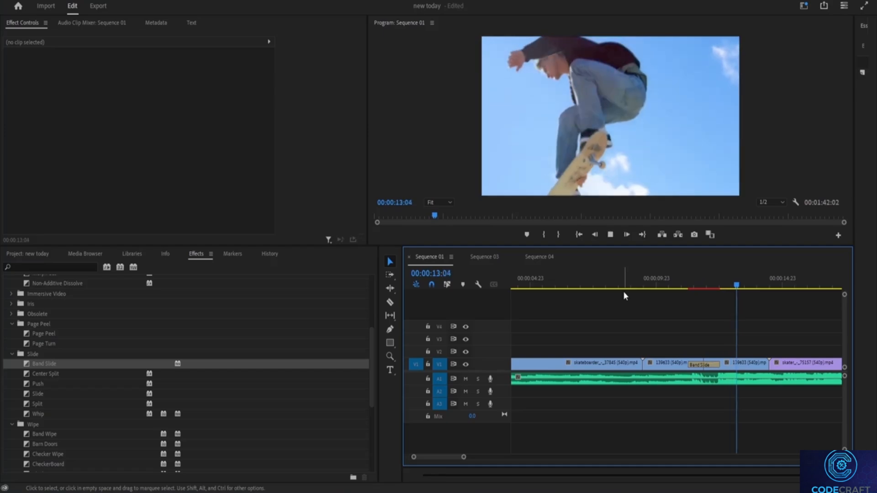
key("space")
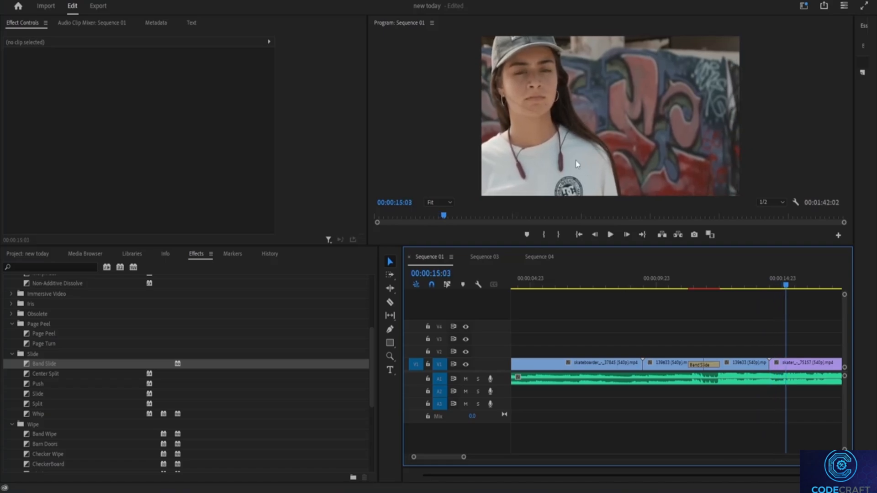
Apply the Slide transition at the cut between the second 139633 clip and the skater 75157 clip, accepting repeated frames.
scroll(83, 403, "down", 1)
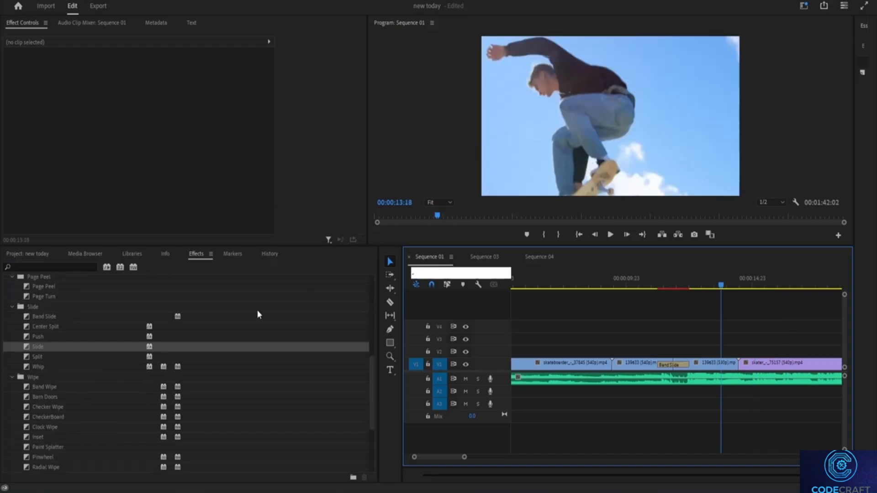
scroll(15, 359, "up", 1)
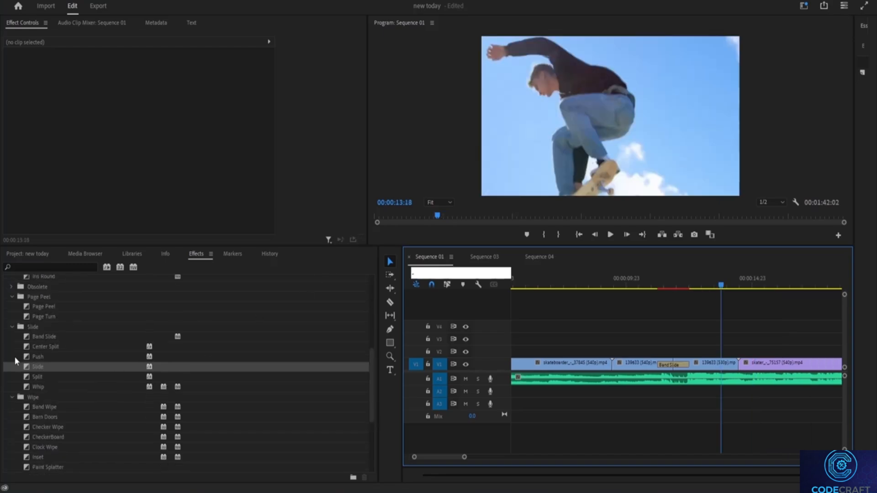
scroll(26, 414, "down", 2)
scroll(31, 361, "up", 4)
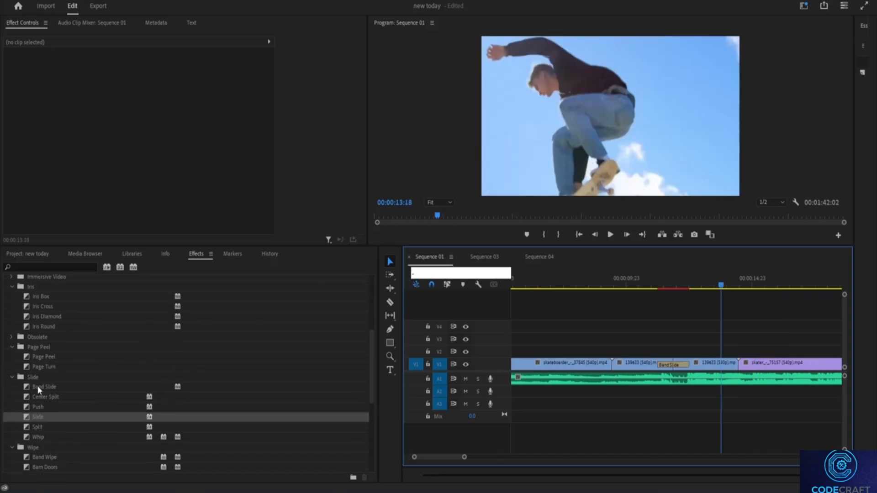
scroll(40, 384, "down", 2)
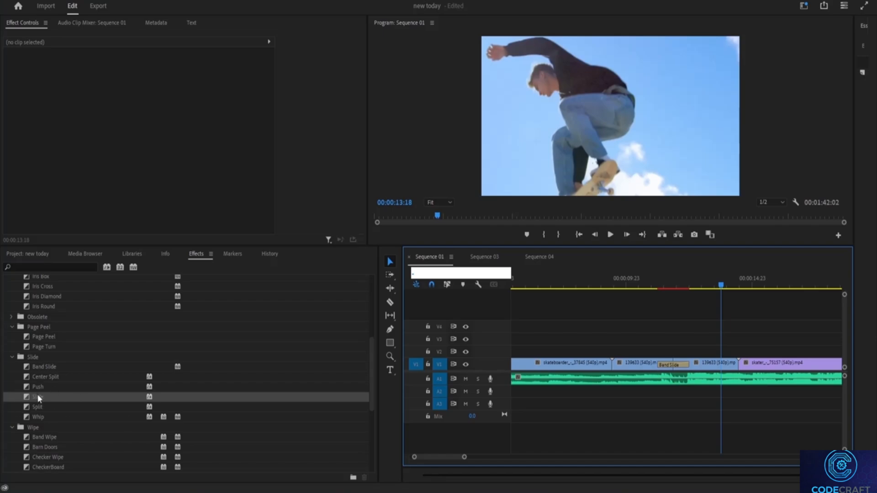
left_click_drag(43, 396, 441, 407)
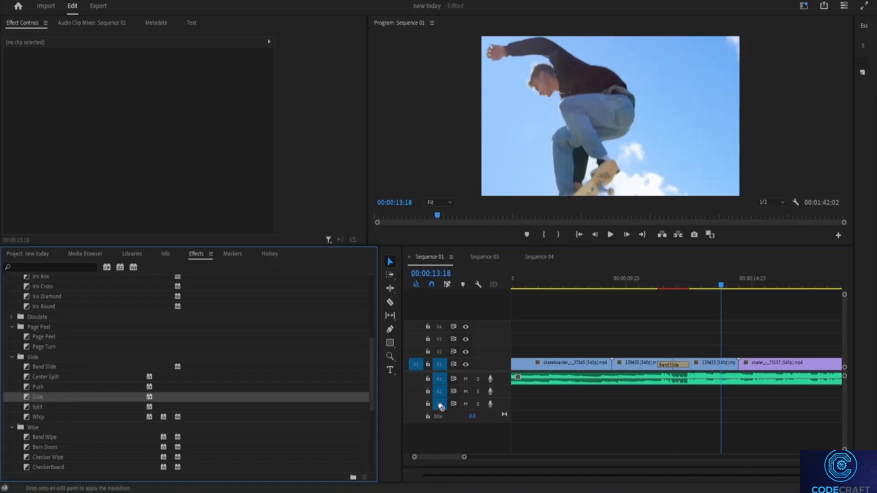
left_click_drag(681, 375, 743, 373)
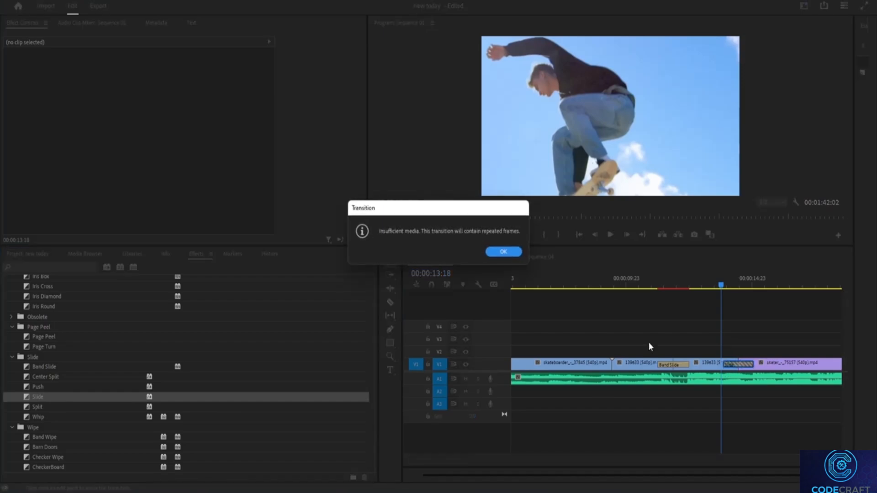
left_click(504, 252)
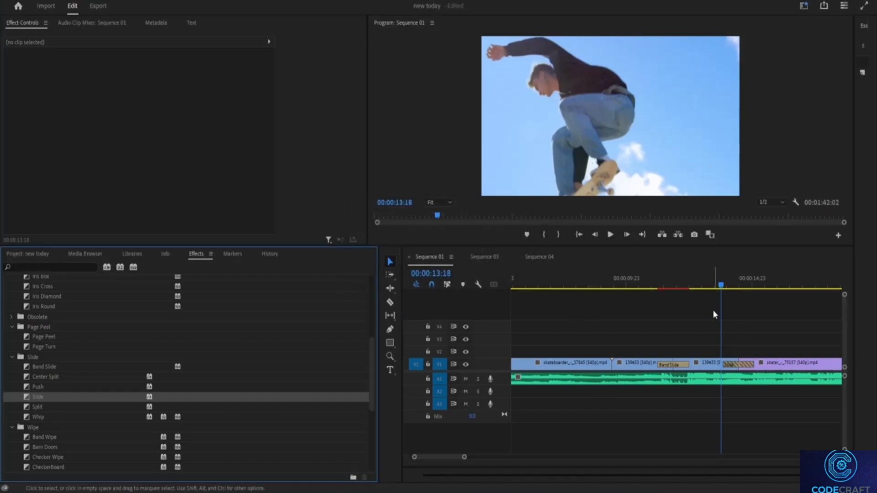
Play the Slide transition from 00:00:12:22 and continue through the skater 75157 clip to 00:00:18:20.
left_click_drag(721, 285, 702, 288)
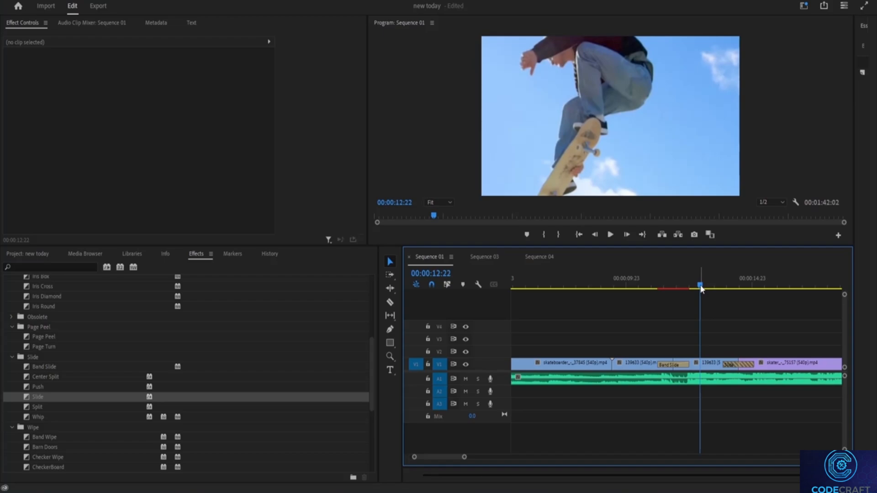
key("space")
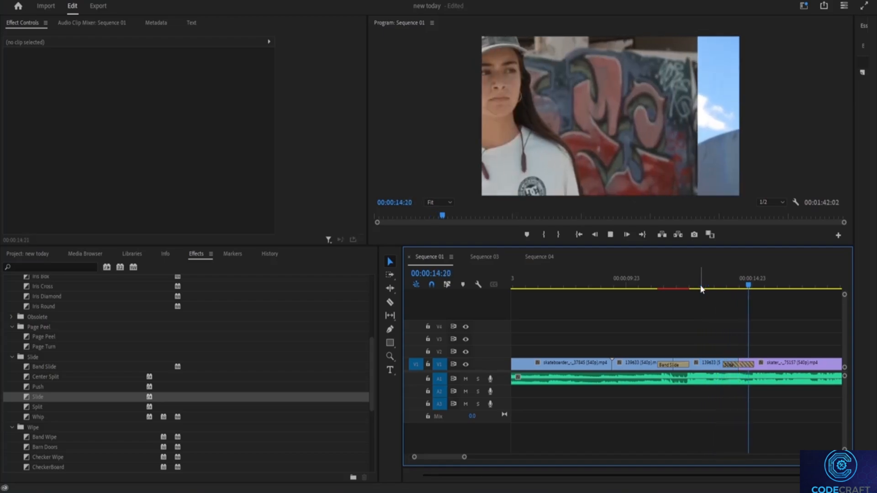
key("space")
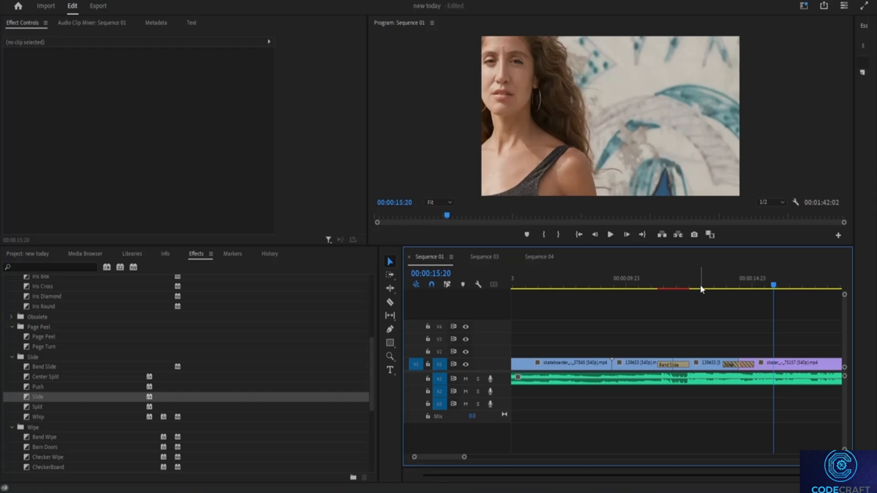
key("space")
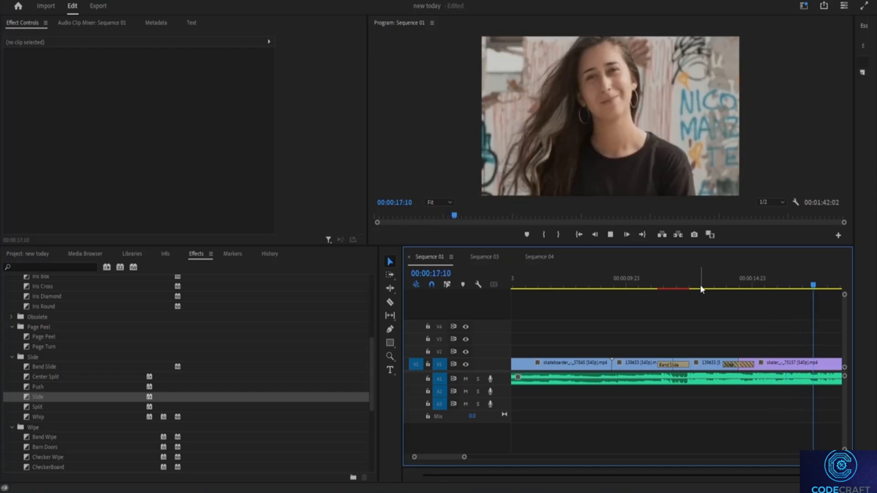
key("space")
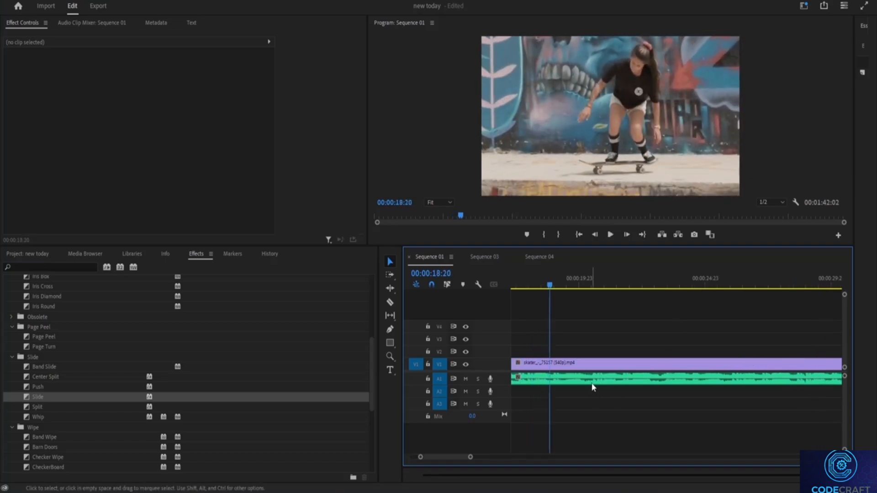
Play and skim further through the skater 75157 clip to 00:00:27:04, with the whole sequence visible in the timeline.
key("space")
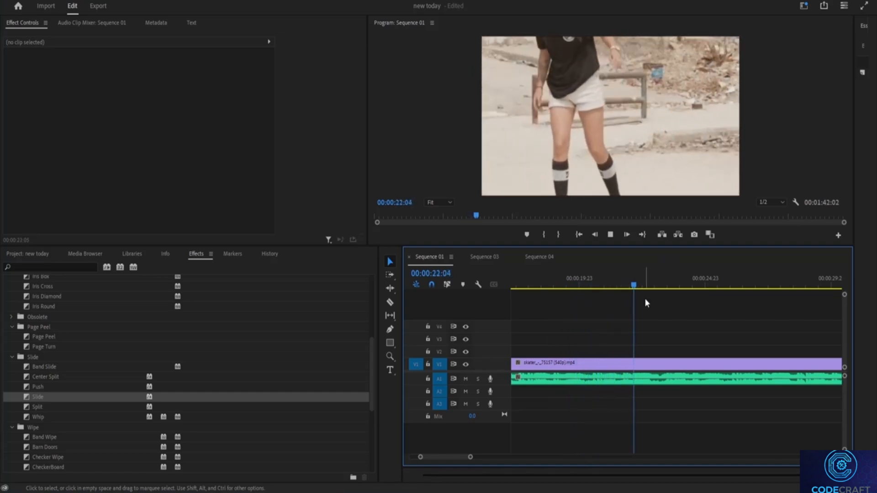
key("space")
left_click_drag(643, 285, 745, 289)
left_click_drag(471, 458, 561, 458)
left_click_drag(583, 286, 586, 287)
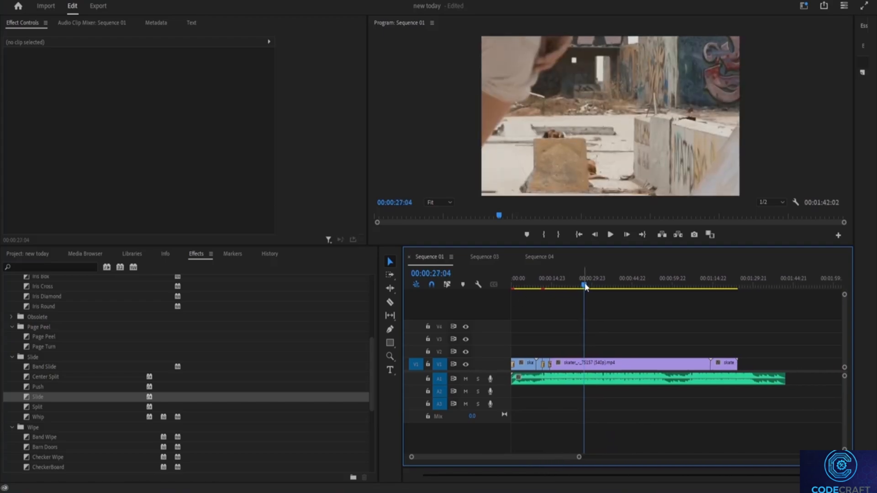
Replay the skate jump in the skater 75157 clip around 00:00:29:16 to 00:00:31:02 with the music.
type("-")
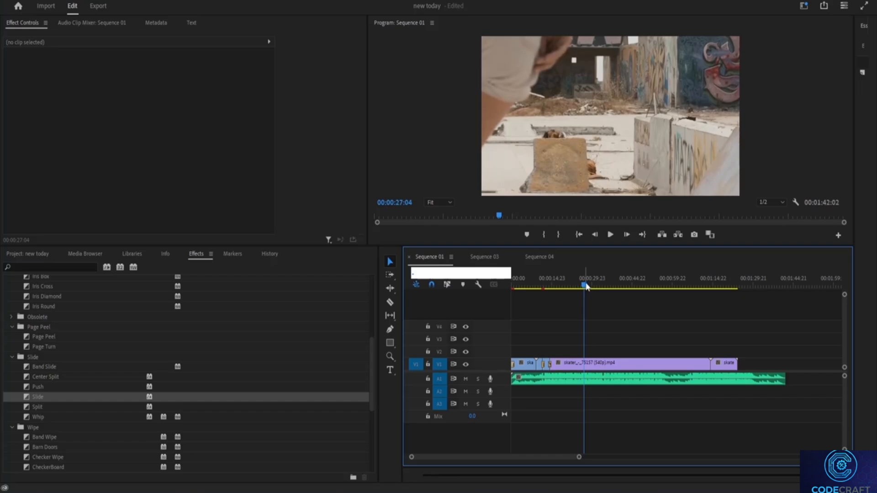
left_click(588, 287)
mouse_move(588, 287)
left_mouse_down()
mouse_move(616, 288)
mouse_move(589, 284)
left_mouse_up()
key("space")
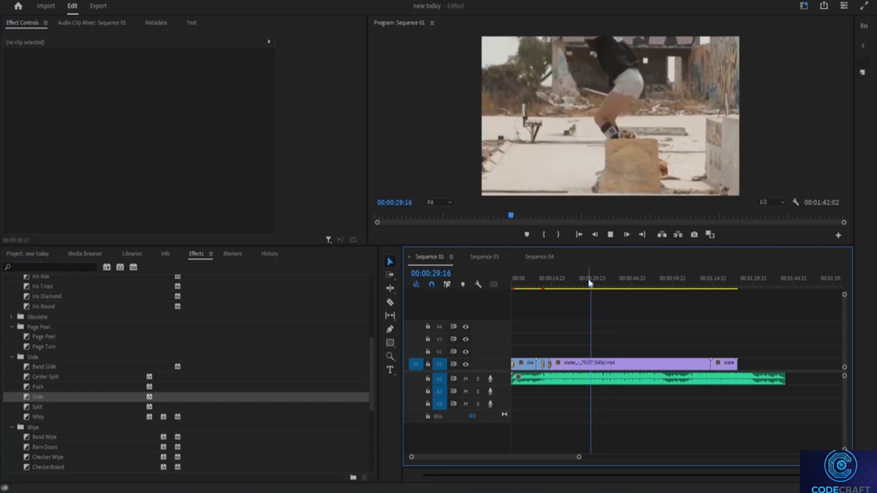
key("space")
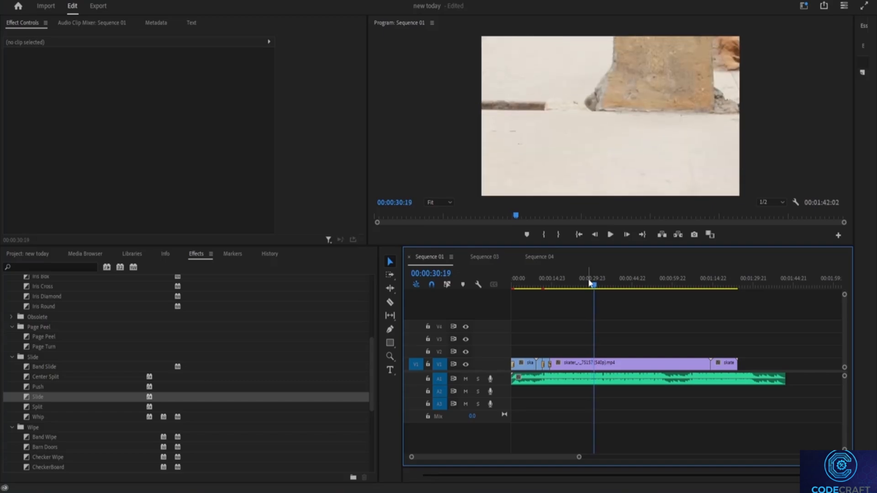
left_click_drag(596, 286, 589, 289)
key("space")
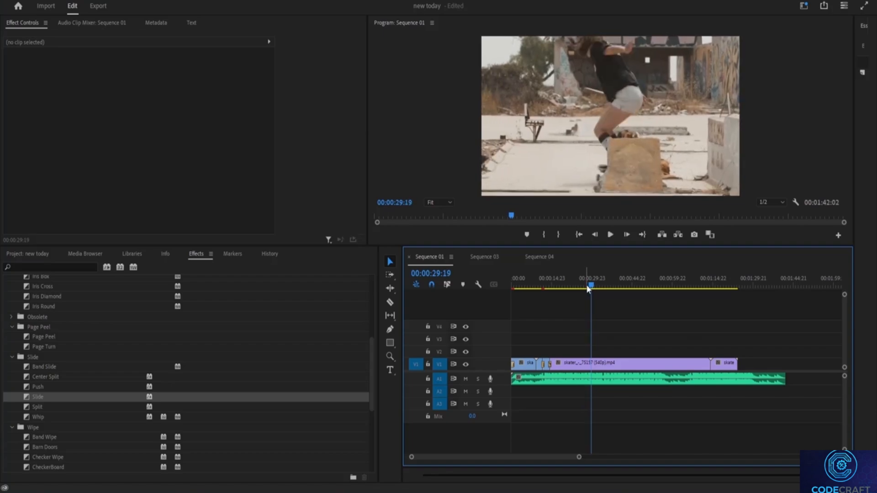
key("Right")
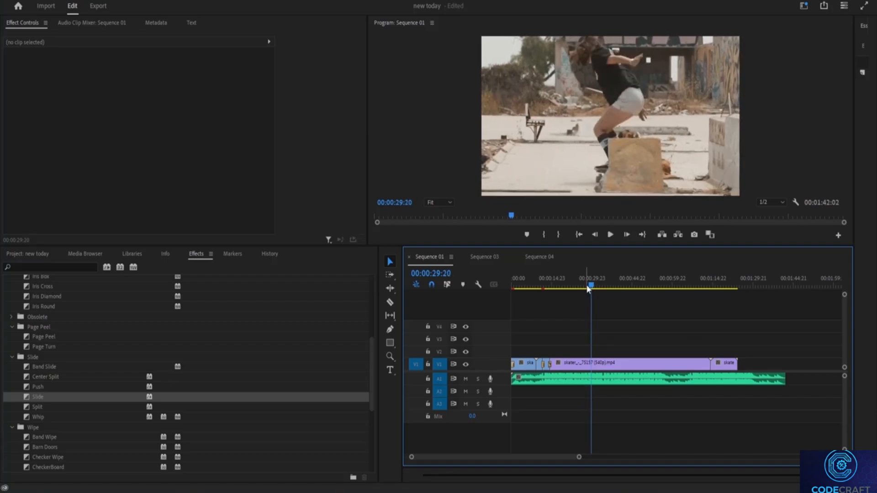
key("space")
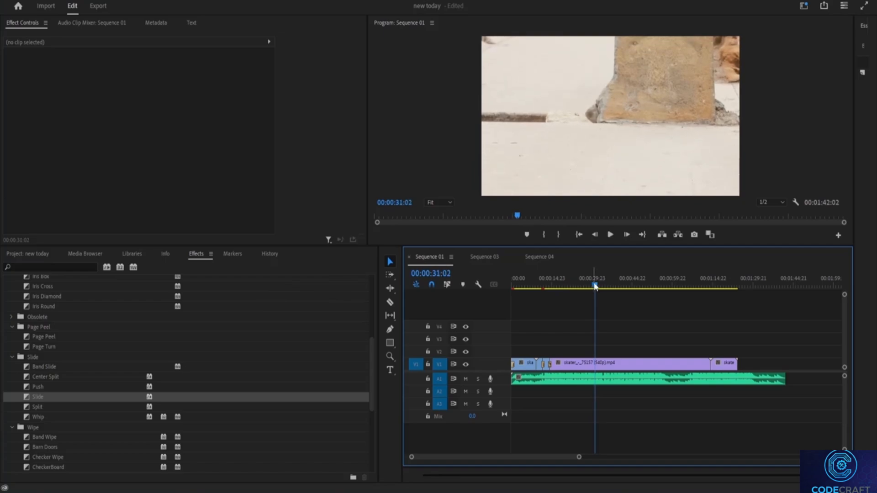
Split the skater 75157 clip with the Razor tool at 00:00:29:23, just as the skater lands the jump.
left_click(592, 287)
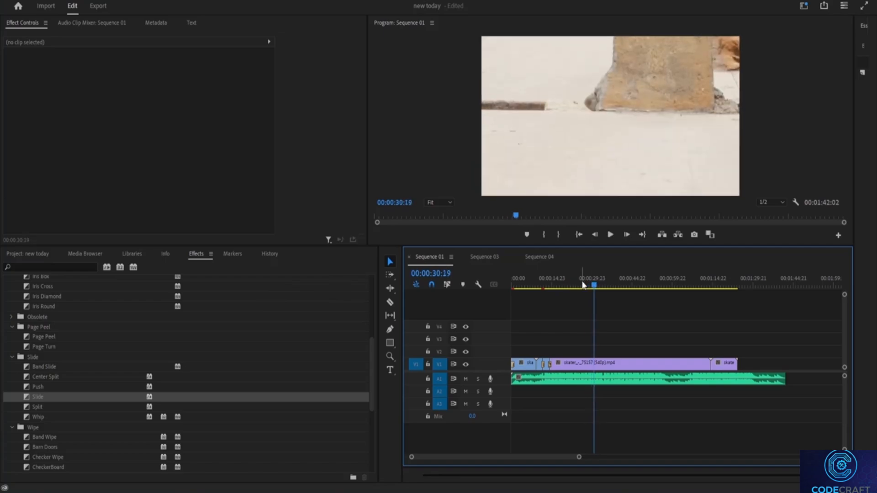
left_click(593, 287)
key("space")
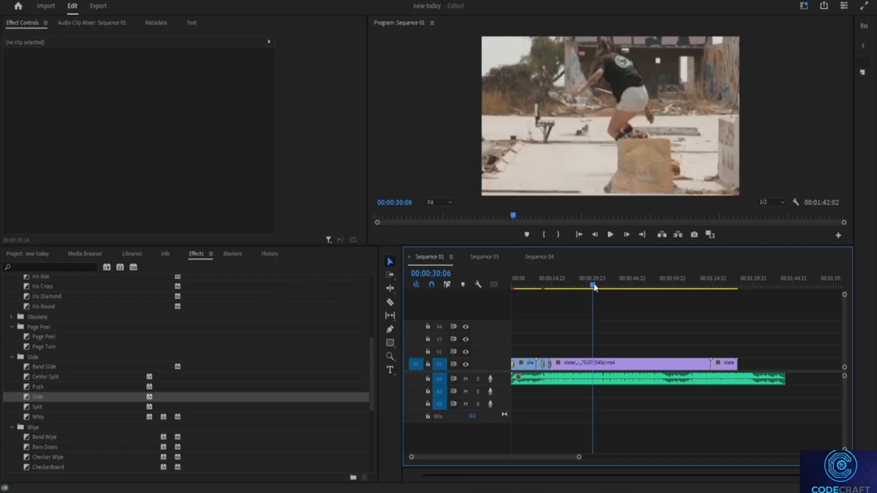
key("space")
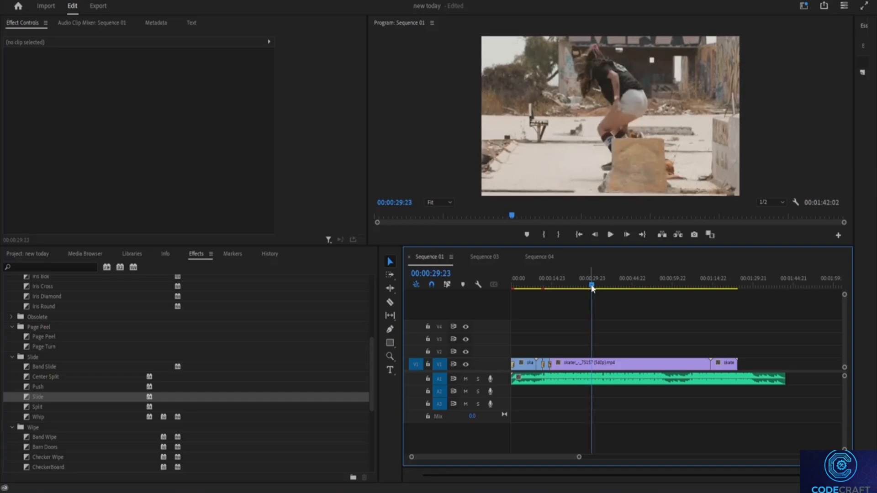
left_click(389, 302)
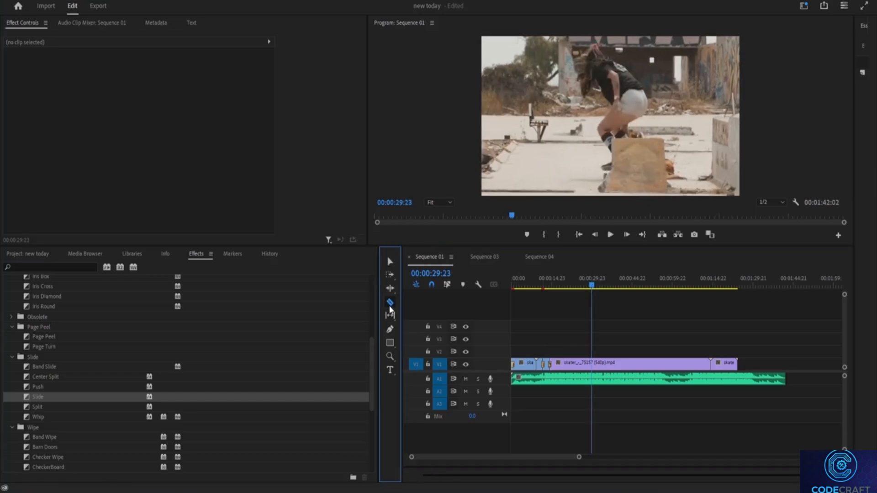
left_click(594, 364)
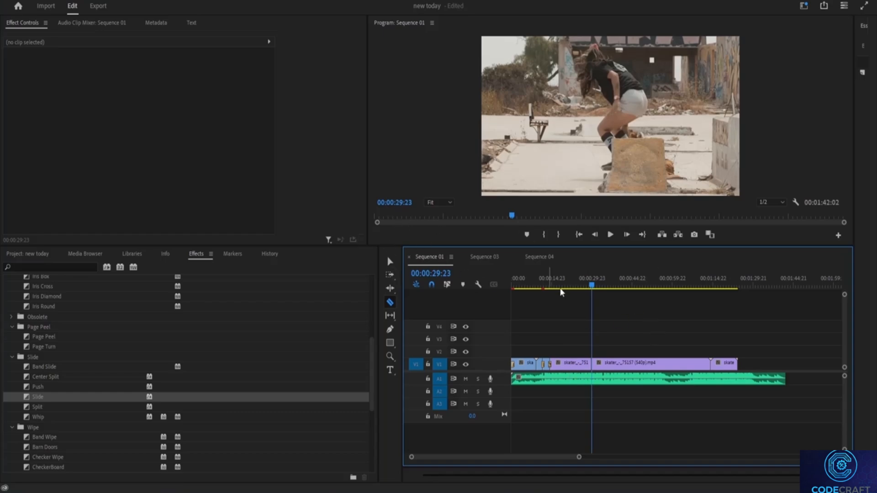
Skim through the second part of the skater 75157 clip and play from about 00:01:05 to 00:01:09:00 for a cut point.
left_click_drag(593, 288, 695, 289)
key("space")
left_click_drag(697, 288, 686, 286)
key("space")
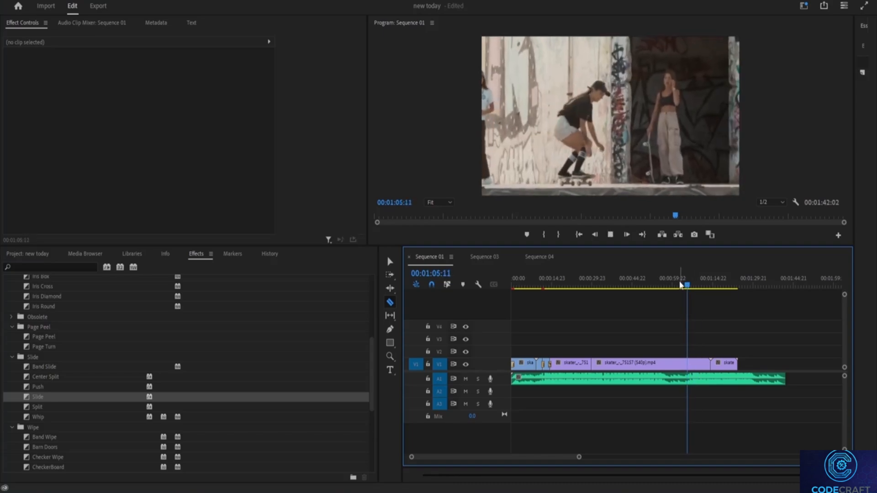
key("space")
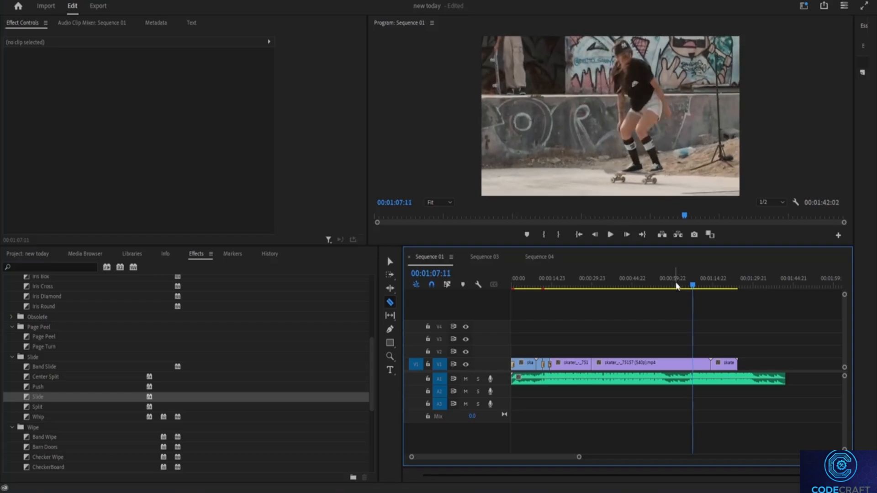
key("space")
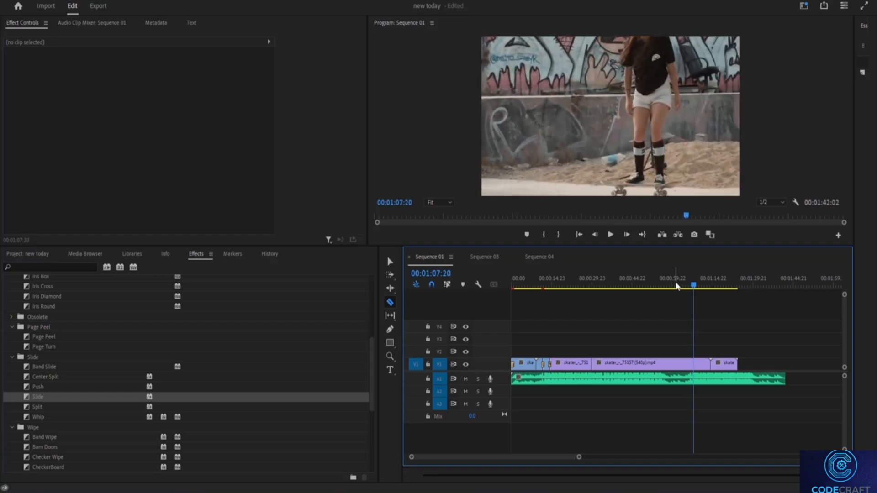
key("space")
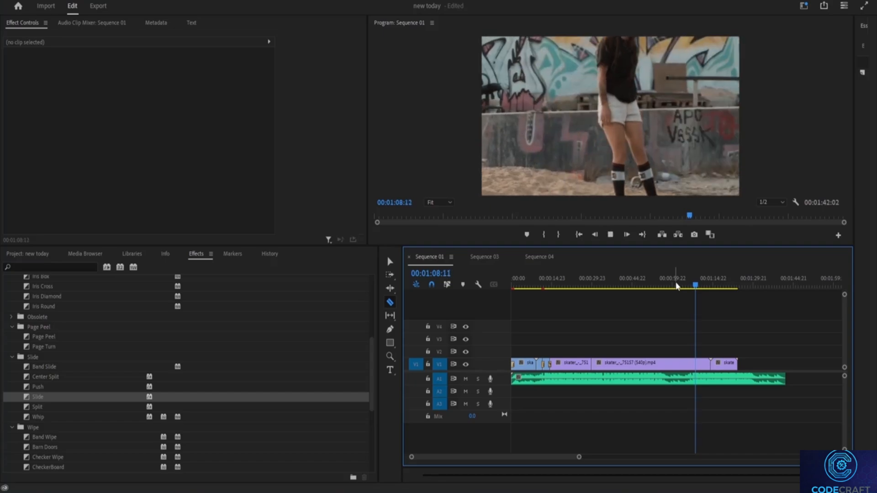
key("space")
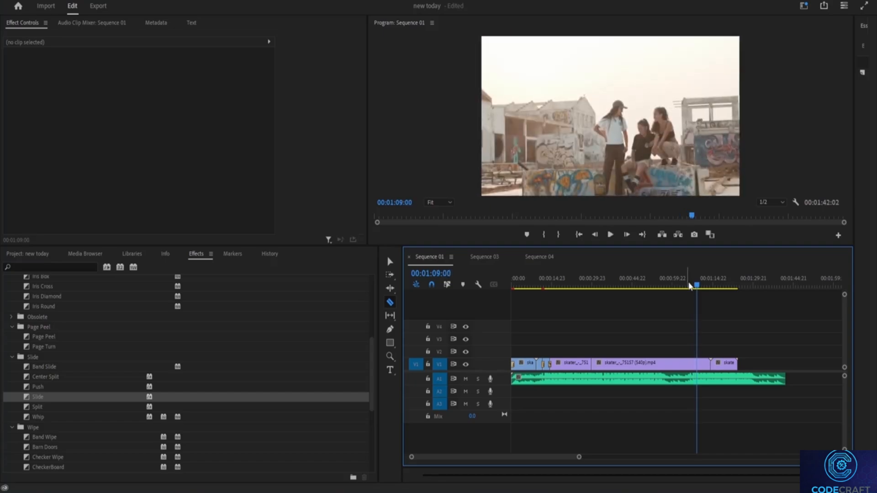
Split the second part of the skater 75157 clip at 00:01:08:22, where the shot of the three seated friends starts.
left_click_drag(693, 289, 584, 292)
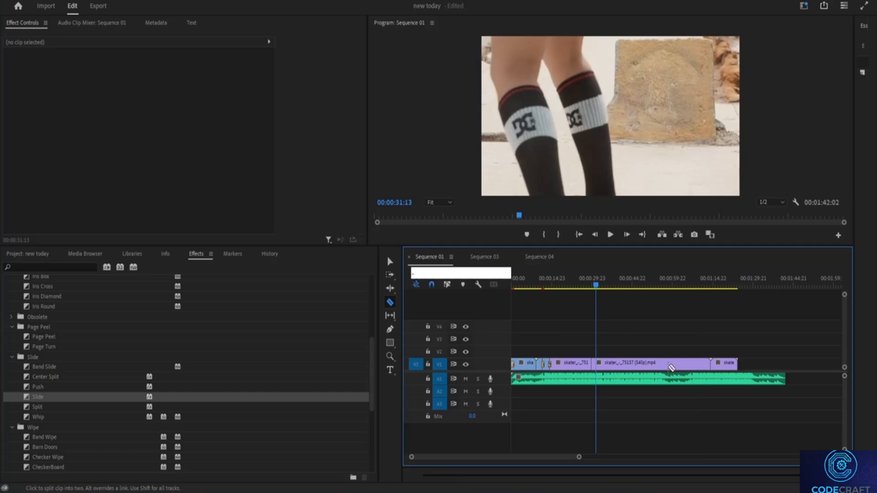
left_click_drag(596, 288, 691, 299)
key("space")
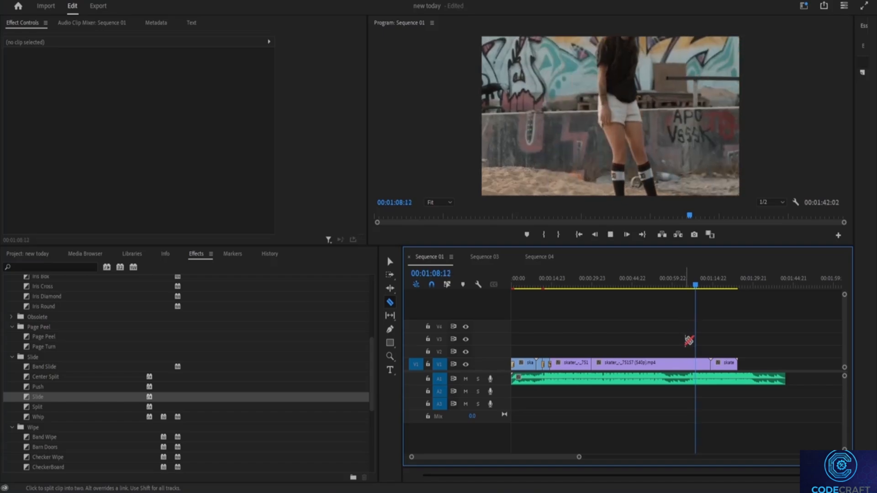
key("space")
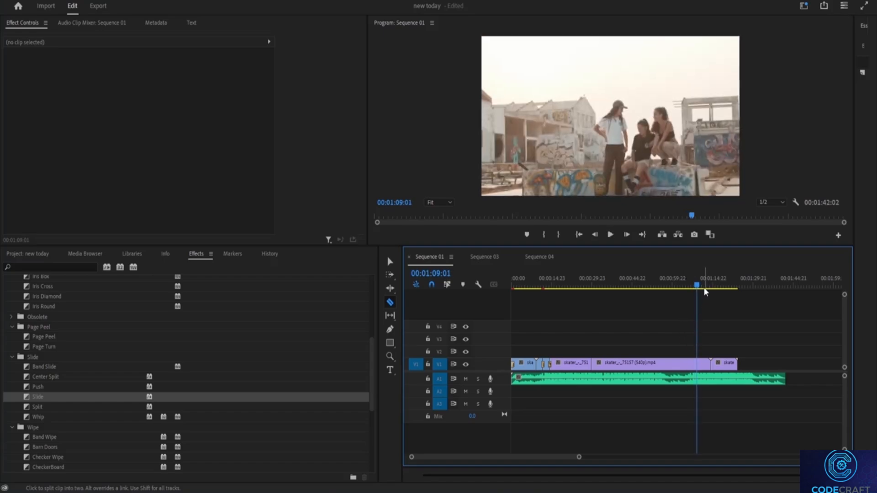
left_click(694, 287)
left_click_drag(694, 287, 693, 286)
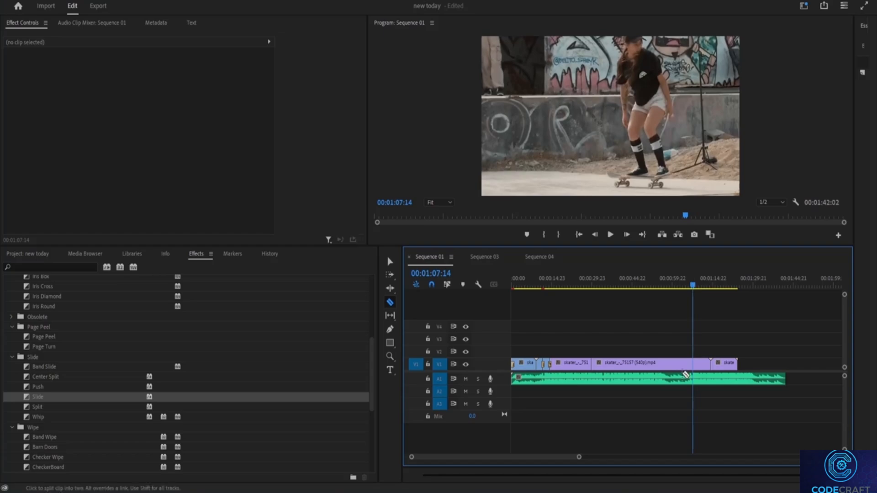
key("space")
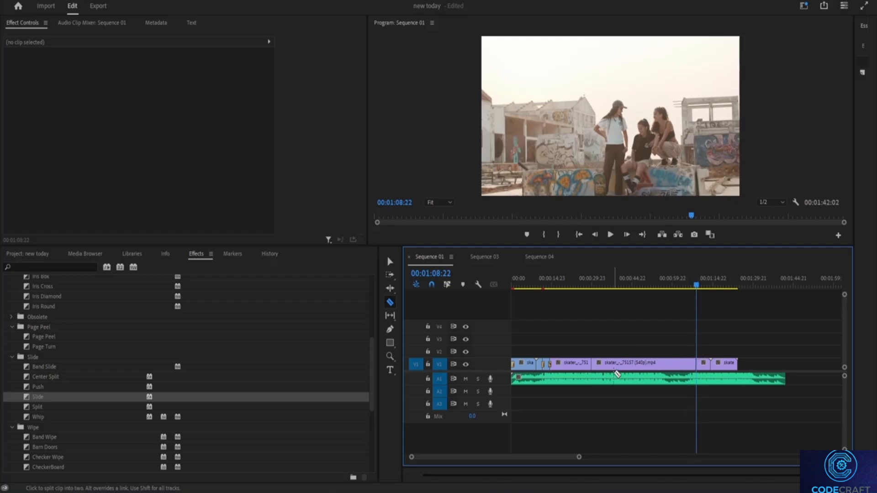
Remove the middle section of the skater 75157 clip and close the gap by moving its last piece and the skate 49791 clip earlier.
left_click(390, 262)
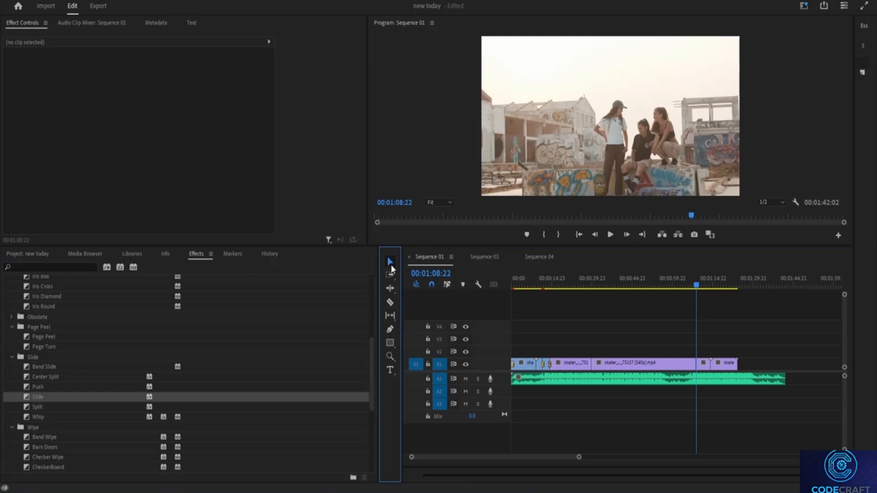
left_click(629, 366)
right_click(653, 367)
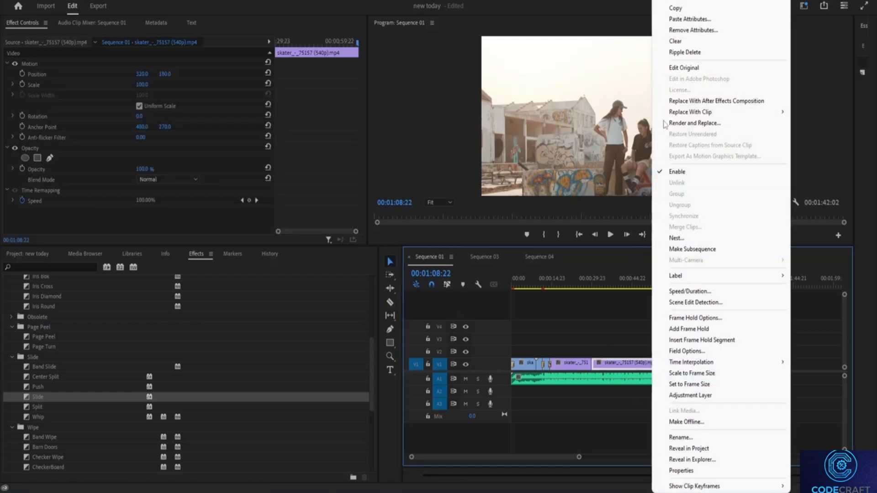
left_click(666, 2)
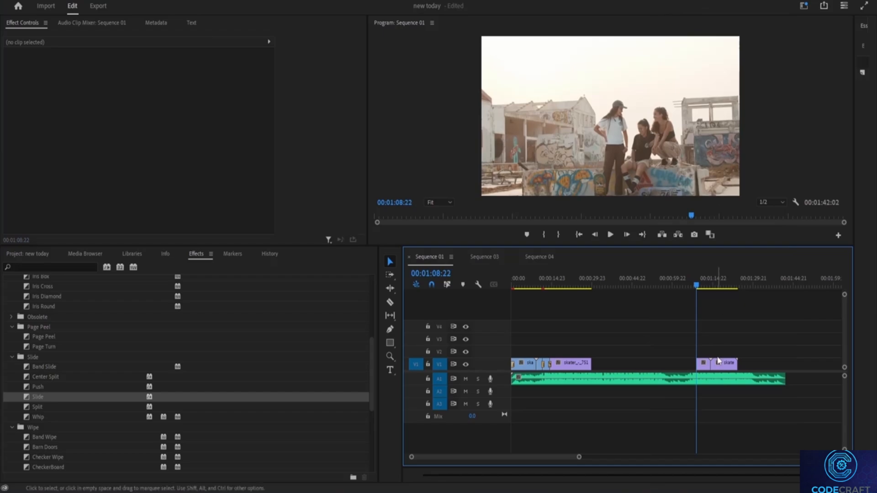
left_click_drag(701, 364, 597, 366)
left_click_drag(731, 363, 625, 369)
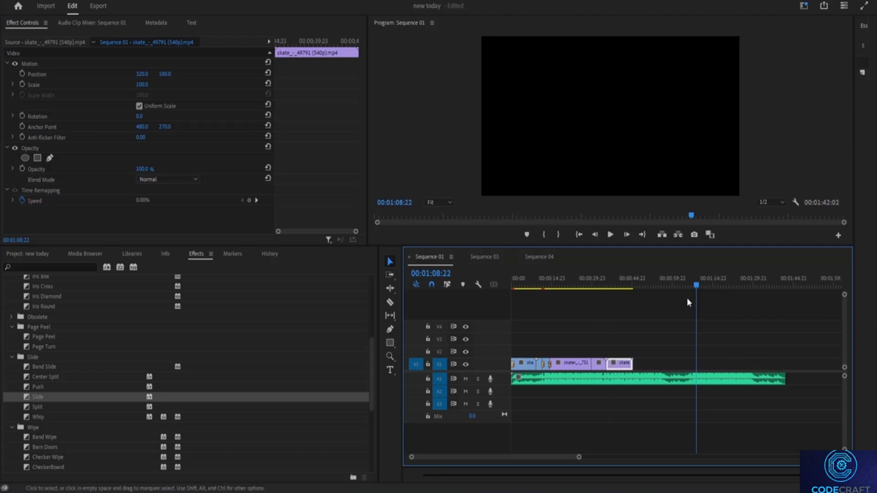
Play the shortened sequence from about 00:00:26:00 across the new cut in the skater 75157 clip.
left_click_drag(697, 288, 578, 300)
key("space")
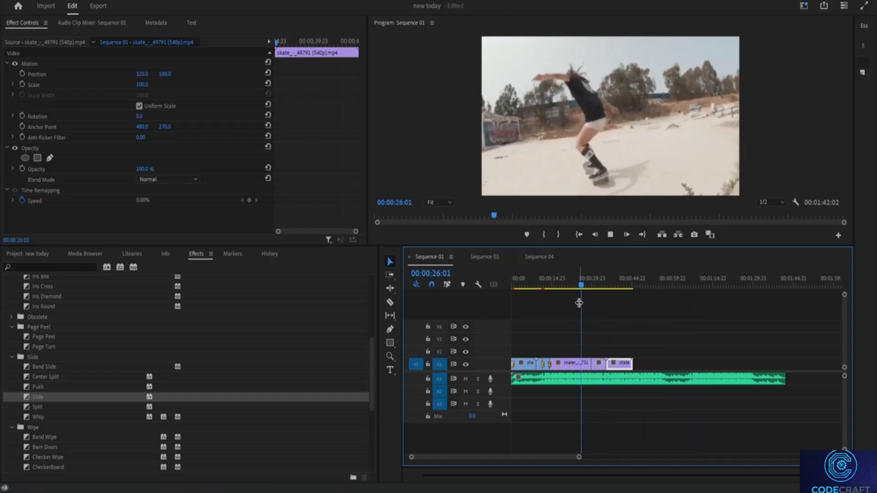
key("space")
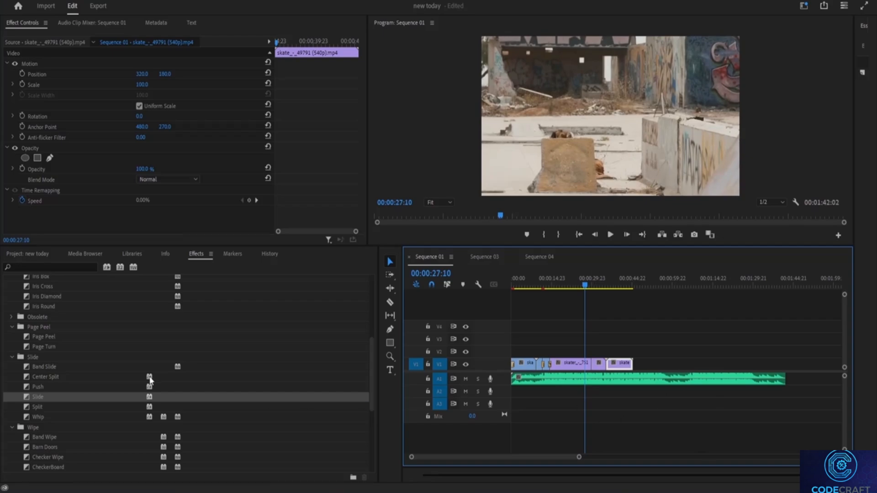
Apply the VR Spherical Blur transition from Immersive Video at the cut between the two skater 75157 pieces.
scroll(68, 394, "down", 3)
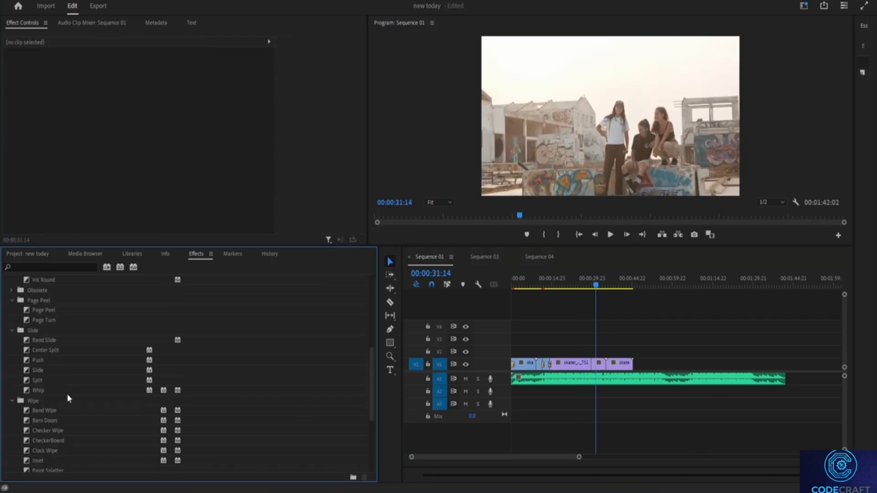
scroll(63, 426, "up", 2)
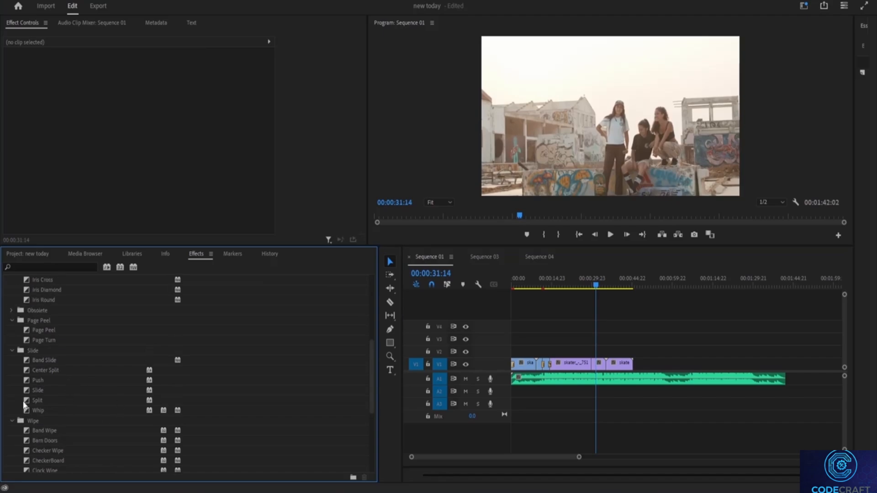
scroll(29, 417, "up", 4)
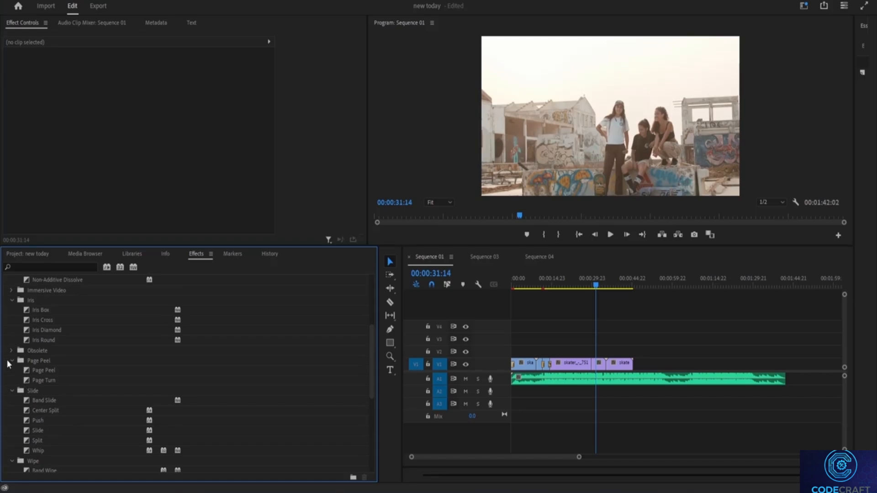
scroll(39, 401, "up", 4)
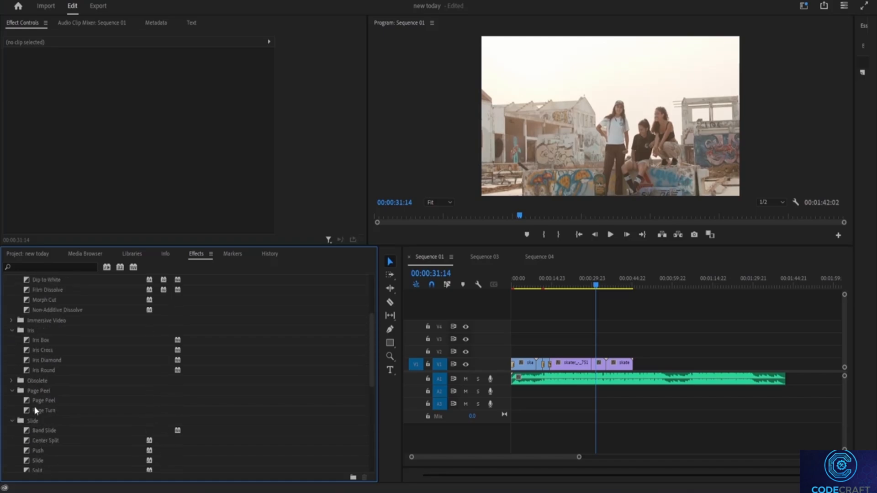
left_click(12, 331)
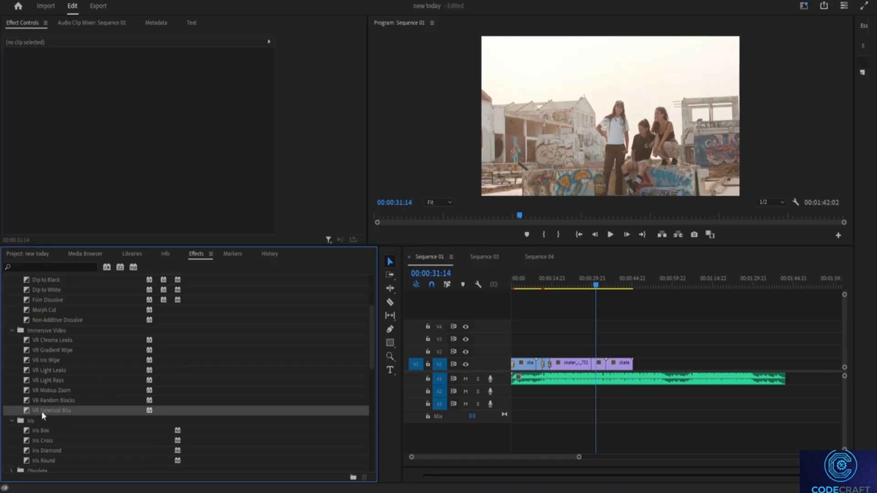
left_click_drag(59, 411, 597, 375)
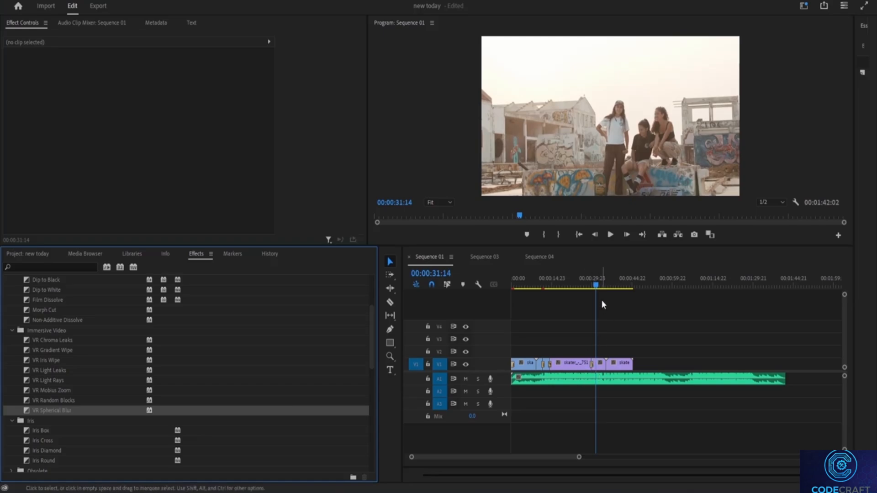
Play the VR Spherical Blur transition through the skate 49791 clip to 00:00:42:14, and replay that last clip to 00:00:40:09.
left_click(588, 284)
left_click_drag(587, 283, 585, 287)
key("space")
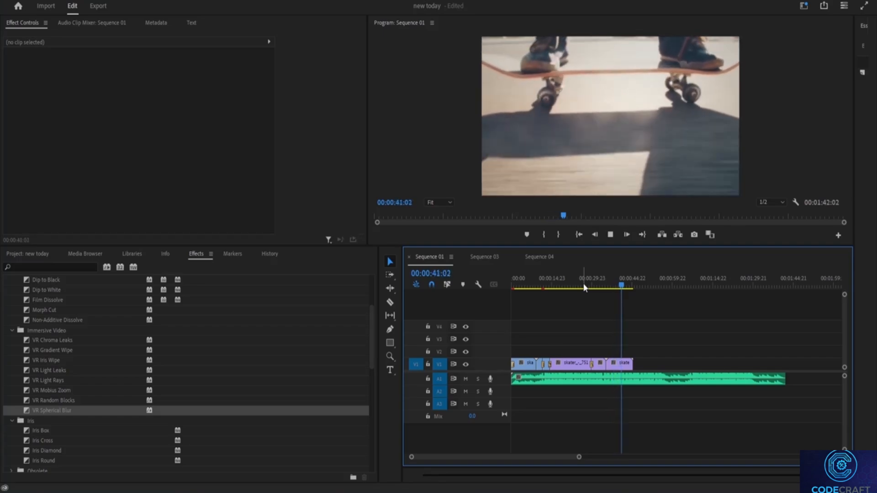
key("space")
key("space")
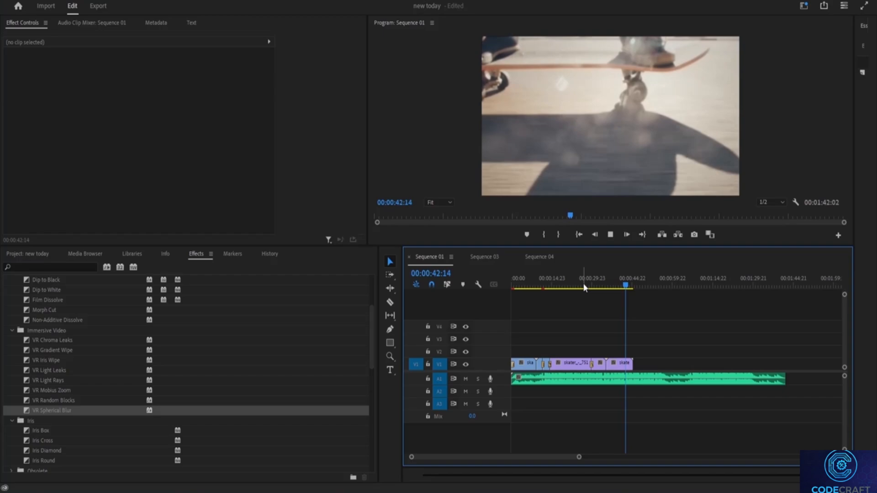
left_click_drag(629, 286, 605, 289)
key("space")
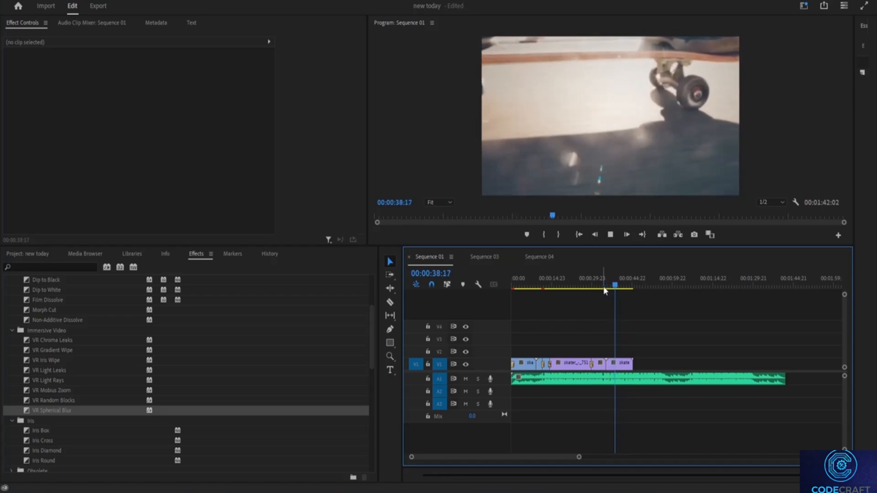
key("space")
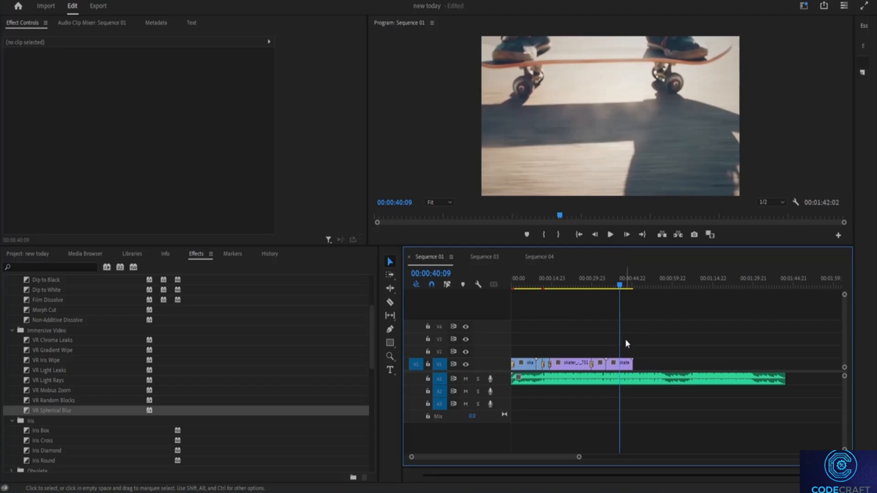
Replay the skate 49791 clip to 00:00:39:22 and add the title text "Skate for life" over it there.
left_click_drag(620, 285, 612, 286)
key("space")
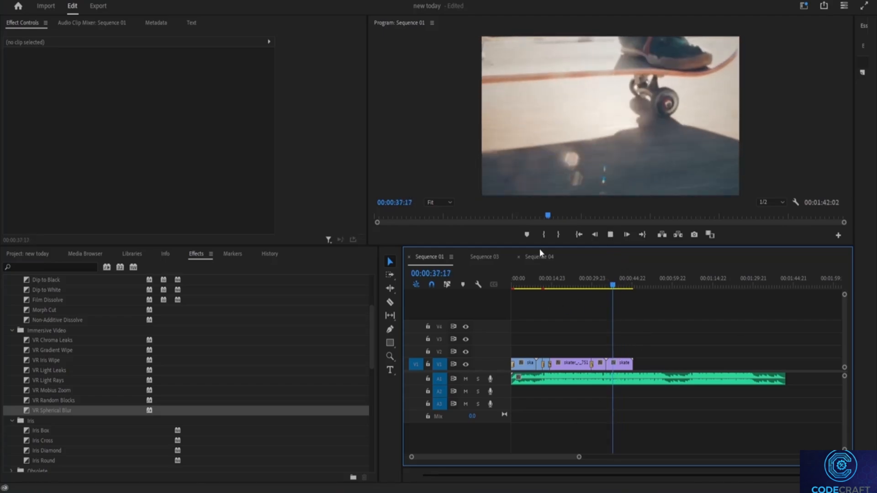
key("space")
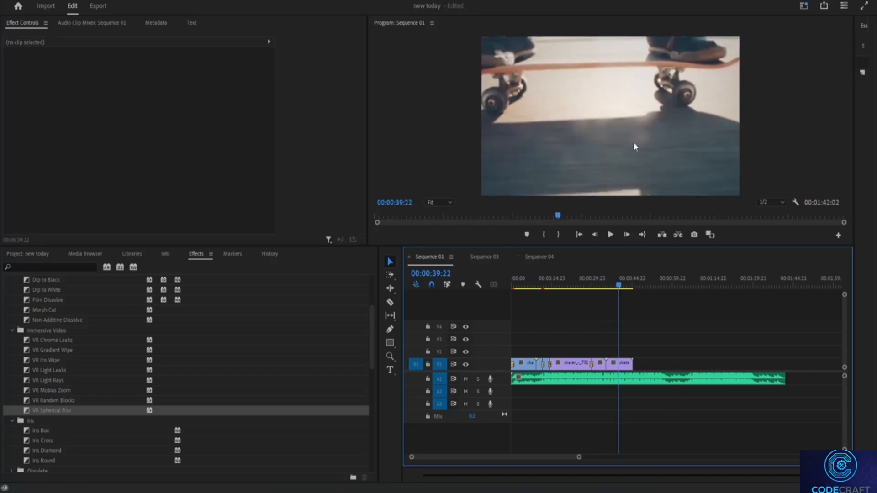
left_click(392, 373)
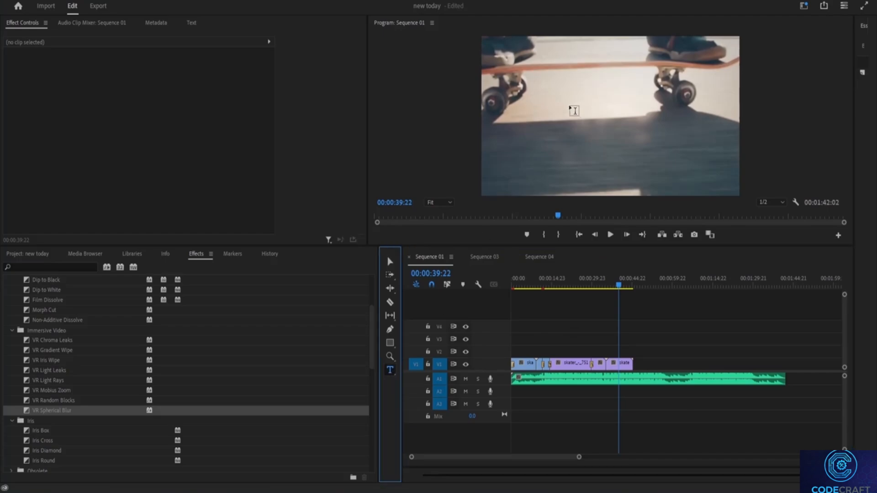
left_click(553, 105)
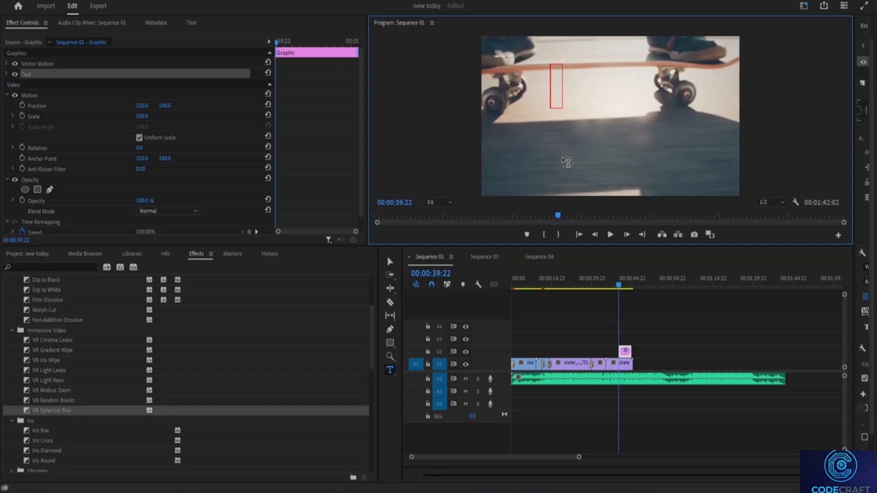
type("S")
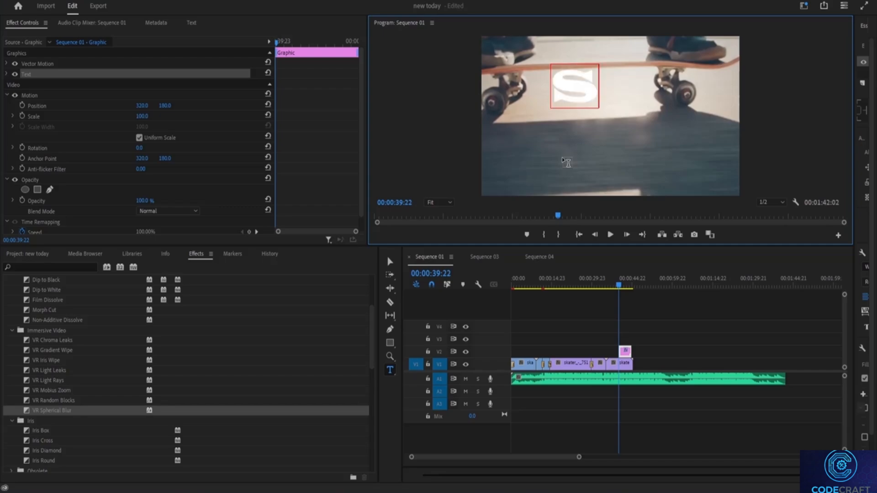
type("kate")
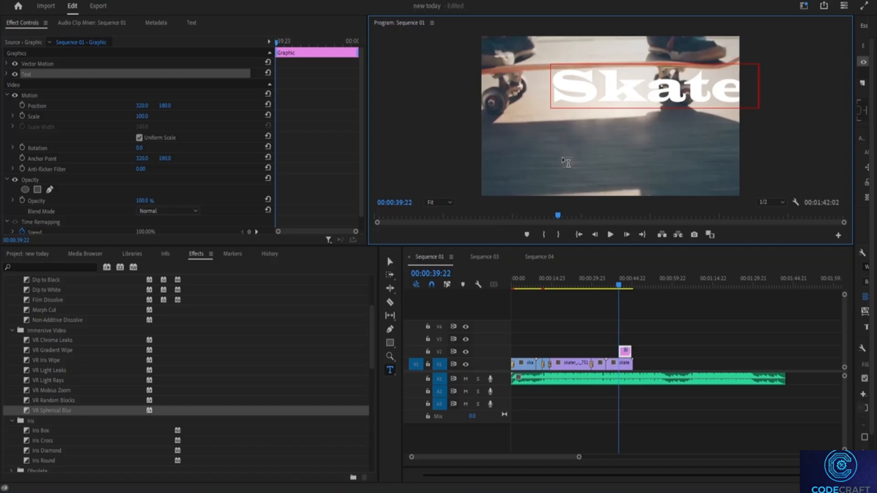
key("BackSpace")
key("BackSpace")
key("BackSpace")
key("BackSpace")
type("te")
Scale the "Skate for life" title down to about 46% and place it across the middle of the frame.
left_click(389, 261)
left_click_drag(594, 110, 540, 124)
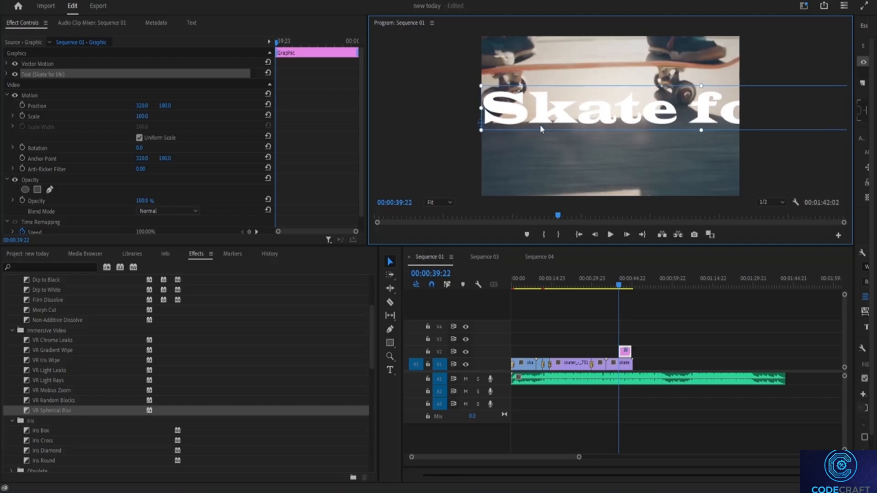
left_click_drag(716, 122, 581, 137)
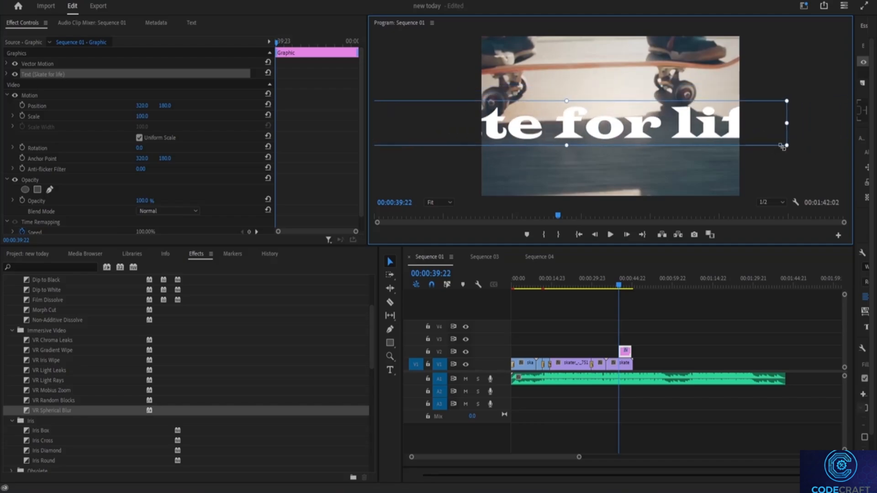
left_click_drag(787, 146, 673, 117)
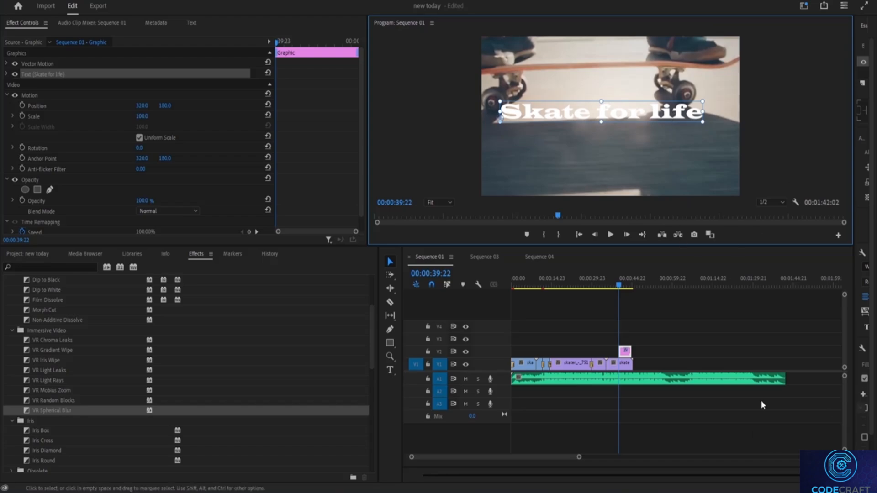
Change the title's fill from white to the pink sampled from its Graphic clip bar.
right_click(585, 112)
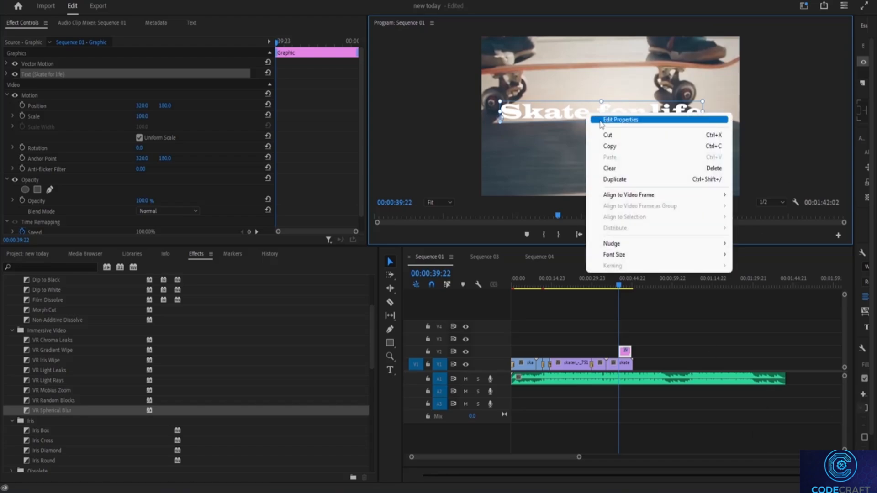
left_click(604, 120)
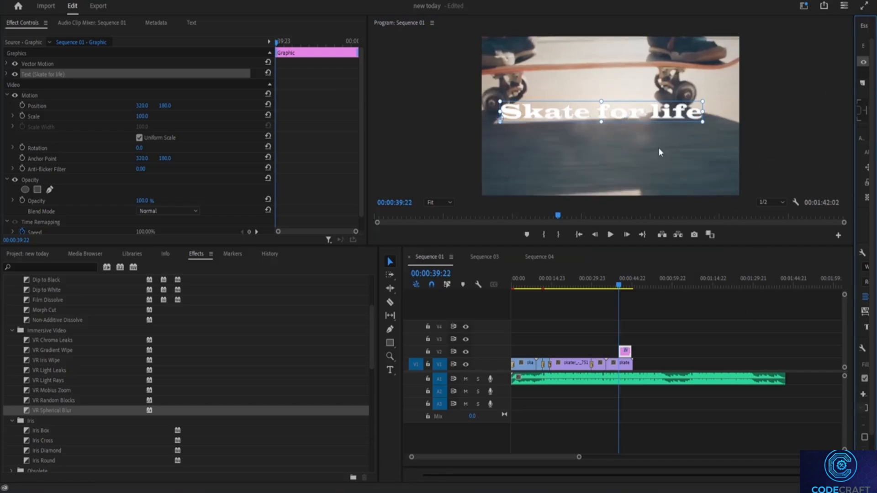
left_click(864, 24)
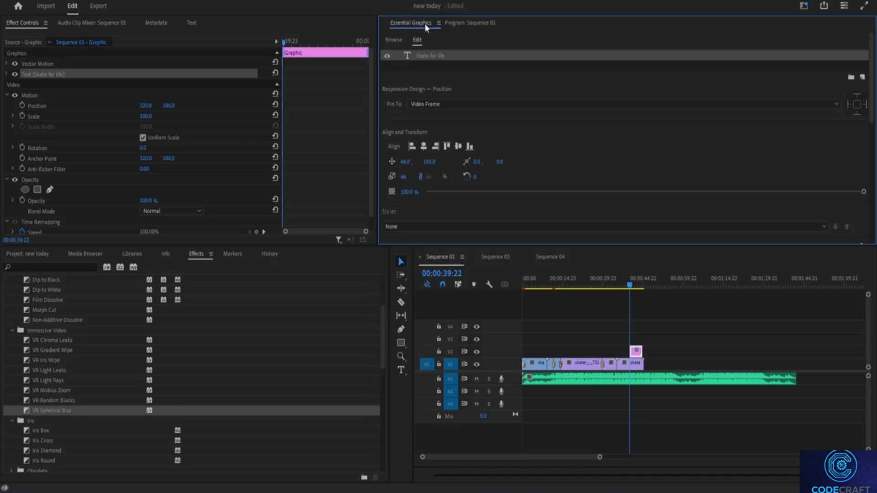
left_click(485, 22)
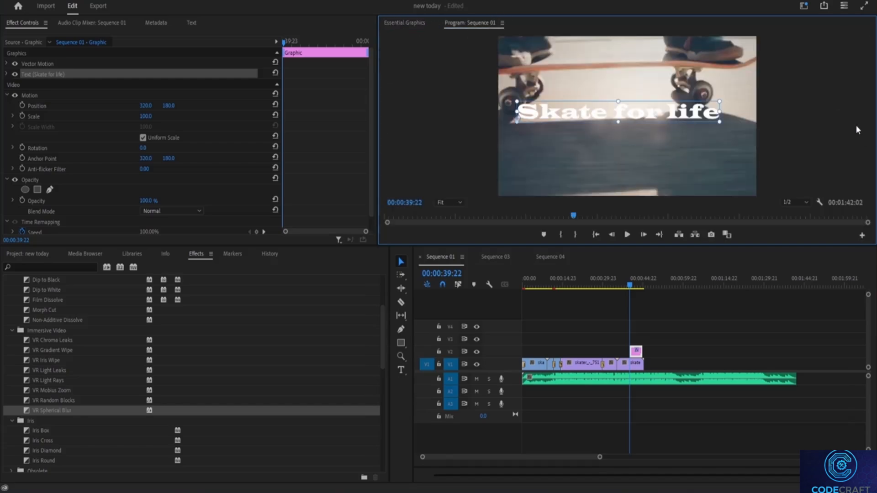
right_click(580, 111)
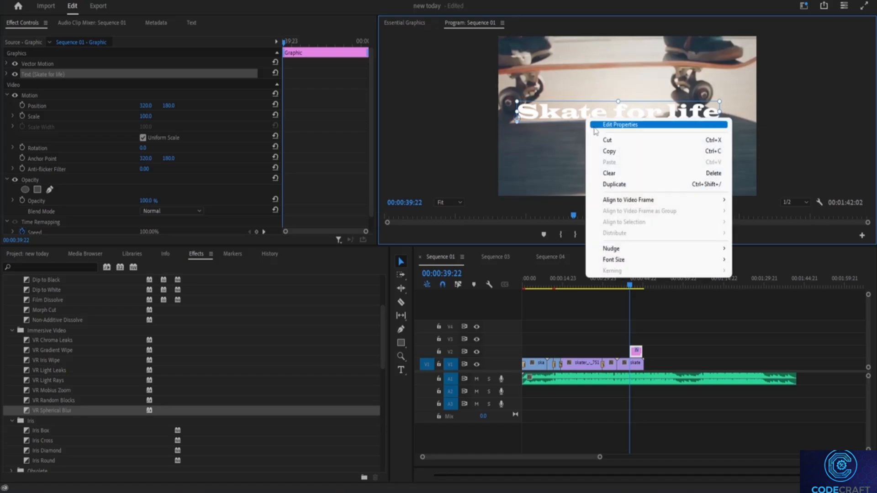
left_click(594, 124)
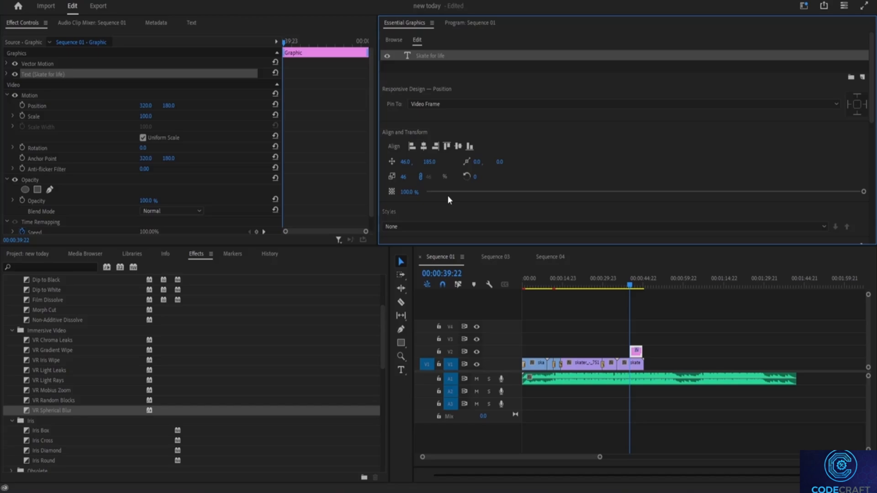
scroll(489, 155, "down", 5)
scroll(498, 181, "down", 2)
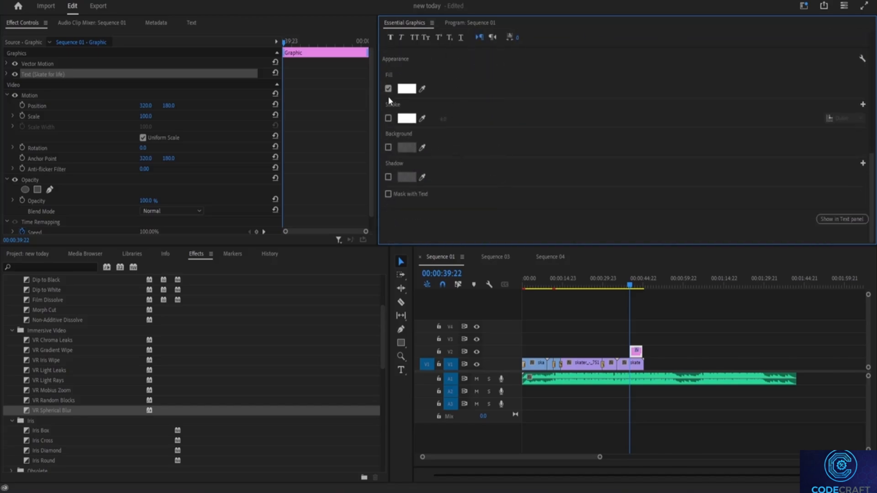
left_click(422, 90)
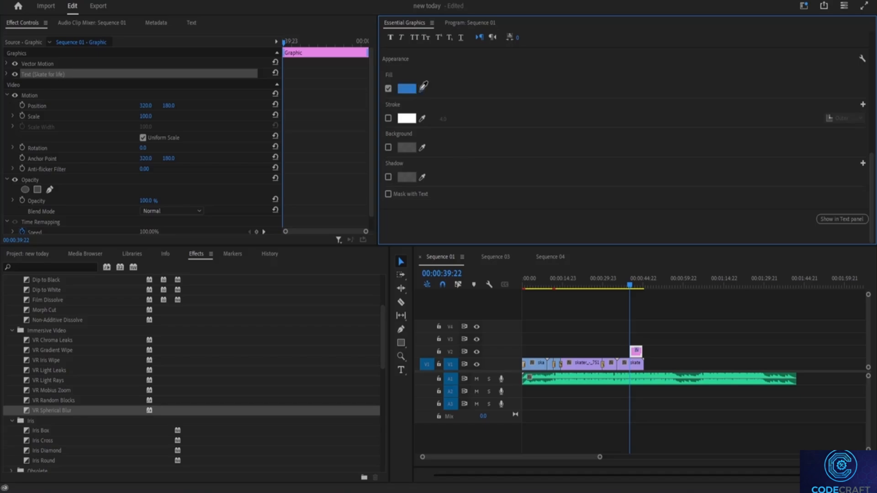
left_click(328, 48)
Play the pink title over the skate 49791 clip, and replay that section to 00:00:44:06.
left_click(461, 22)
key("space")
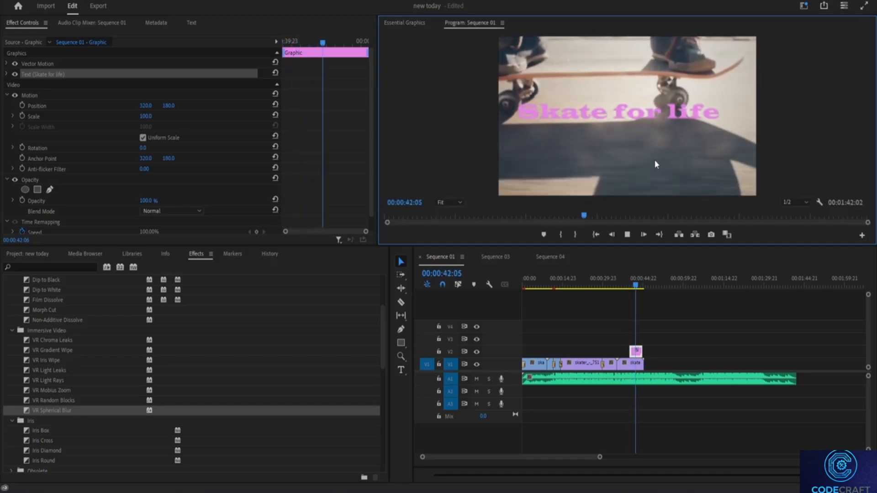
key("space")
left_click_drag(638, 289, 622, 288)
key("space")
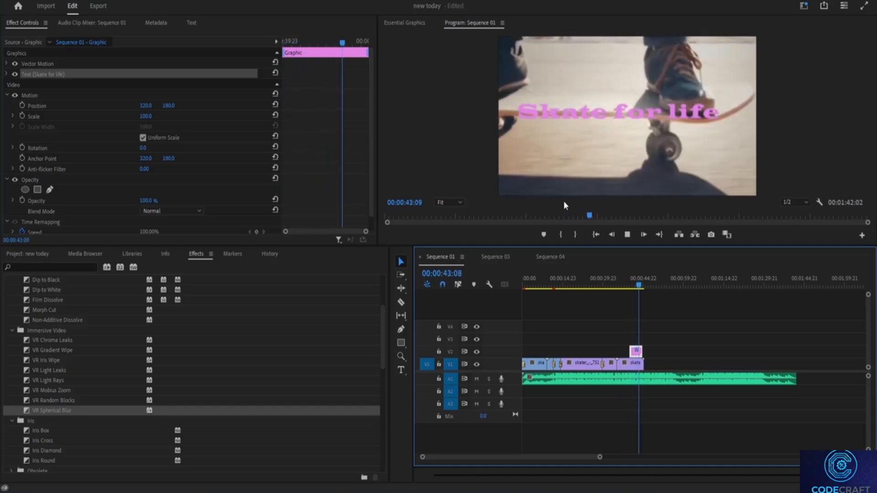
key("space")
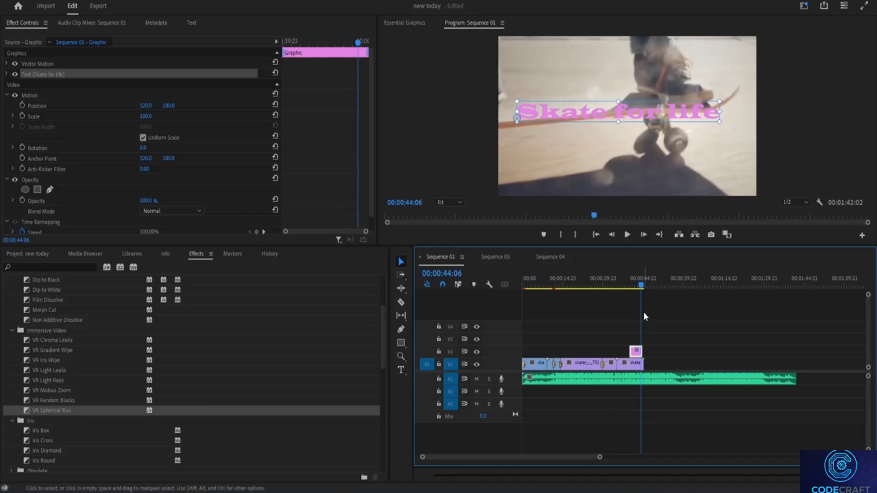
Play the sequence from 00:00:33:15 through the last cut into the title, up to 00:00:43:02.
left_click_drag(642, 288, 609, 292)
key("space")
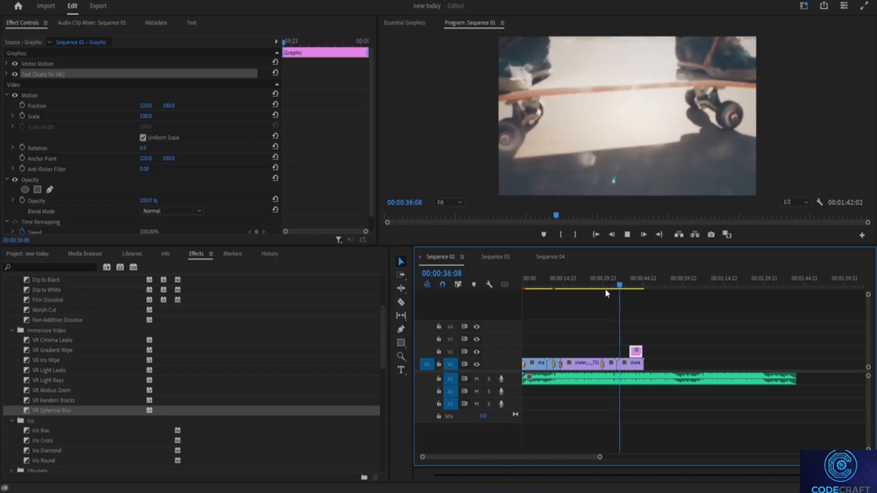
key("space")
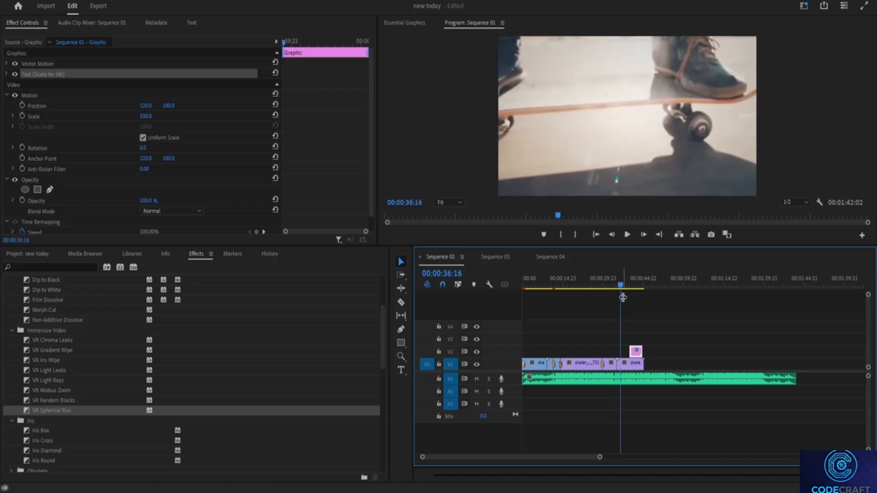
left_click_drag(622, 287, 615, 288)
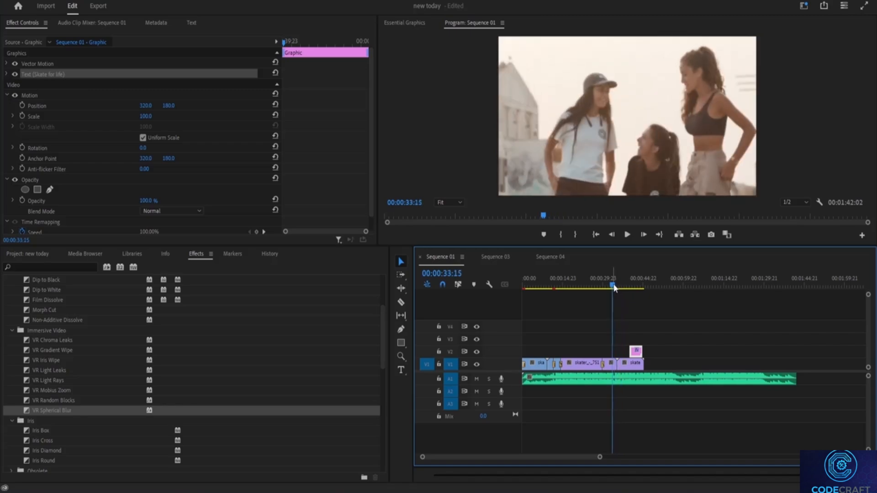
key("space")
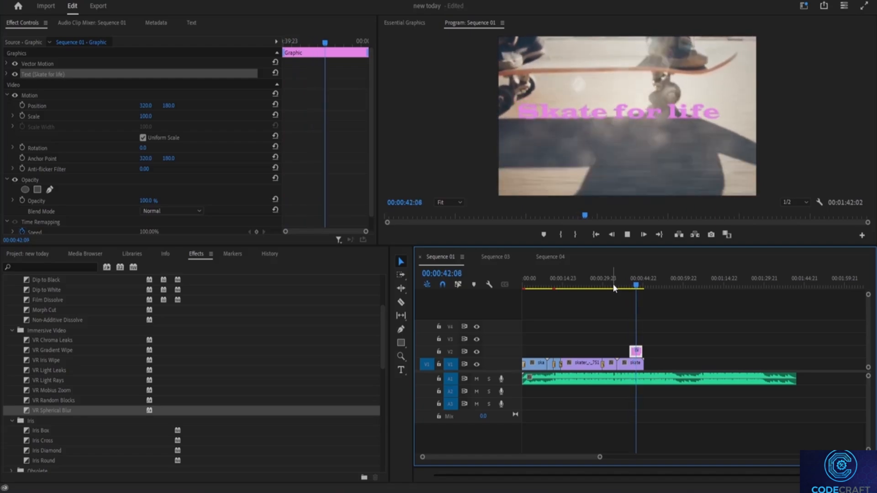
key("space")
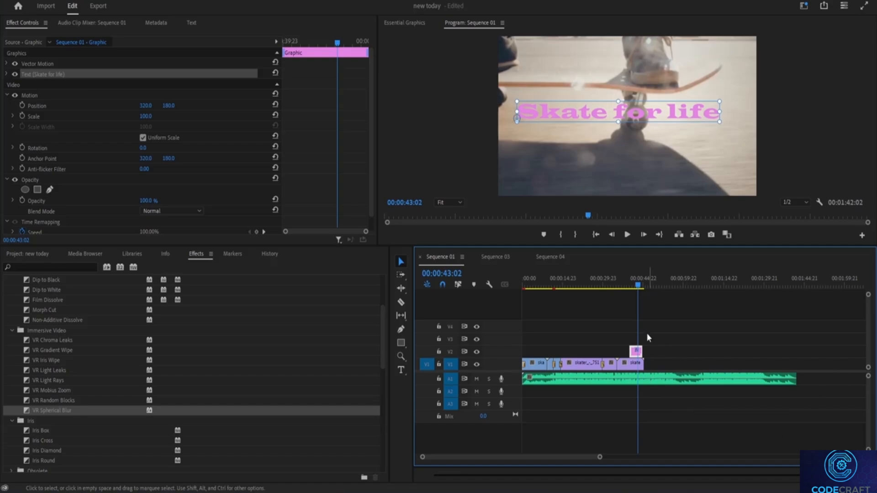
Play the music past the end of the video clips to find an ending point at 00:00:50:20.
key("space")
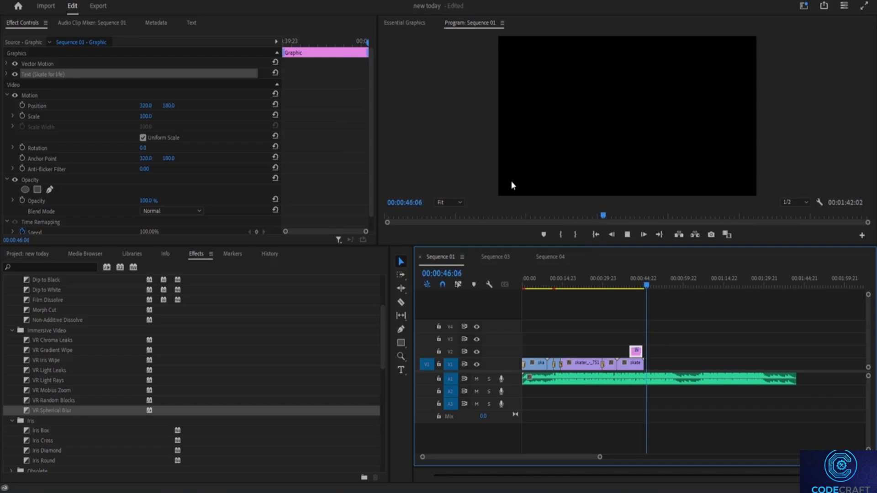
key("space")
key("space")
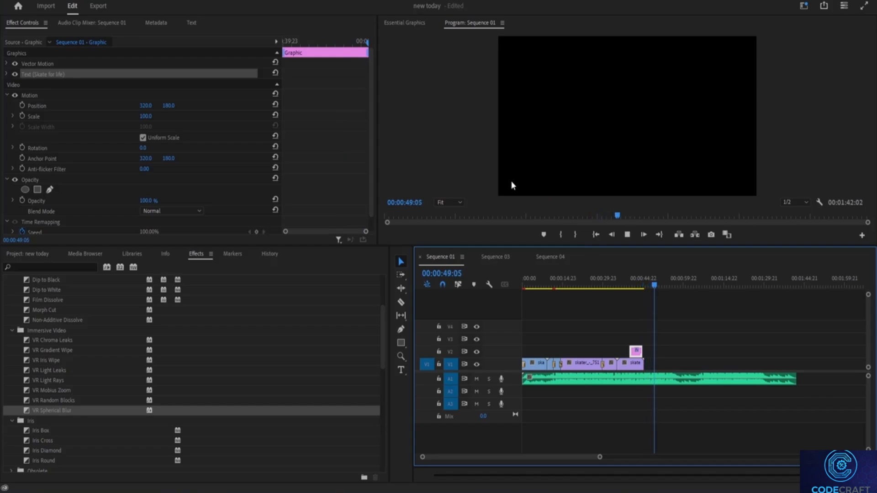
key("space")
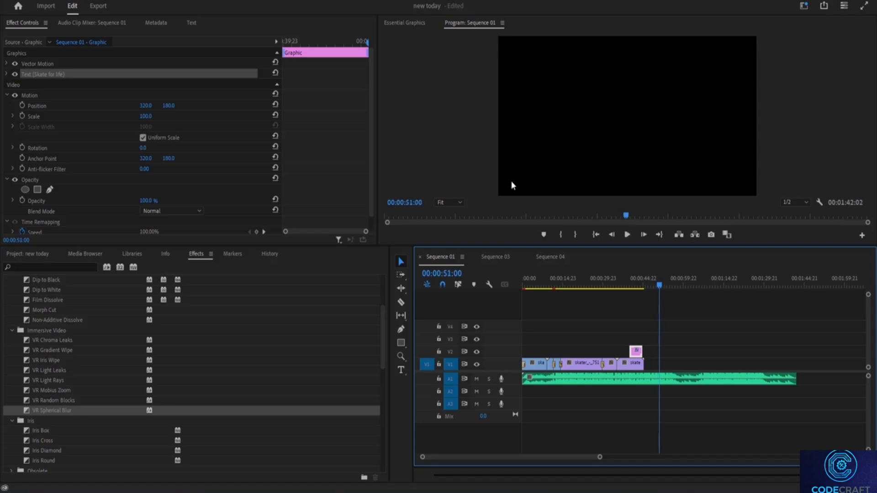
left_click(655, 285)
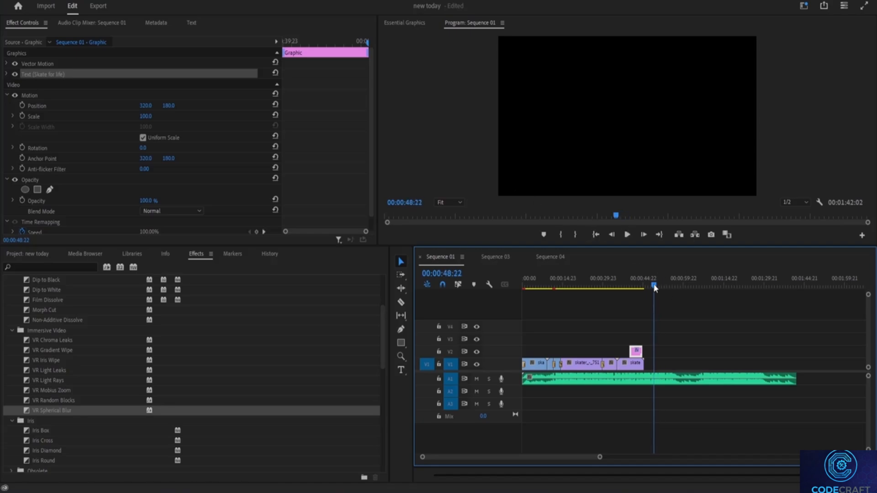
left_click_drag(654, 286, 651, 287)
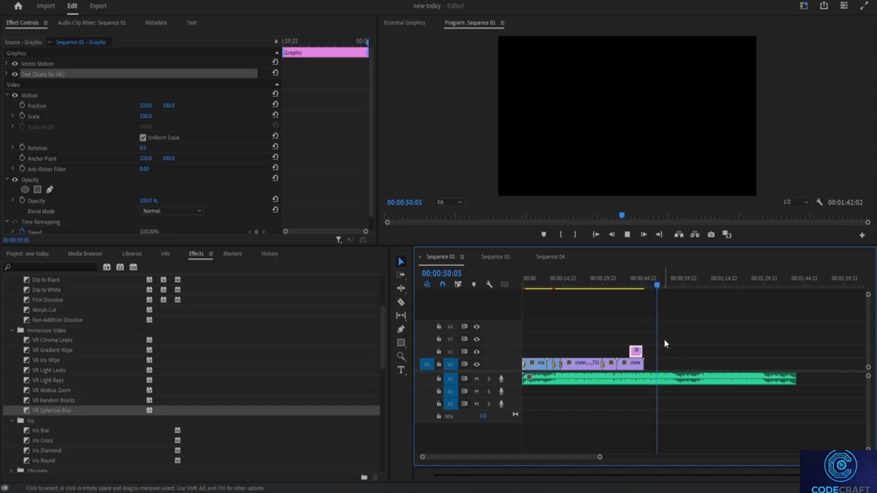
key("space")
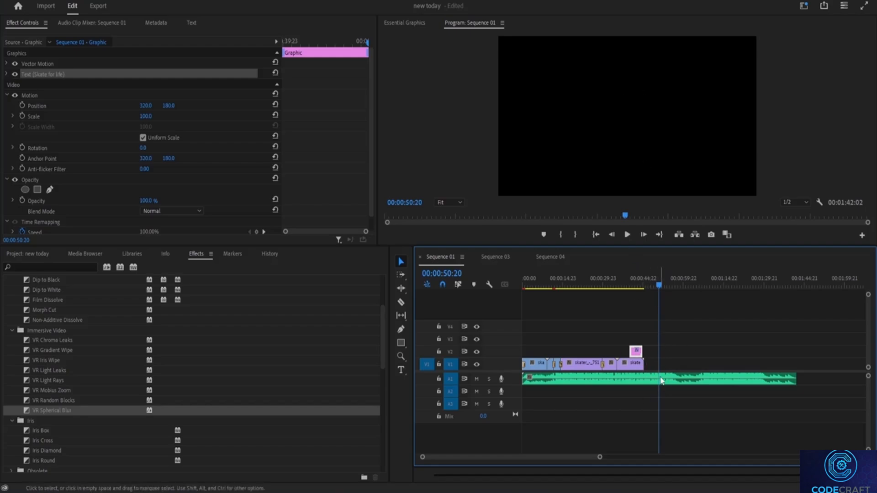
Split the drop-it-124014.mp3 music at 00:00:50:20 and remove everything after the split.
left_click(401, 302)
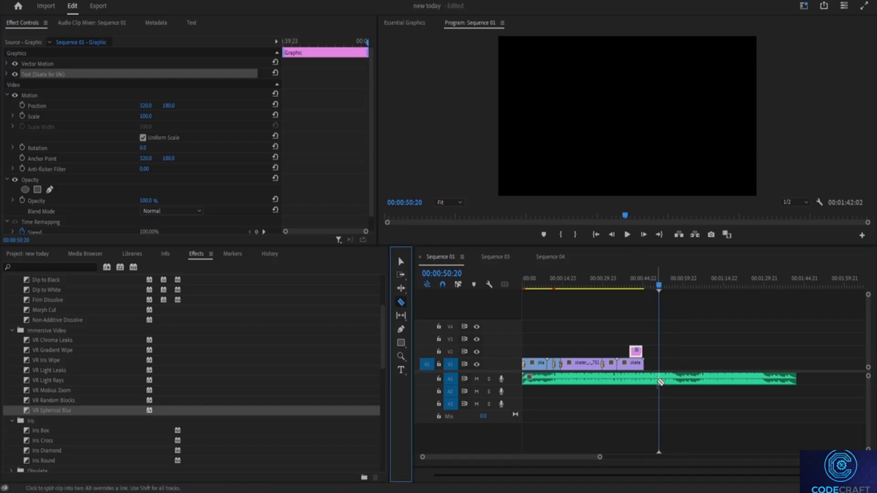
left_click(659, 381)
key("v")
right_click(675, 380)
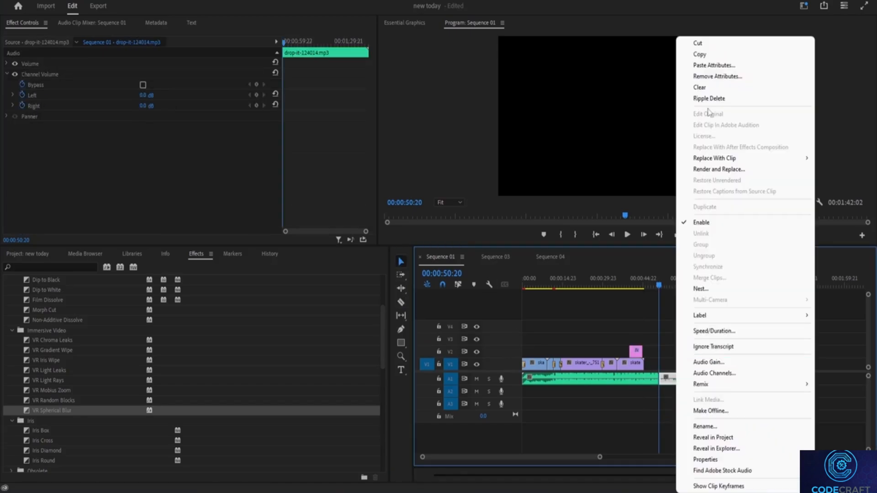
left_click(698, 43)
Play the finished Sequence 01 from its beginning.
left_click_drag(657, 287, 621, 288)
key("space")
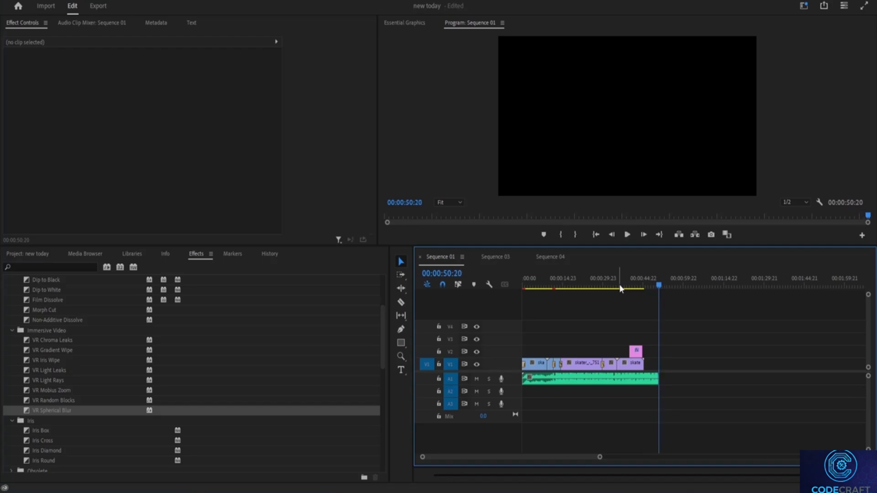
left_click_drag(618, 291, 498, 292)
key("space")
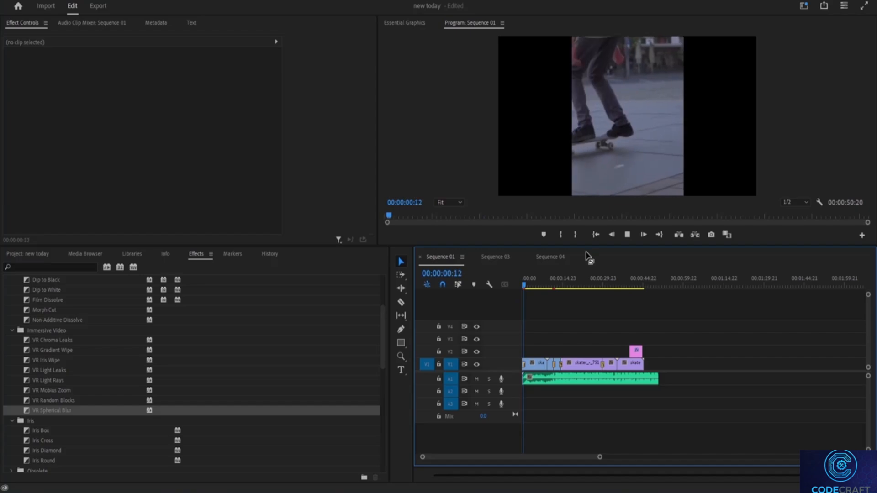
Return the playhead to the start and quick-export Sequence 01 as Sequence 01_5.mp4 with the Match Source - Adaptive High Bitrate preset.
key("space")
left_click(524, 290)
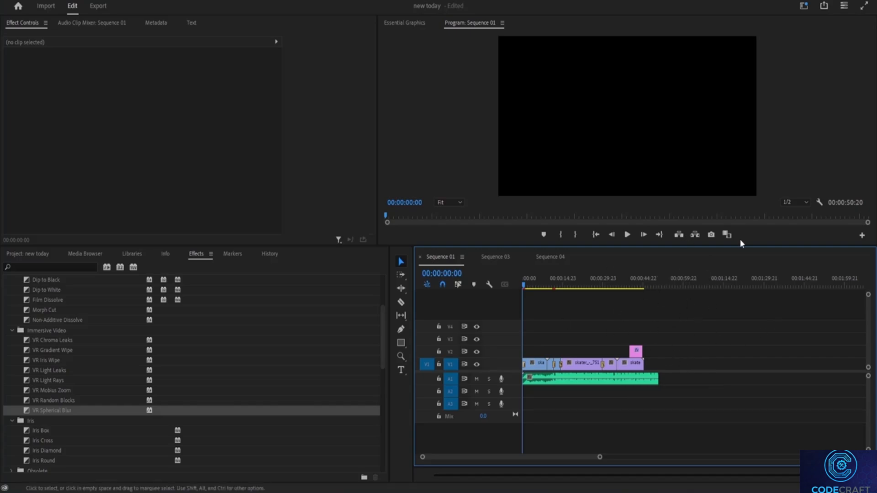
left_click(828, 7)
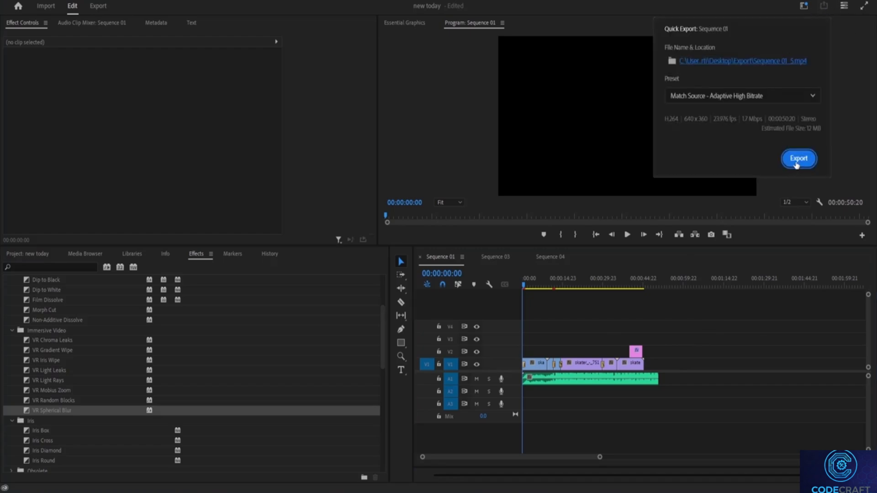
left_click(745, 97)
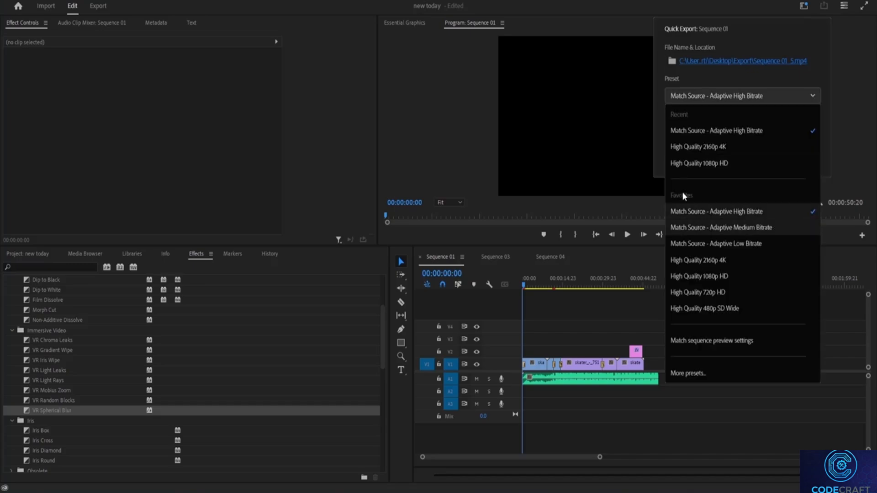
left_click(721, 146)
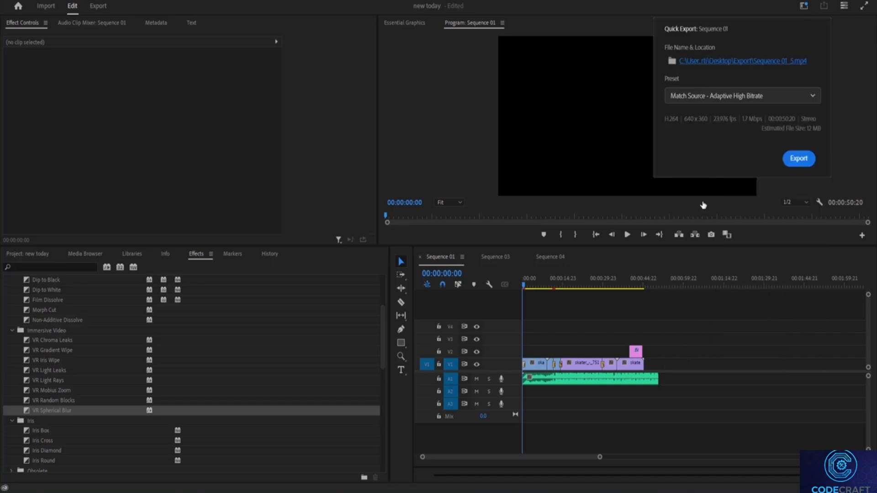
left_click(798, 158)
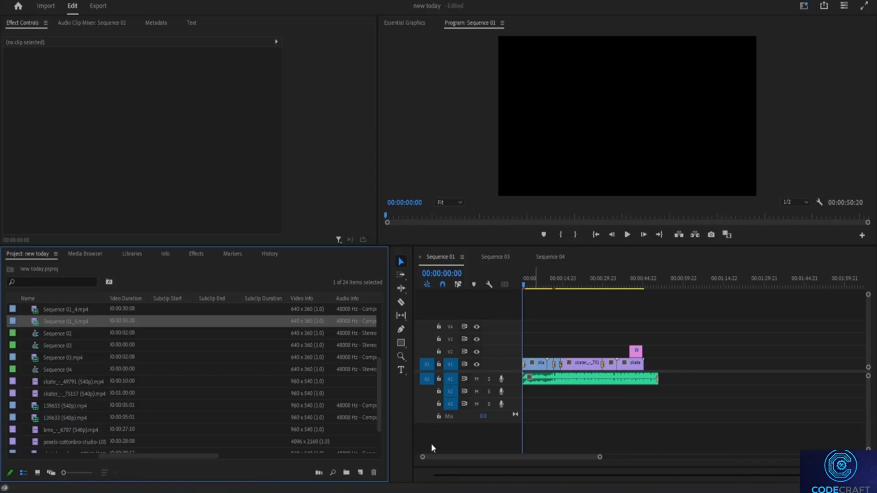
Switch to File Explorer, open the Export folder and locate the exported Sequence 01_5.mp4.
mouse_move(433, 492)
left_click(362, 423)
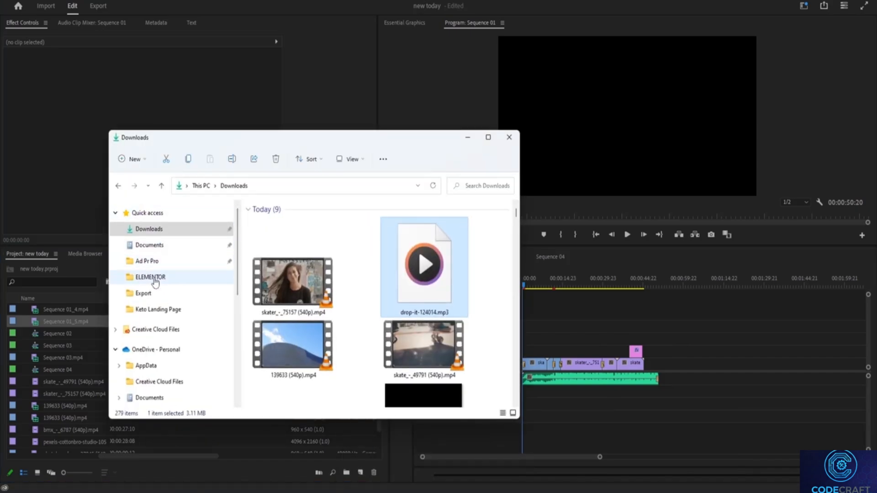
left_click(143, 294)
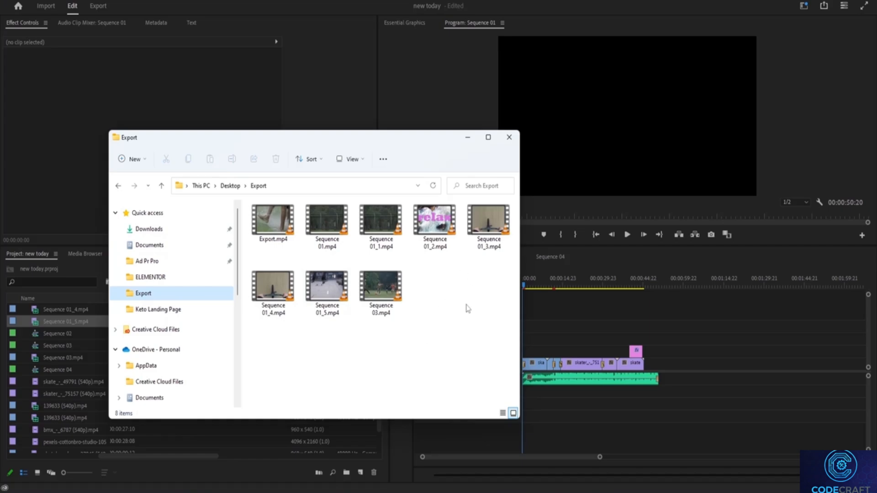
left_click(330, 303)
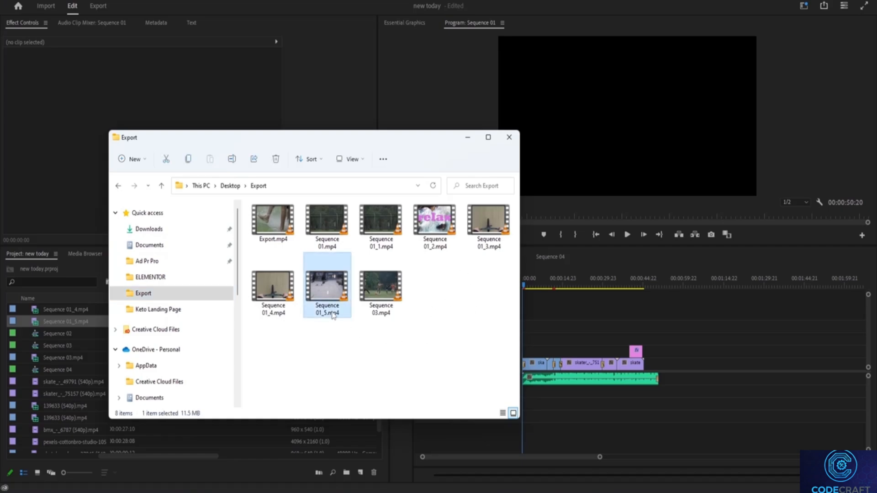
left_click(350, 360)
Play the exported Sequence 01_5.mp4 in VLC through to its end with the volume raised.
double_click(333, 302)
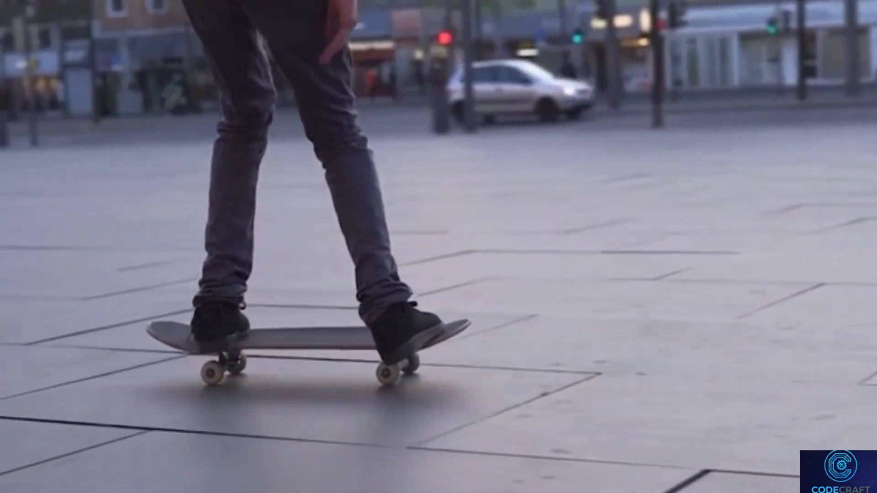
key("ctrl+Up")
key("ctrl+Up")
key("ctrl+Up")
key("ctrl+Up")
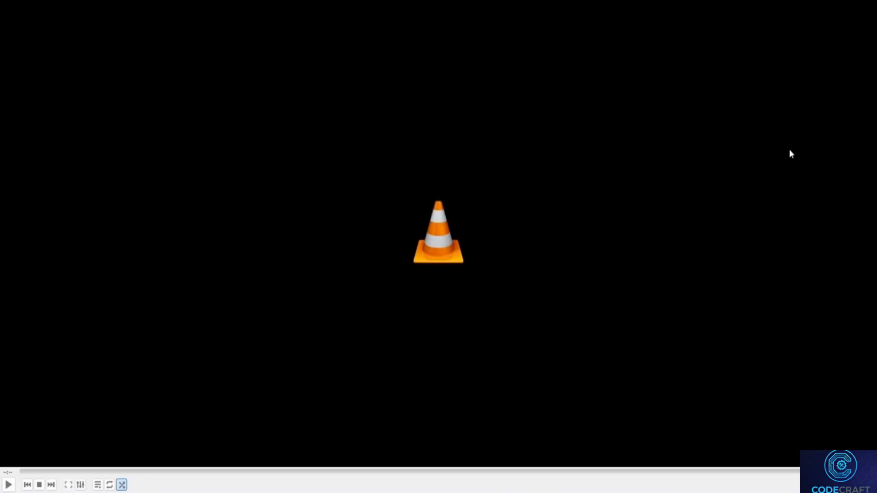
Switch back to Premiere Pro and apply the Exponential Fade audio transition to the end of the music clip on track A1.
mouse_move(502, 485)
left_click(530, 448)
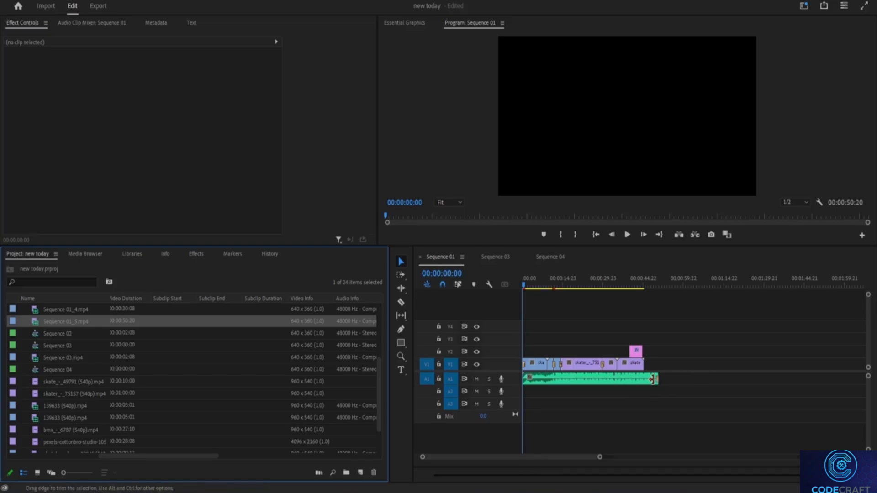
scroll(316, 371, "up", 4)
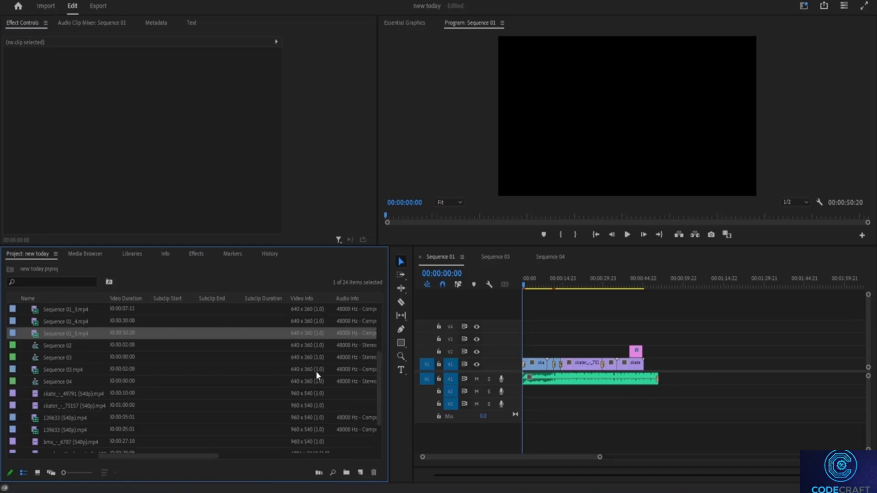
left_click(196, 254)
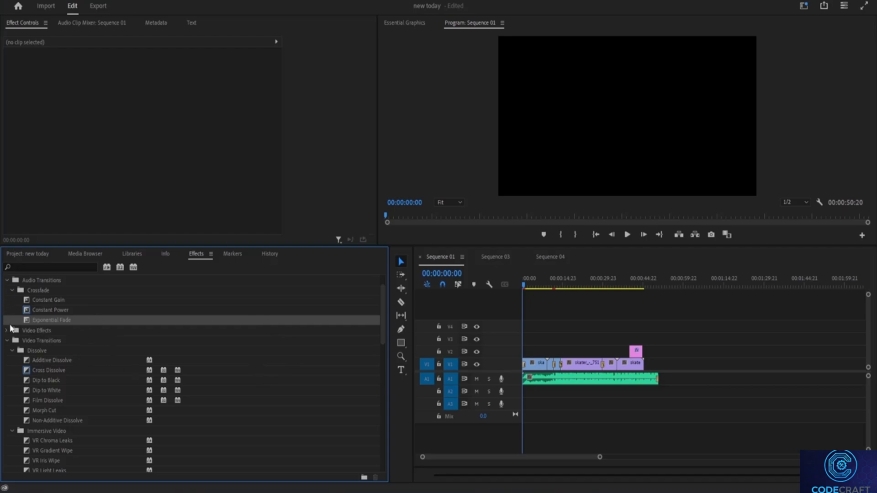
left_click(7, 281)
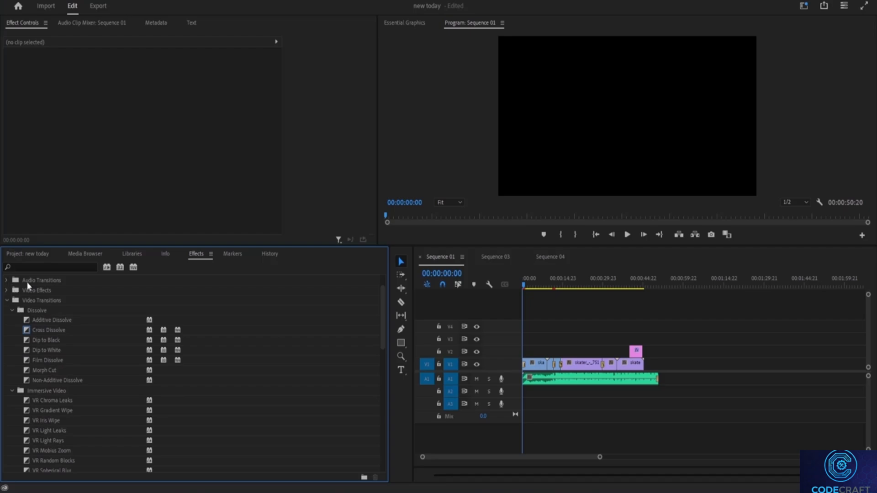
scroll(27, 330, "up", 1)
left_click(7, 311)
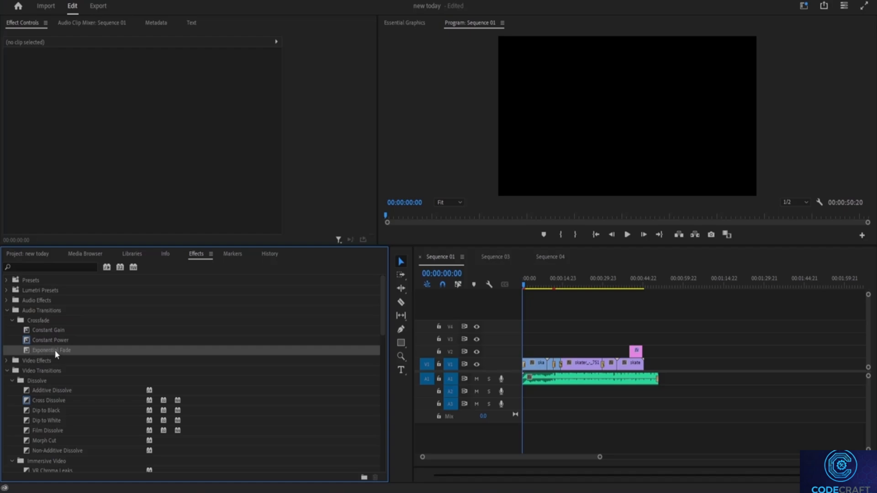
left_click_drag(95, 350, 659, 380)
Play the sequence from the end of the last video clip to hear the music fade out.
left_click_drag(523, 286, 644, 298)
key("space")
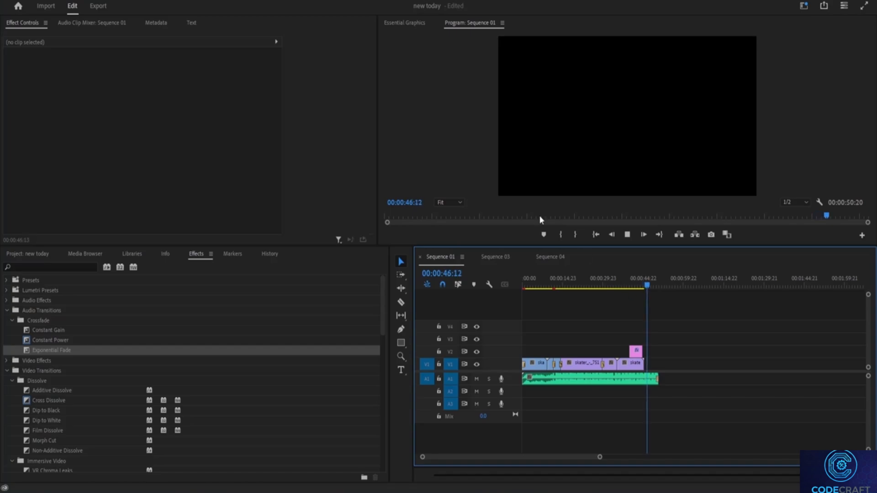